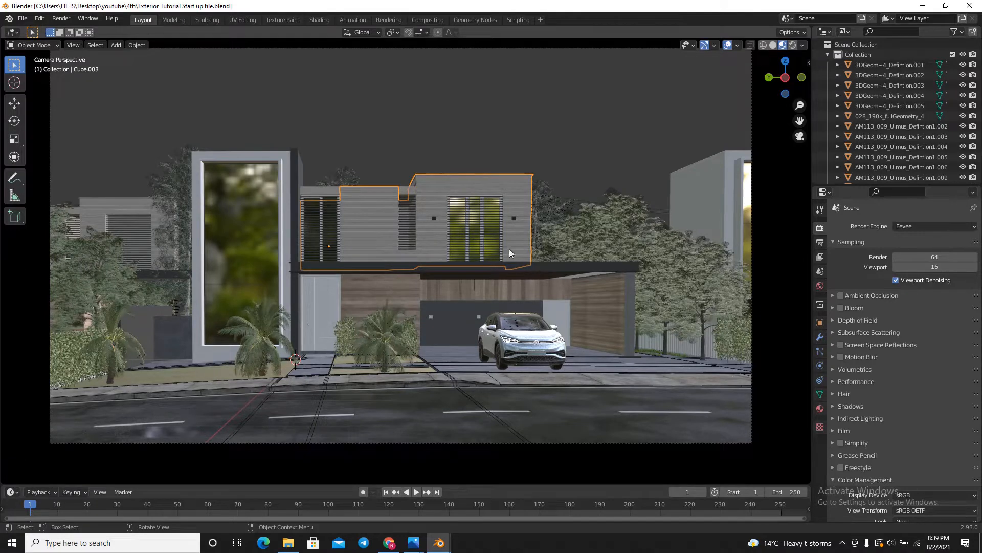
Add a Sun light to the scene and tilt it freely so it shines at an angle
middle_click_drag(508, 249, 449, 287)
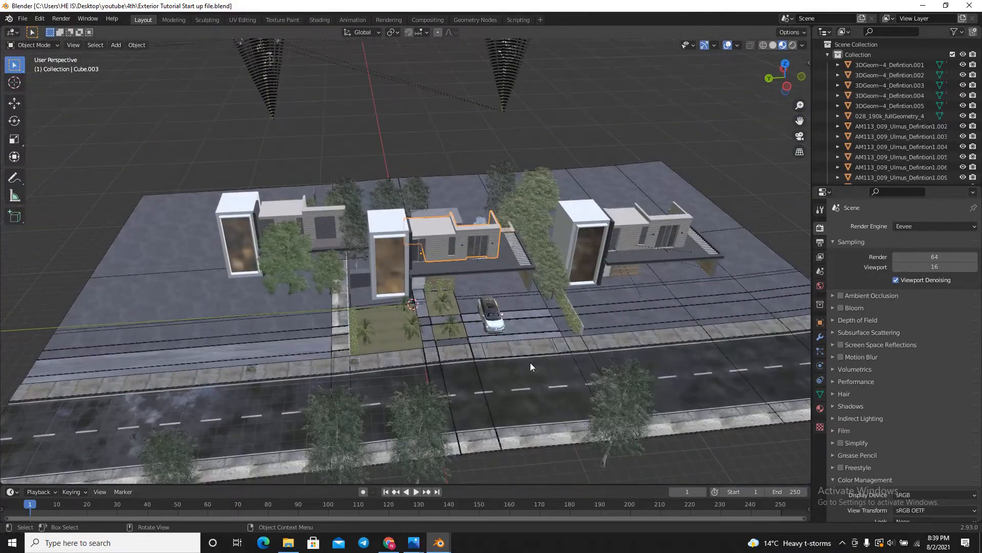
key("shift+a")
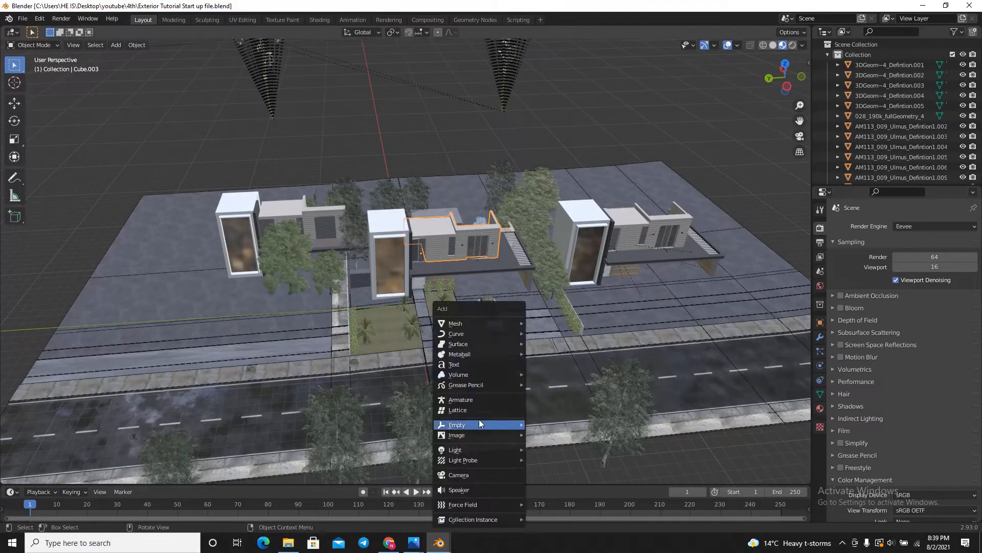
mouse_move(489, 446)
left_click(552, 451)
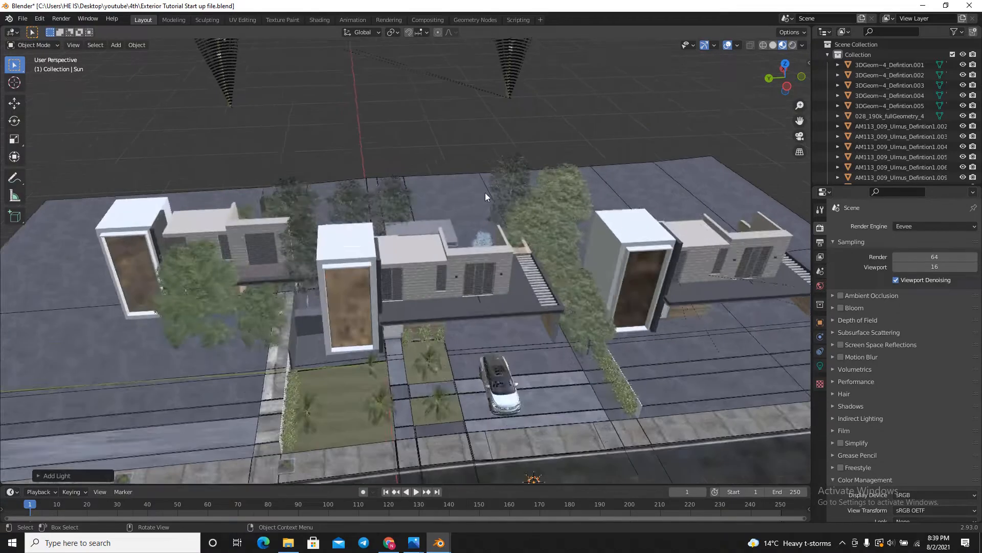
scroll(485, 192, "down", 5)
middle_click_drag(532, 325, 632, 336)
key("r")
left_click(507, 298)
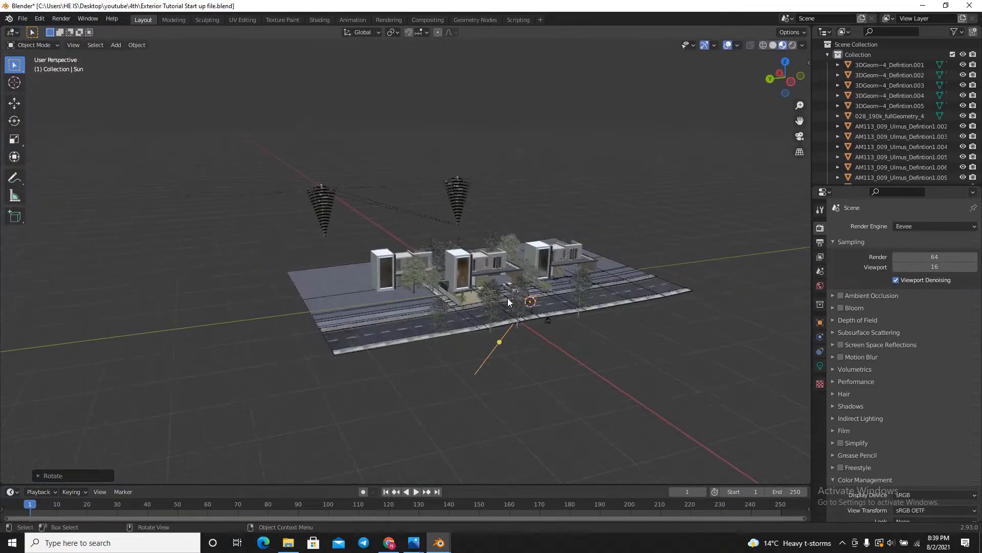
Move the sun up above the houses and rotate it about -46° around the global Z axis
key("g")
left_click(557, 206)
scroll(557, 205, "up", 3)
middle_click_drag(557, 206, 554, 277)
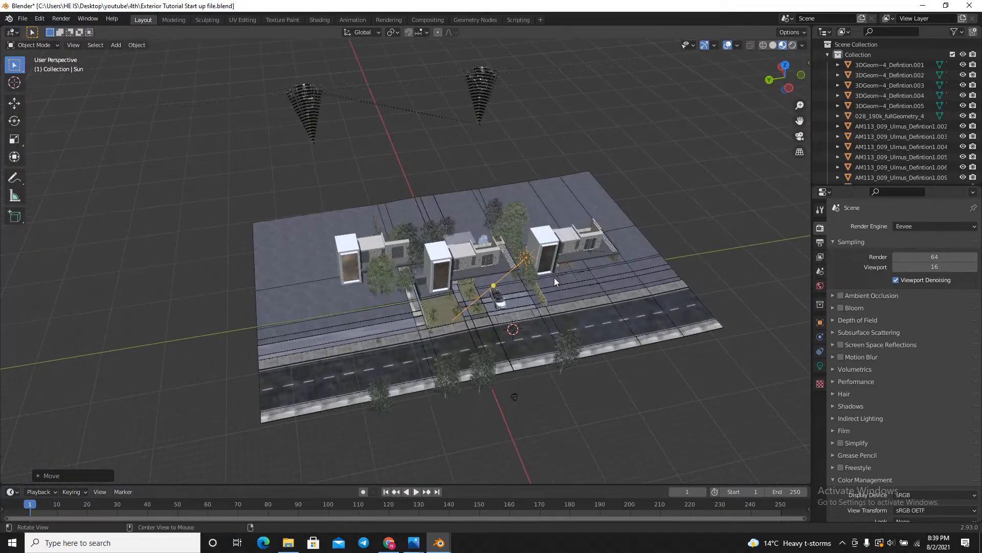
scroll(554, 277, "up", 3)
key("r")
key("z")
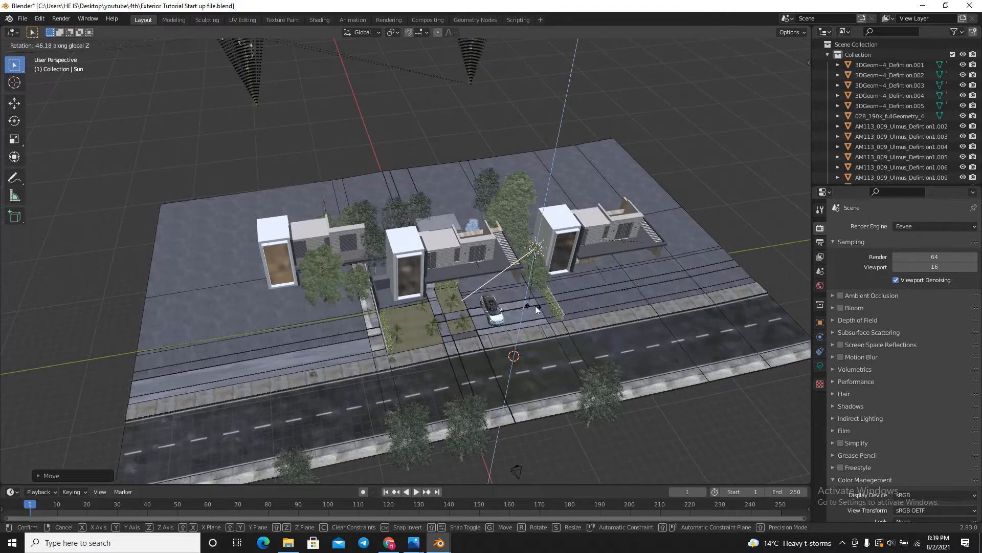
left_click(536, 306)
Set the world background strength to 0.001
left_click(820, 286)
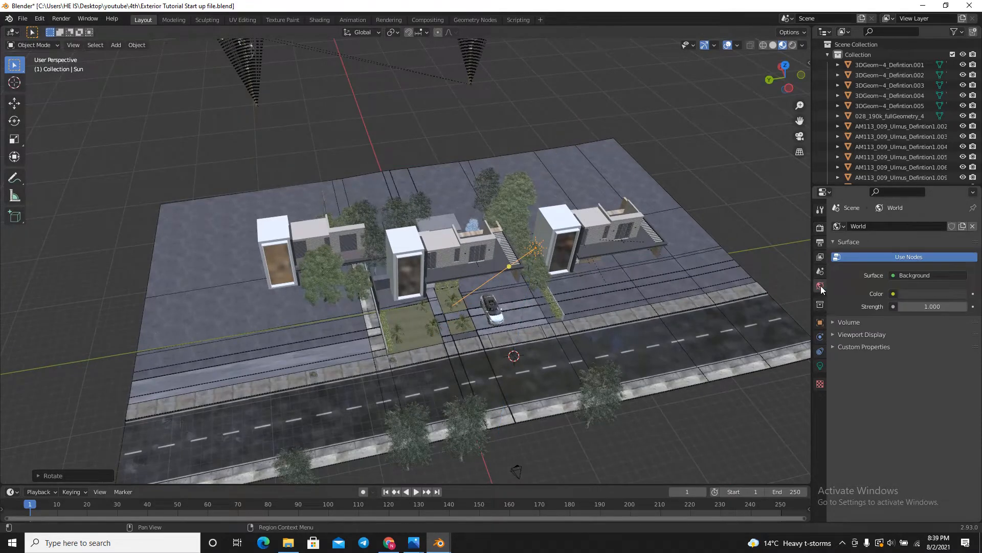
left_click(938, 308)
type("0.001")
key("Return")
left_click_drag(939, 306, 920, 315)
Switch the viewport to rendered shading to preview the sun lighting on the houses
left_click(821, 227)
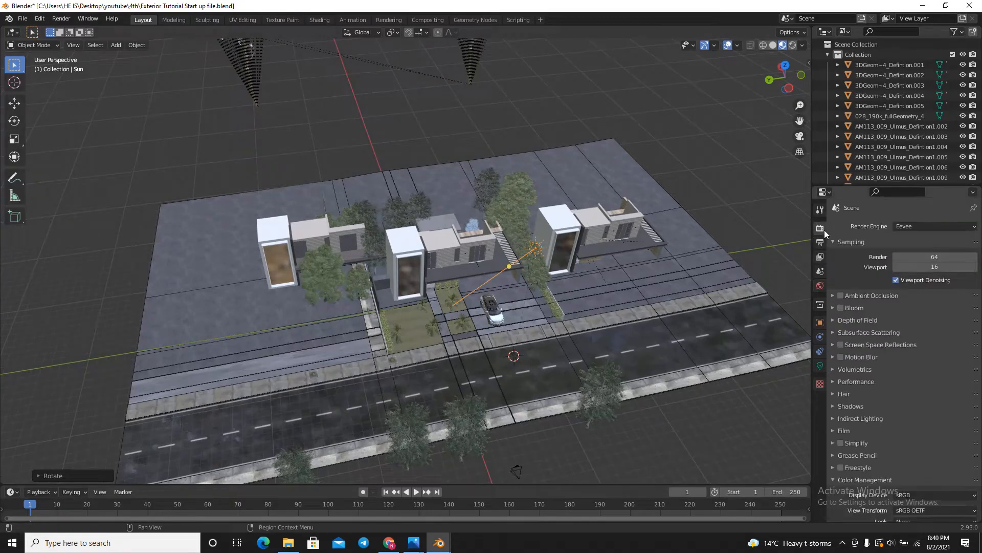
left_click(796, 46)
scroll(505, 288, "up", 4)
scroll(409, 274, "down", 4)
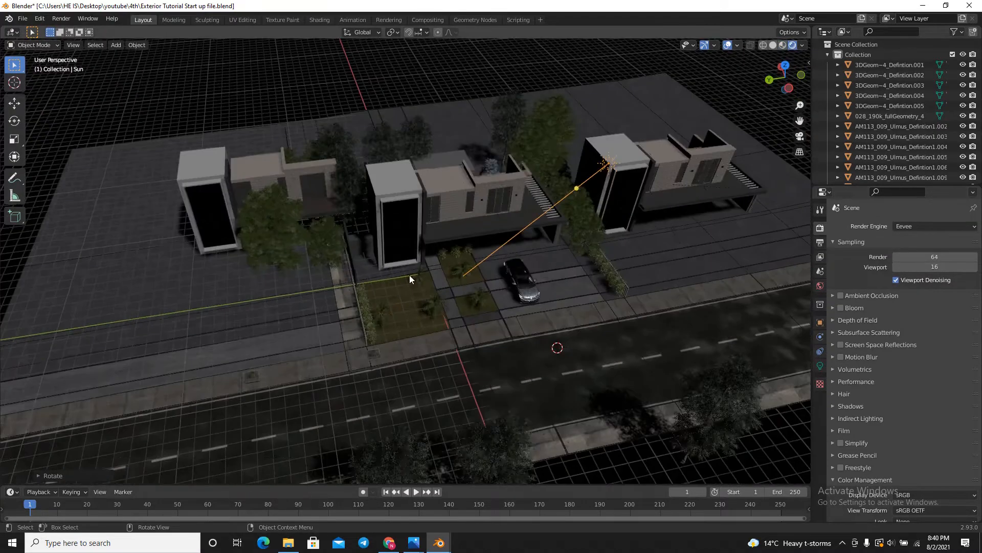
scroll(622, 144, "up", 4)
Set the sun light's strength to 5
left_click(820, 366)
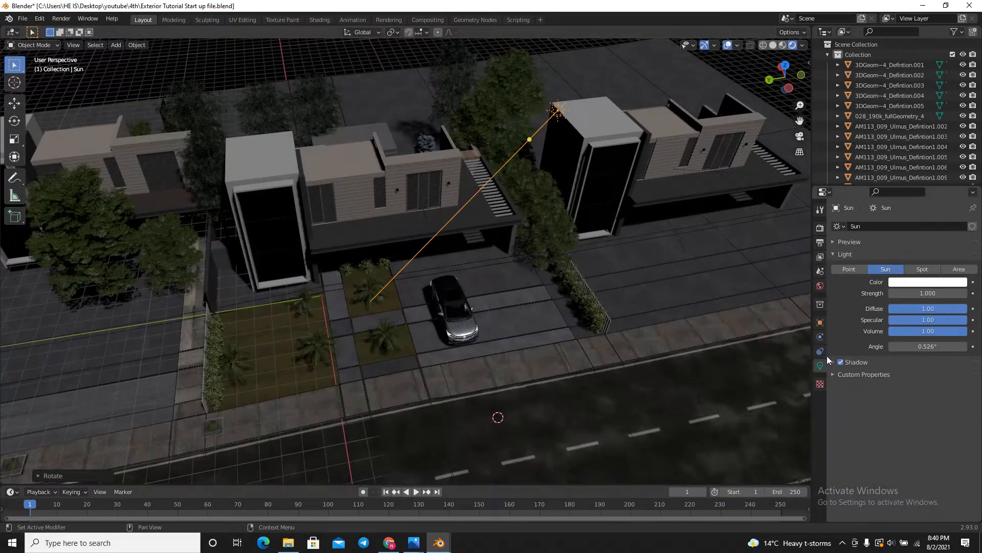
left_click(937, 294)
type("5")
key("Return")
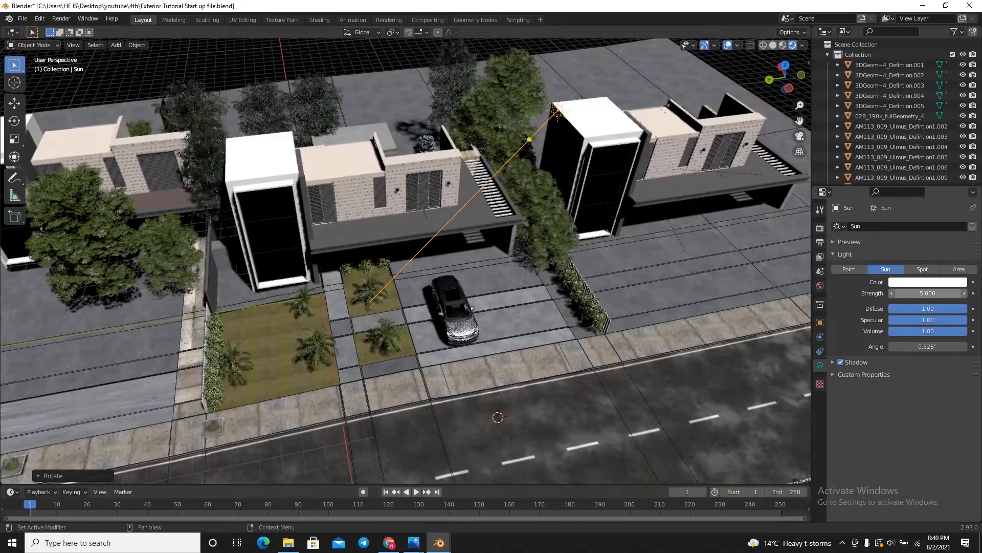
Examine the sunlight and the shadows on the main house's facade, carport and car in the Eevee preview
scroll(469, 404, "down", 4)
middle_click_drag(438, 327, 446, 280)
scroll(395, 283, "up", 4)
scroll(449, 280, "up", 2)
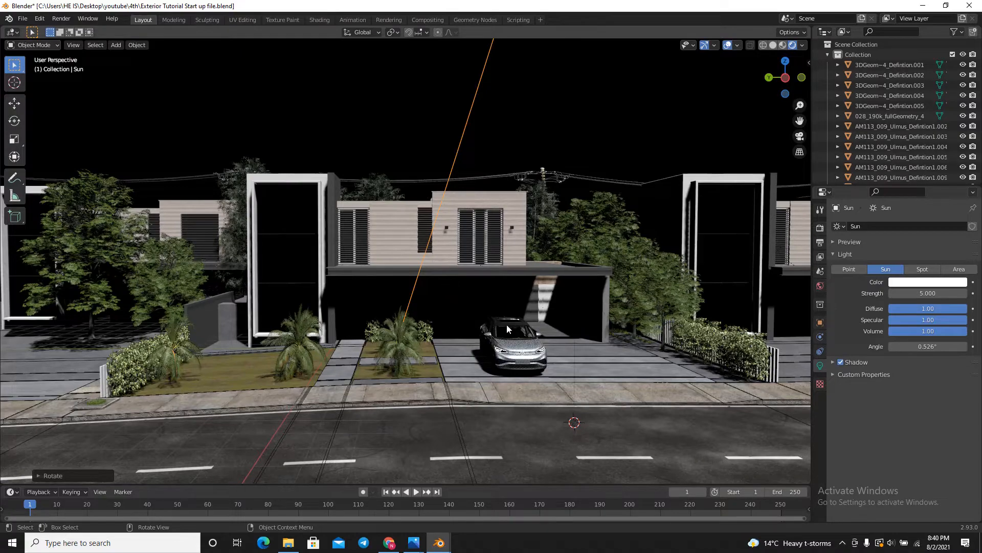
scroll(506, 325, "up", 5)
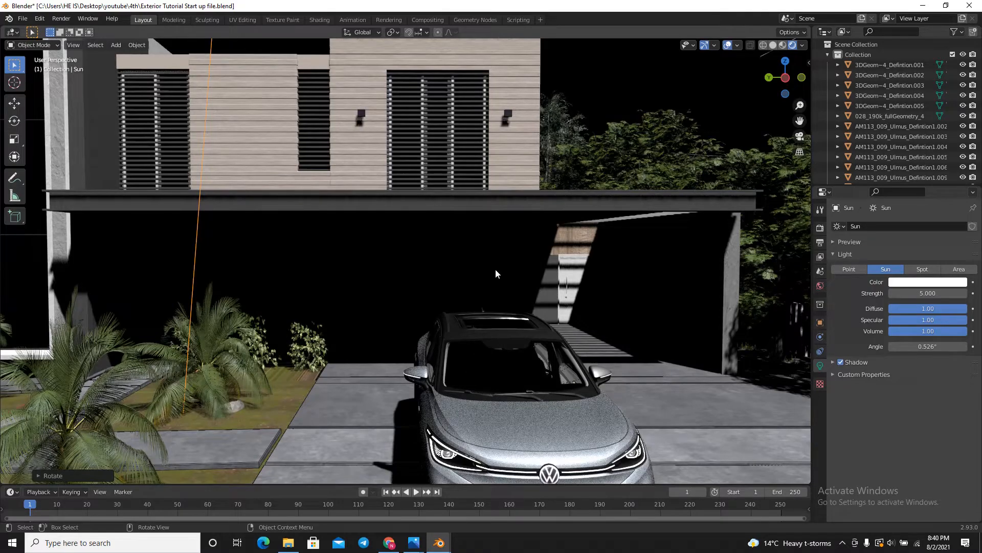
scroll(495, 269, "down", 10)
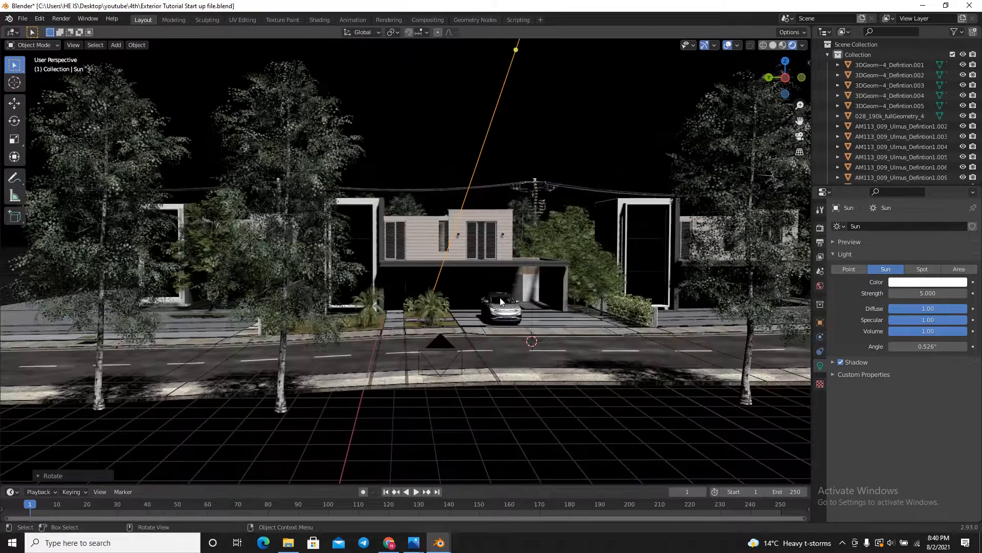
scroll(517, 298, "up", 8)
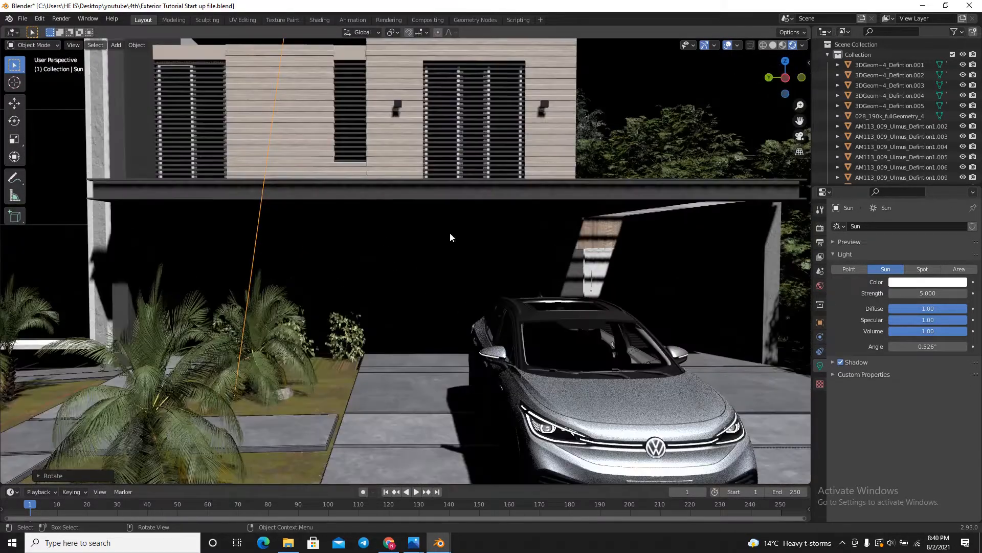
scroll(481, 255, "down", 12)
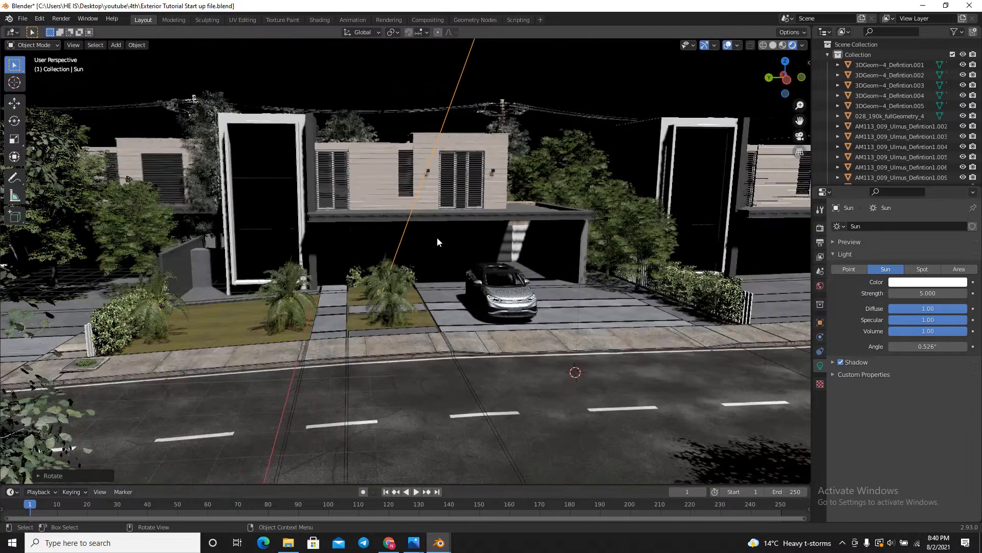
middle_click_drag(437, 237, 460, 238)
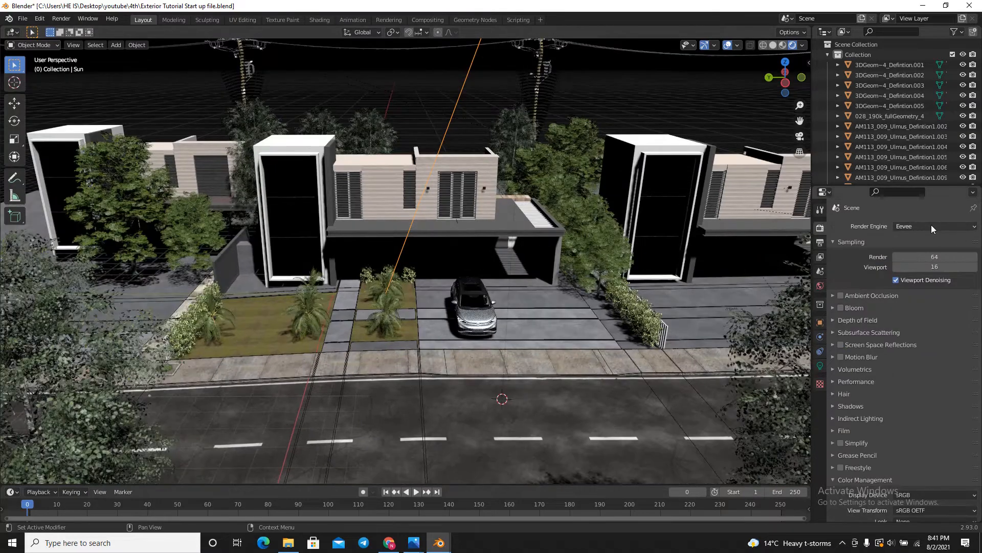
Switch the render engine to Cycles to compare the carport and glass lighting, and return it to Eevee
left_click(931, 226)
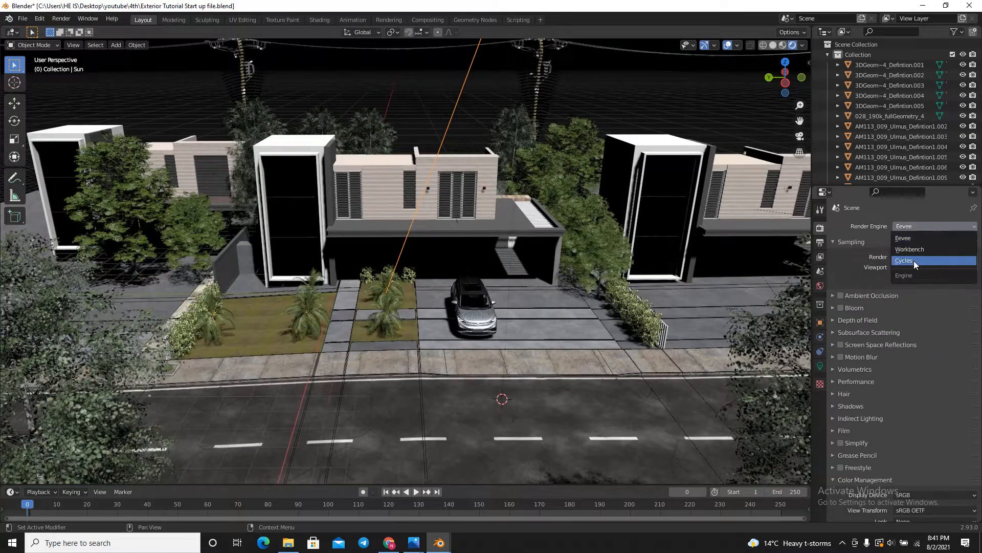
left_click(914, 259)
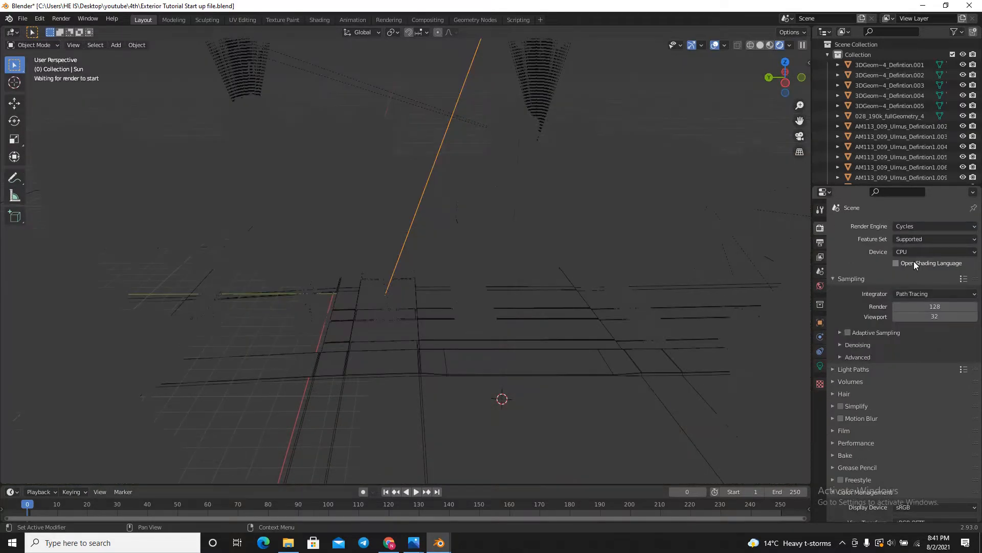
scroll(416, 261, "up", 5)
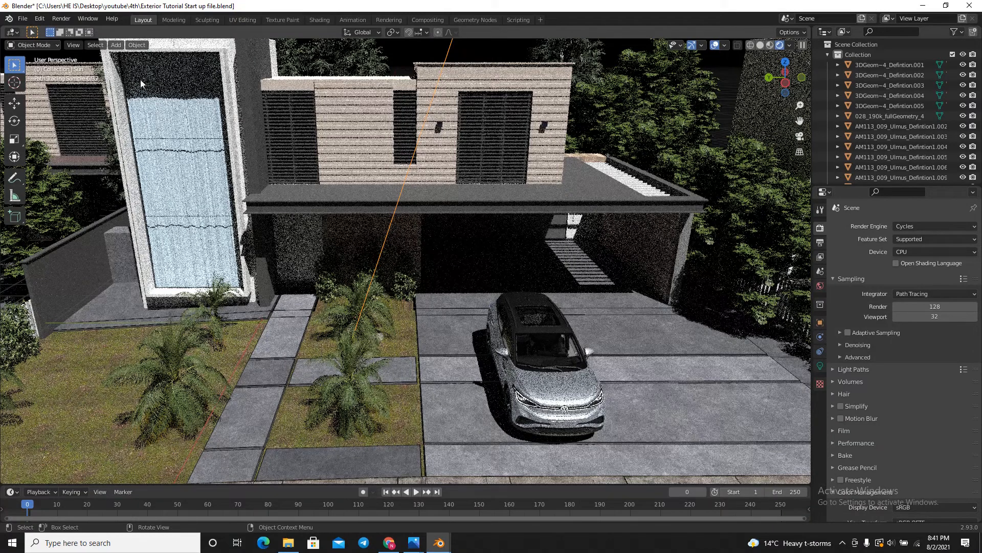
left_click(916, 225)
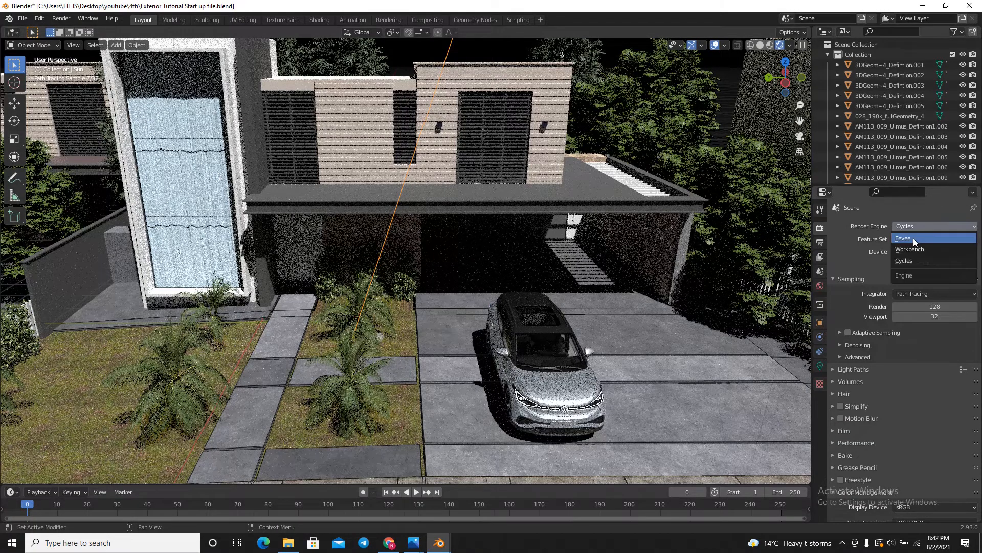
left_click(912, 238)
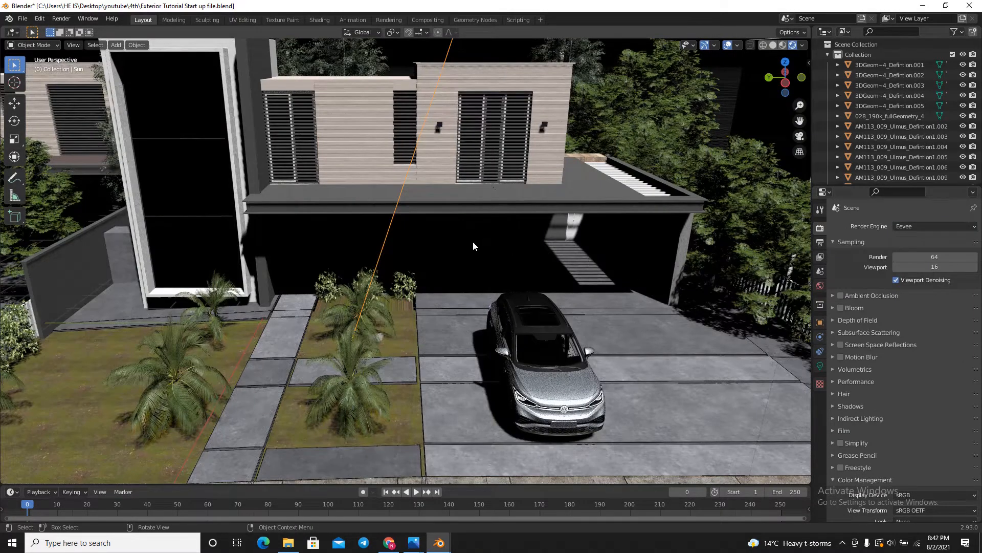
Paste the previously copied irradiance volume into the scene around the main house
scroll(488, 251, "down", 5)
middle_click_drag(488, 250, 472, 266)
scroll(437, 300, "up", 4)
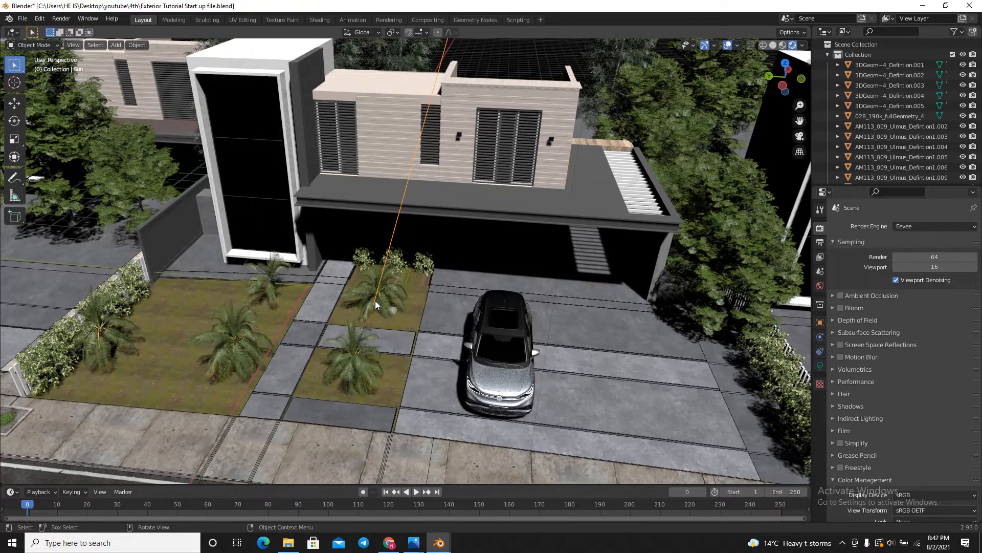
scroll(376, 305, "down", 5)
scroll(357, 308, "up", 4)
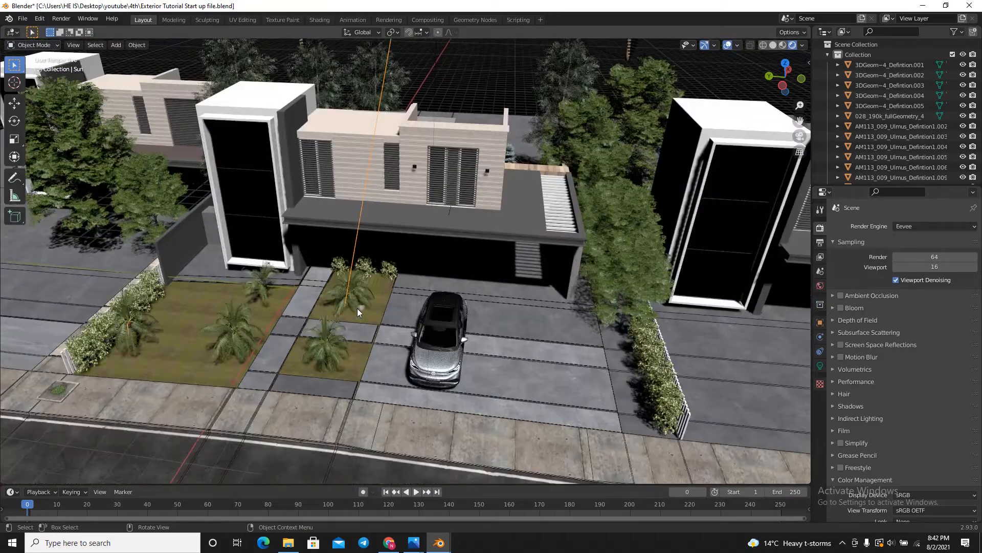
key("ctrl+v")
scroll(375, 309, "down", 6)
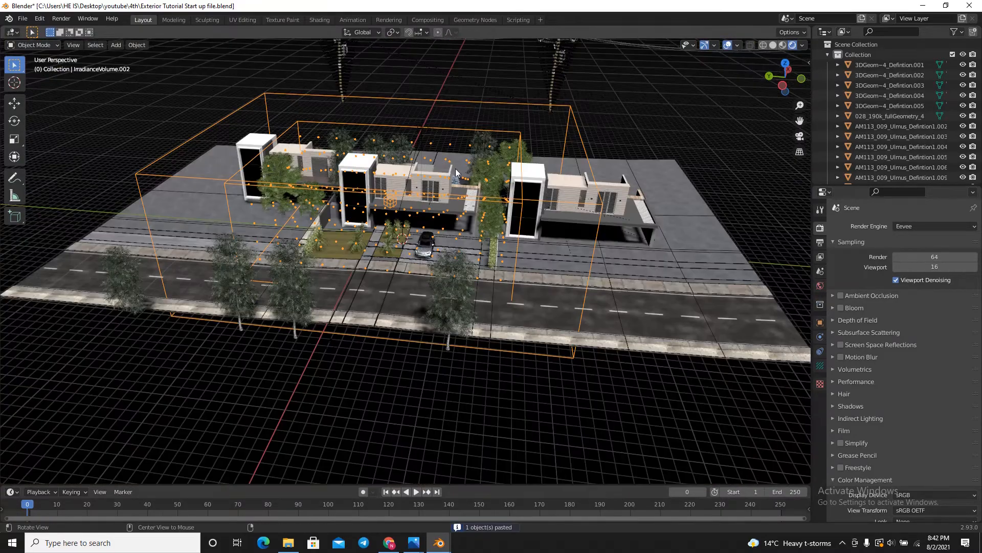
middle_click_drag(450, 174, 517, 172)
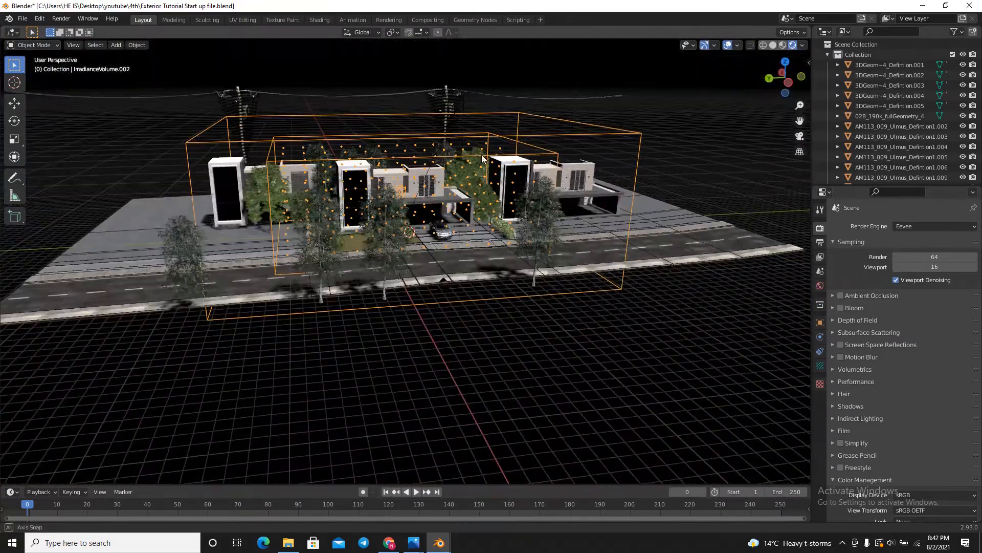
Examine the irradiance volume's probe settings, its X, Y and Z resolution, and the area it covers around the main house
left_click(820, 366)
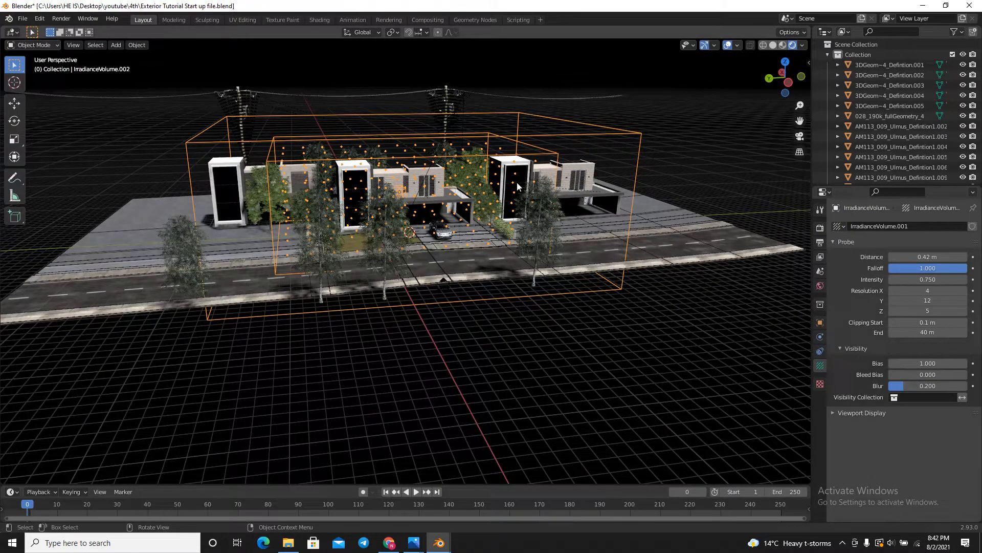
mouse_move(520, 174)
middle_mouse_down()
mouse_move(523, 167)
mouse_move(527, 184)
middle_mouse_up()
scroll(526, 184, "up", 4)
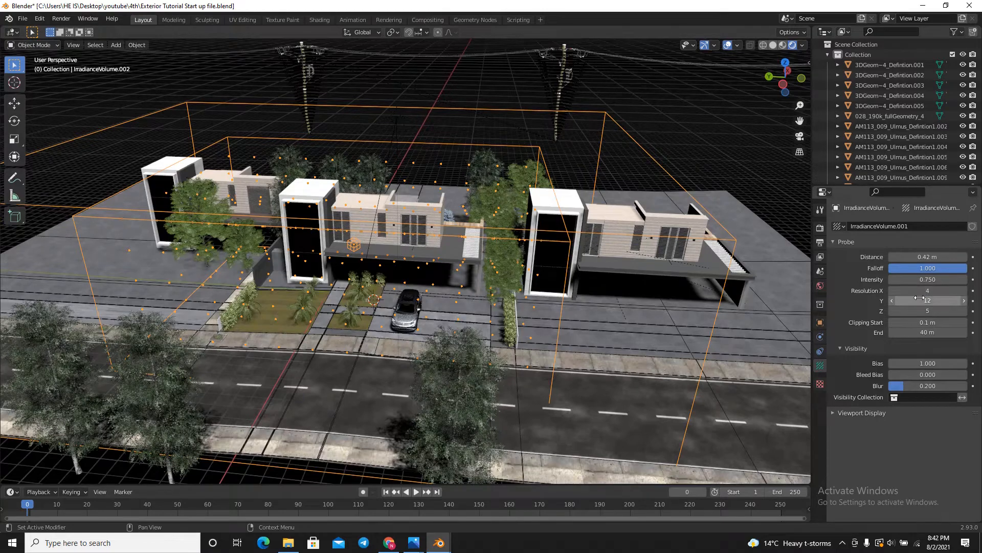
scroll(401, 283, "down", 5)
scroll(397, 301, "up", 2)
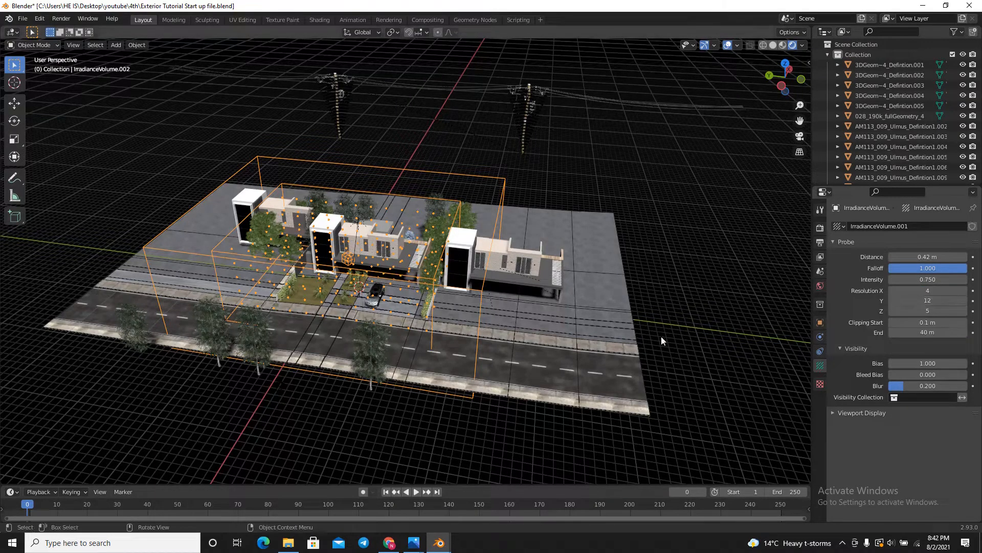
scroll(717, 333, "up", 3)
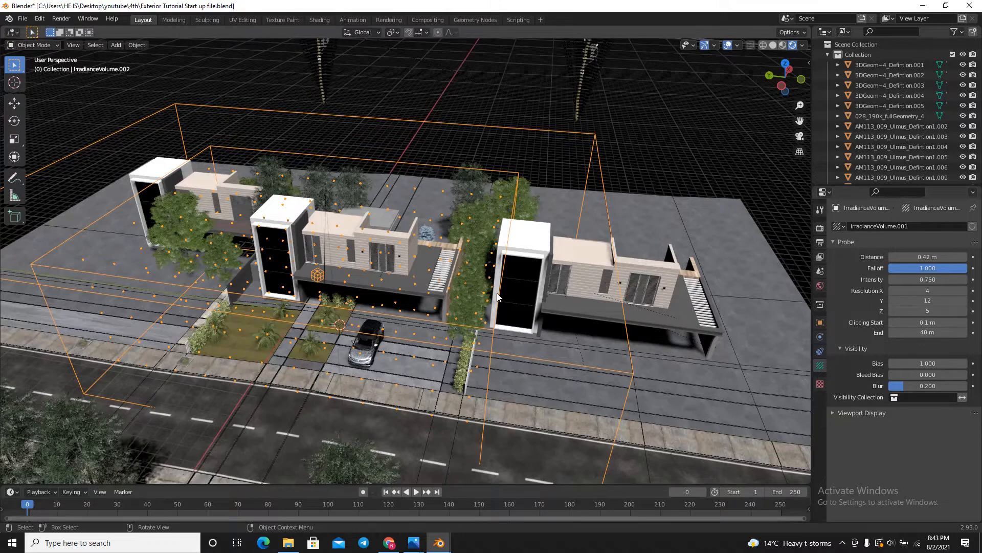
scroll(484, 303, "down", 2)
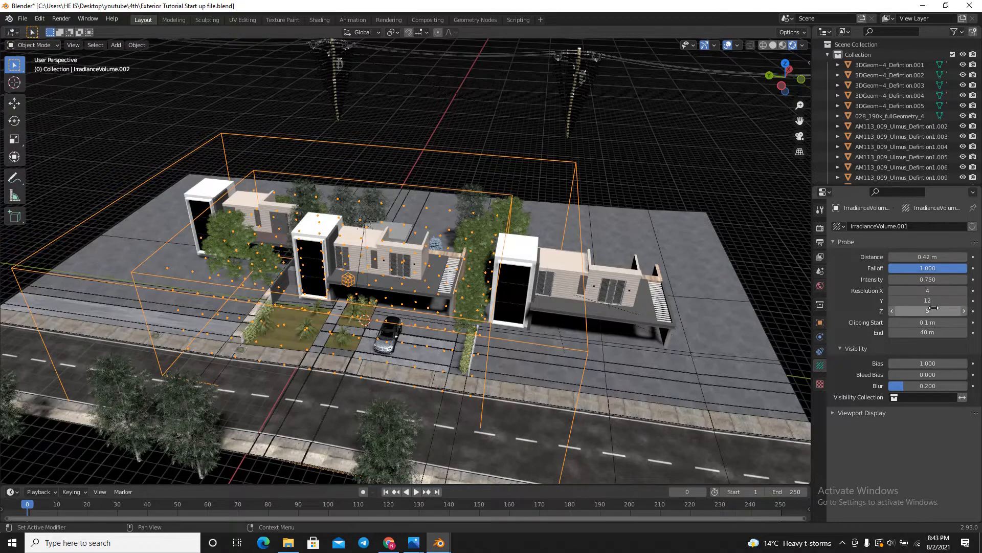
scroll(371, 263, "up", 3)
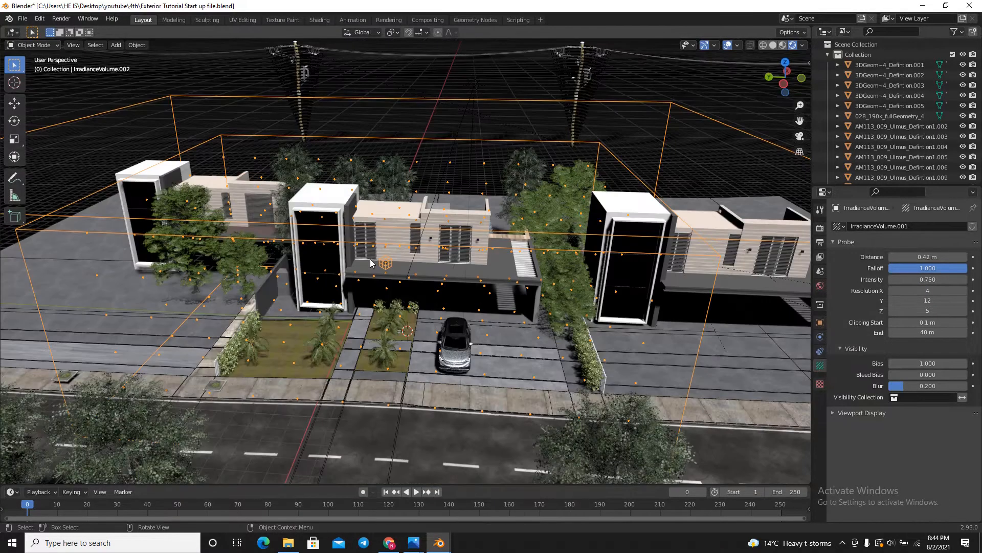
Add a reflection cubemap light probe and scale it up until its sphere encloses the main house and its surroundings
key("shift+a")
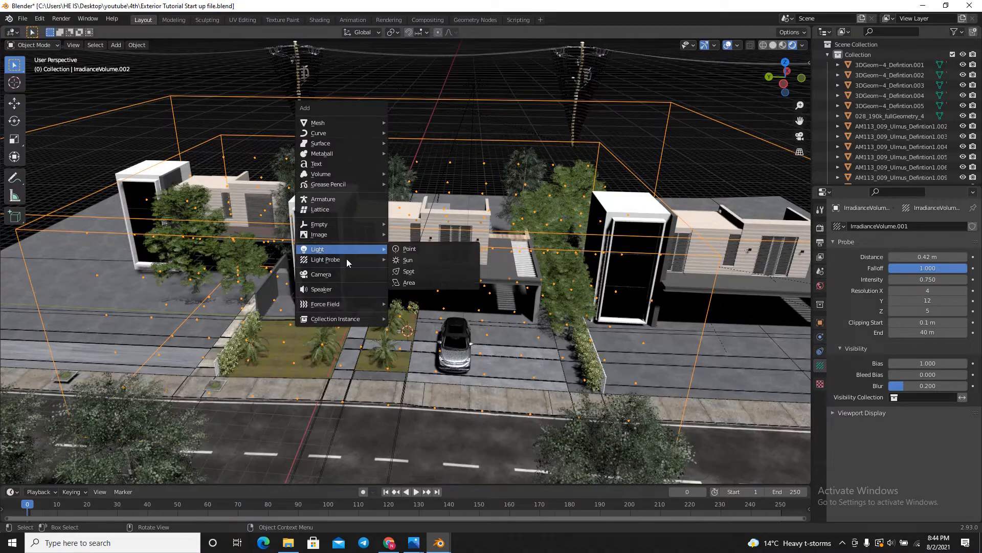
mouse_move(348, 260)
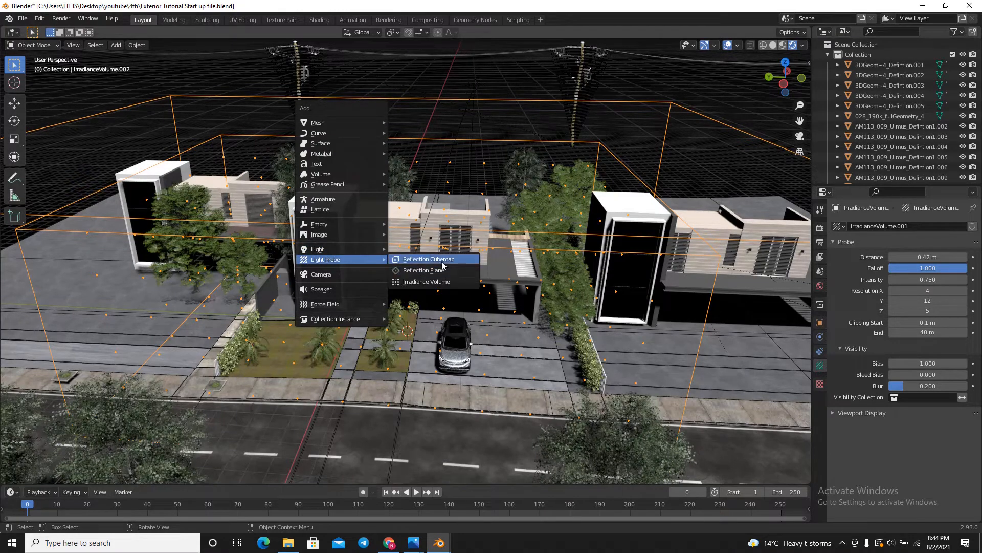
left_click(442, 261)
scroll(418, 233, "down", 5)
key("s")
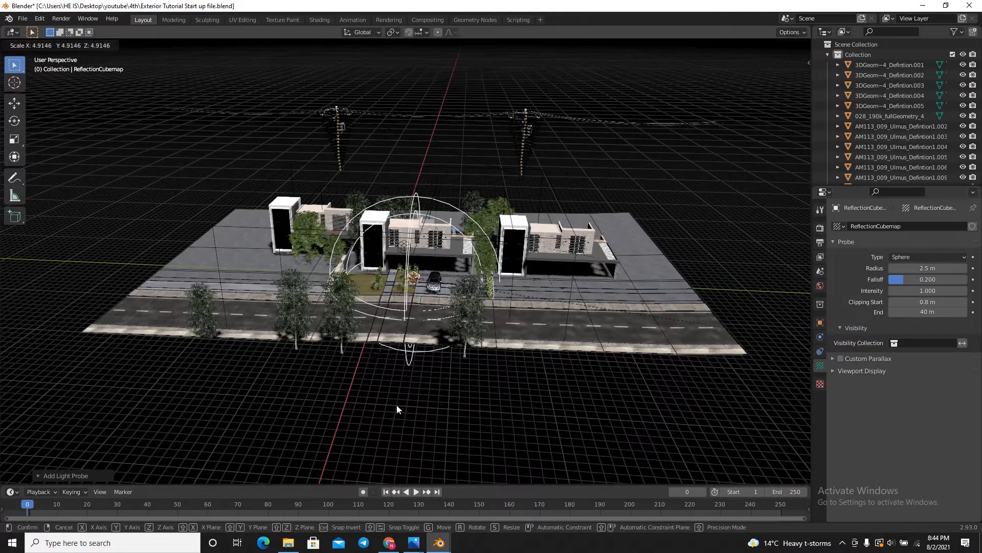
left_click(74, 461)
middle_click_drag(372, 465, 467, 422)
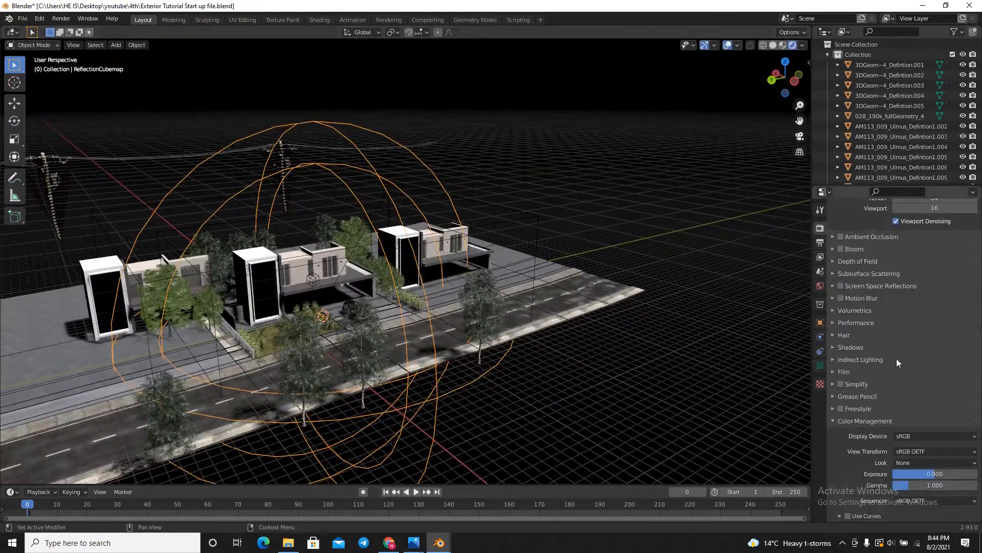
Bake the scene's indirect lighting from the irradiance volume and reflection cubemap in the Eevee render settings
scroll(868, 282, "up", 3)
scroll(858, 290, "down", 3)
left_click(846, 360)
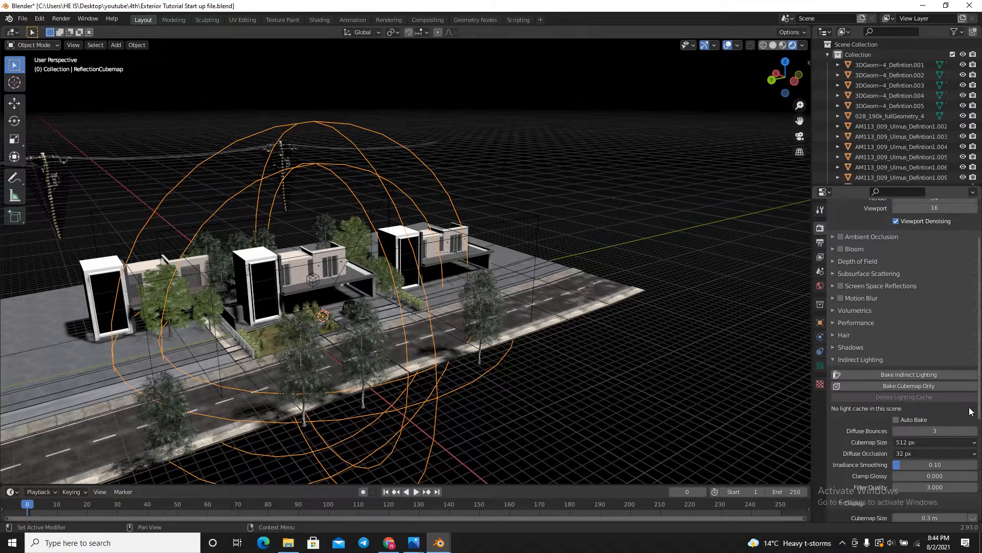
left_click(896, 374)
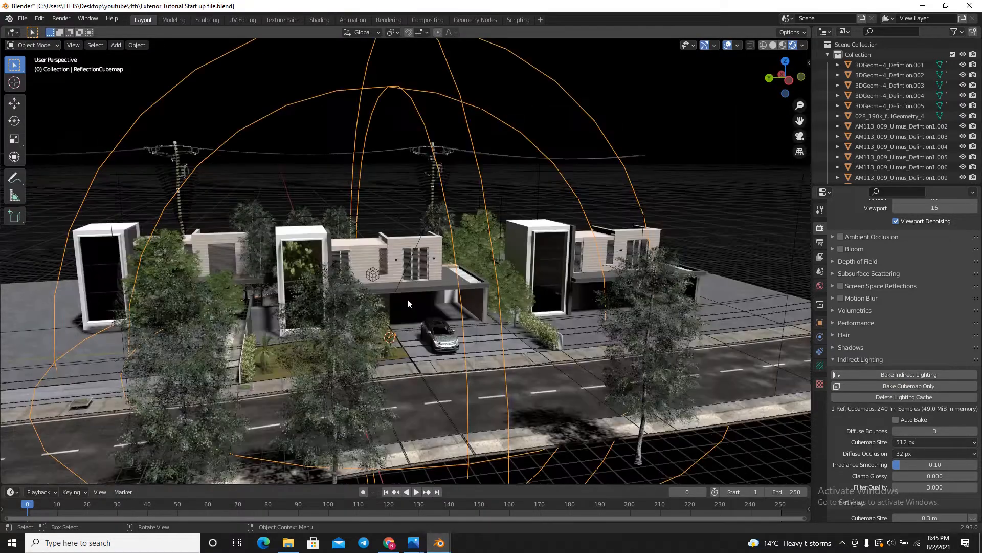
Examine the baked lighting and reflections on the main house's glass, facade, carport and car
scroll(407, 299, "up", 4)
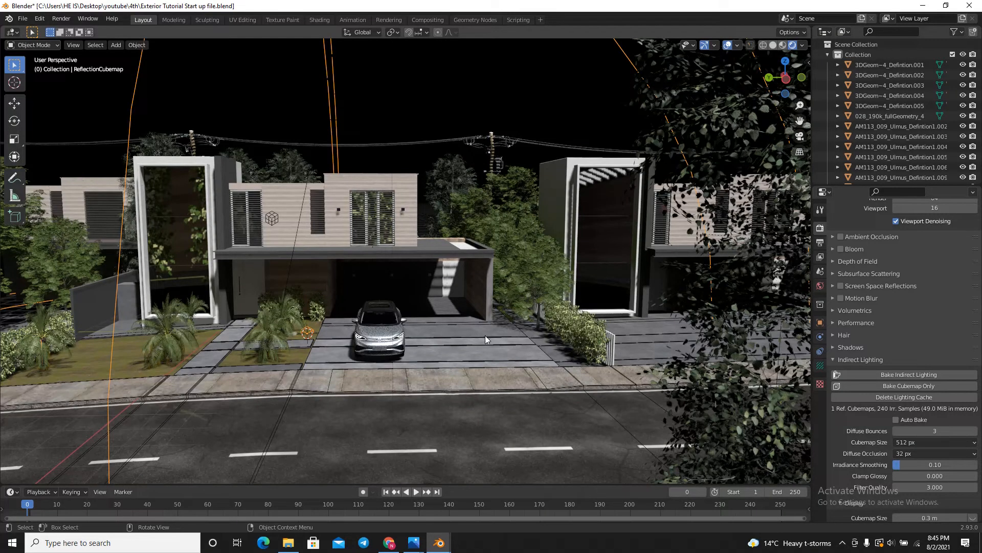
scroll(483, 336, "down", 5)
scroll(427, 311, "up", 8)
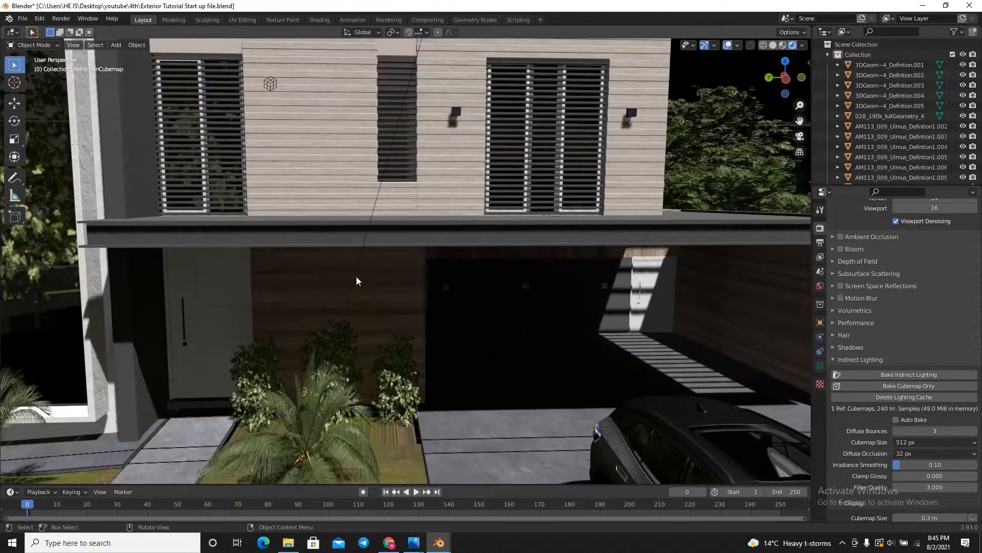
scroll(425, 288, "down", 5)
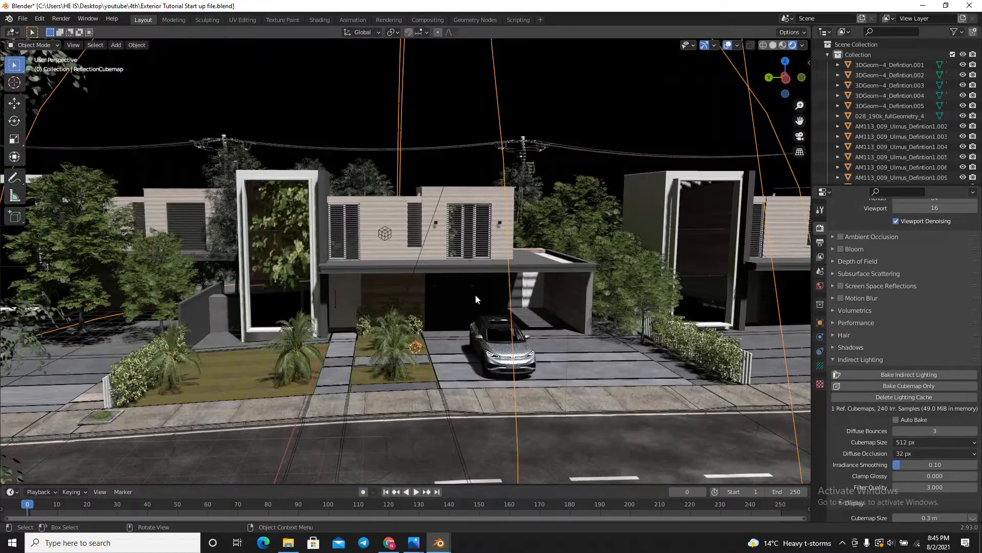
scroll(474, 299, "down", 3)
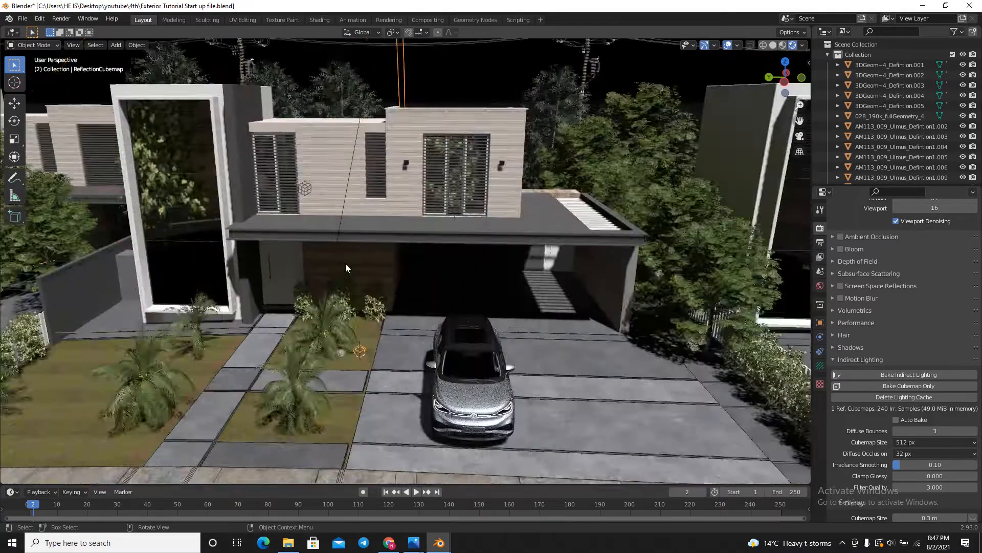
scroll(345, 263, "up", 5)
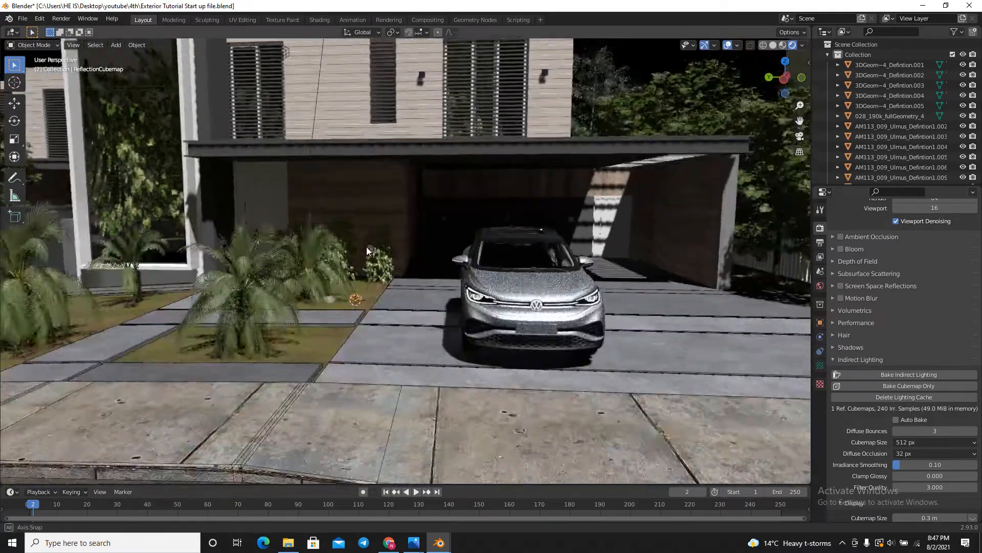
middle_click_drag(366, 246, 318, 200)
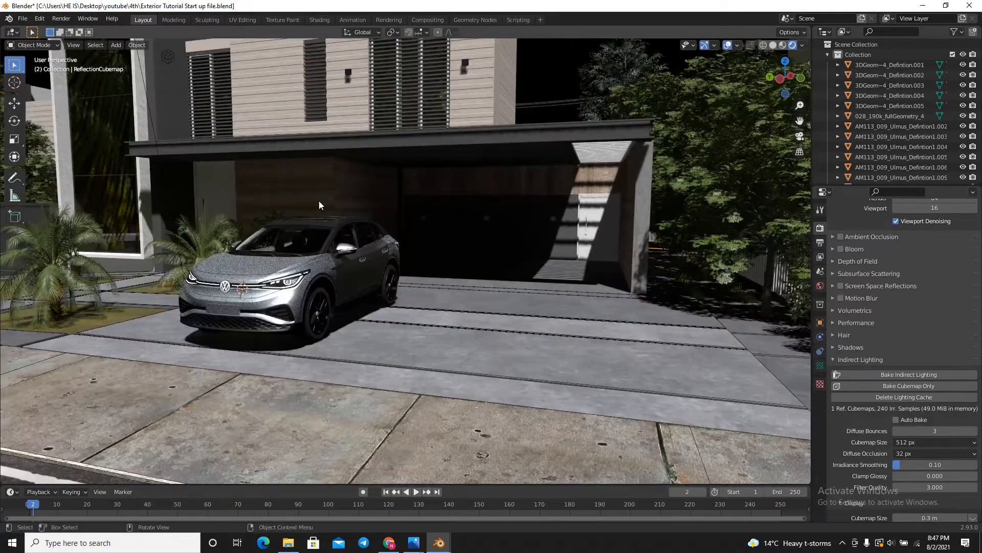
scroll(326, 185, "up", 2)
middle_click_drag(401, 200, 590, 187)
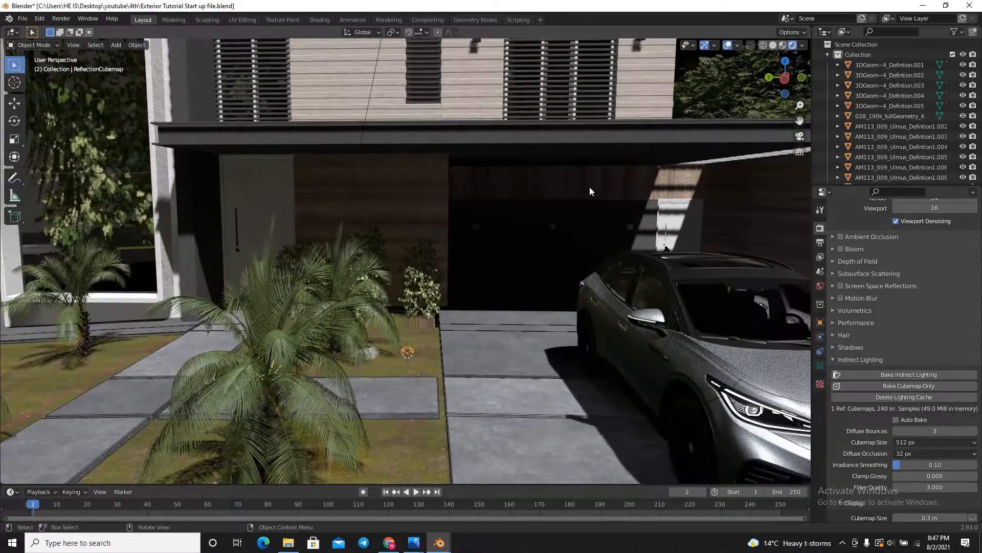
scroll(588, 171, "up", 3)
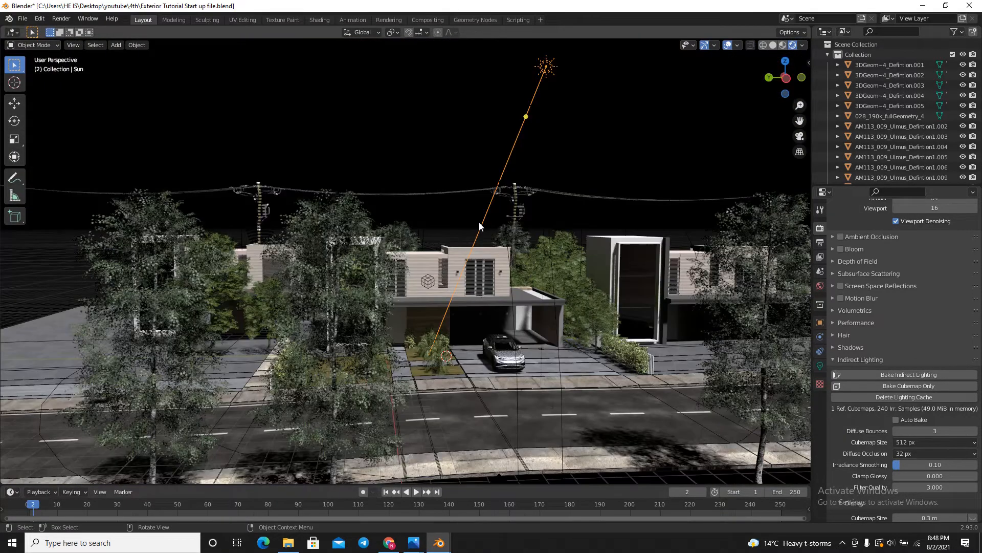
Choose sunflowers_2k.hdr as the Easy HDRI world image and set its sky strength to 3
key("n")
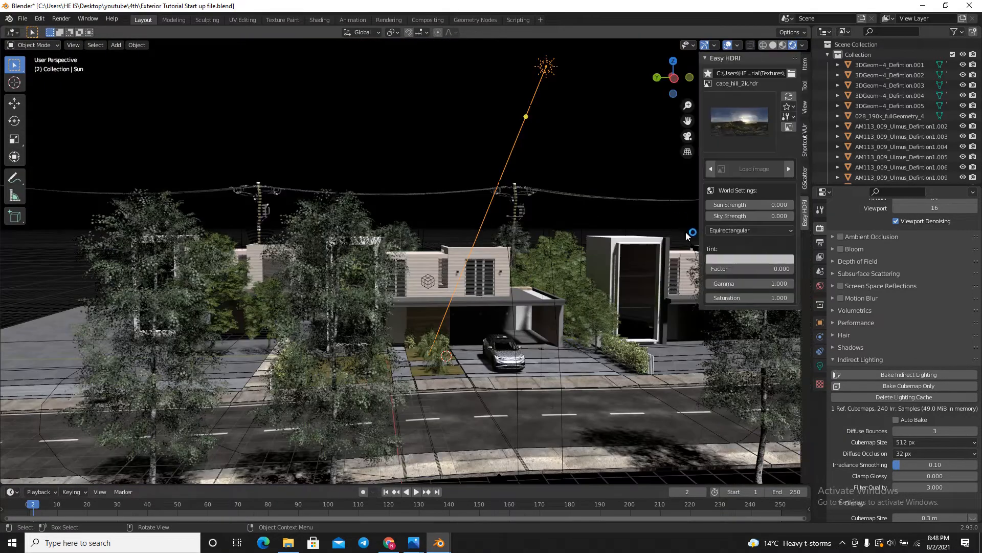
left_click(750, 115)
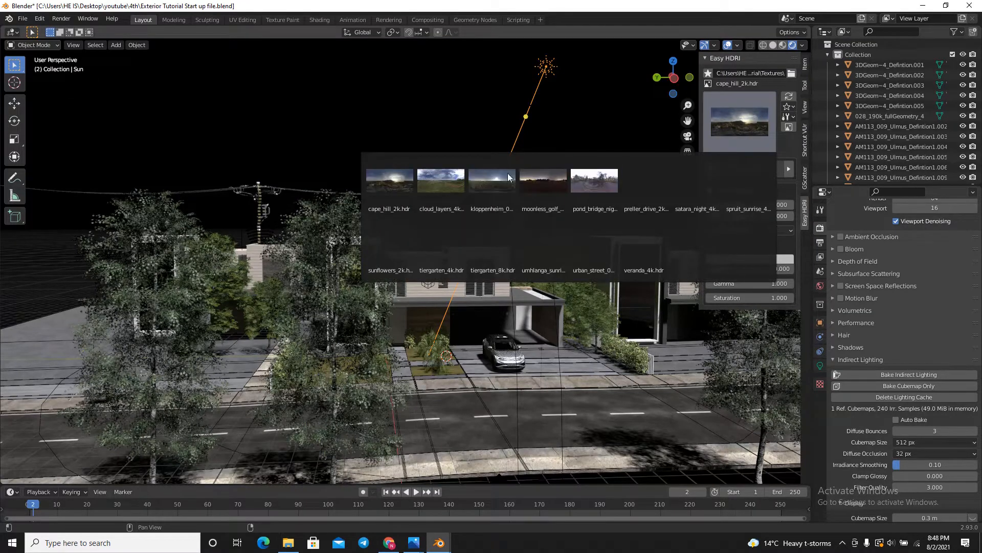
left_click(391, 250)
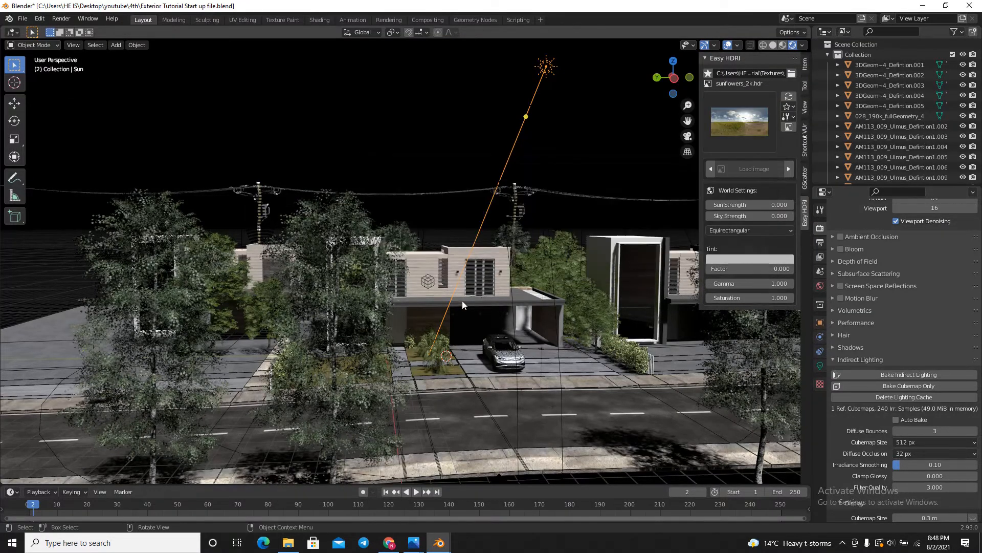
left_click(766, 216)
type("3")
key("Return")
Examine the main house through the scene camera with the HDRI background and the existing light bake
key("KP_0")
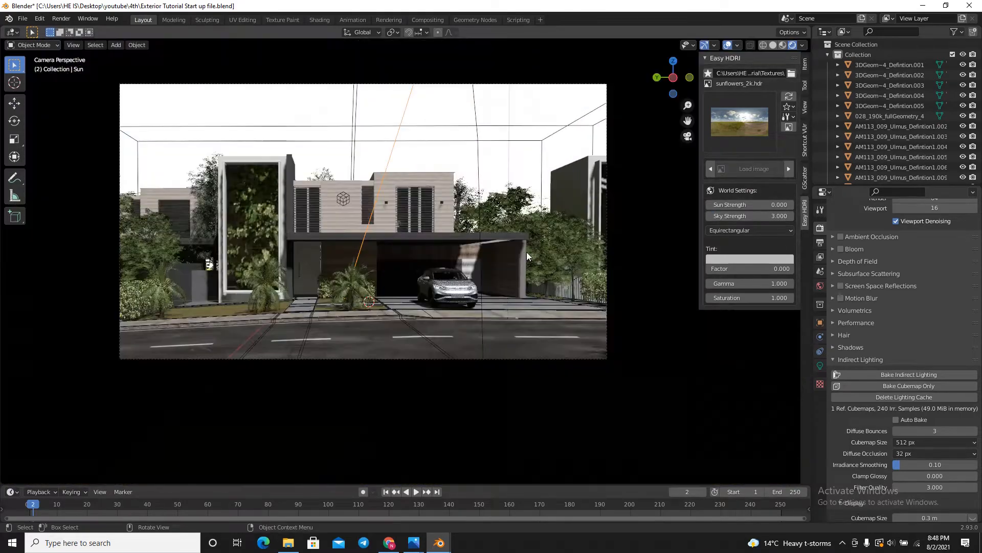
key("Home")
scroll(540, 235, "down", 3)
scroll(465, 268, "up", 3)
scroll(419, 278, "down", 3)
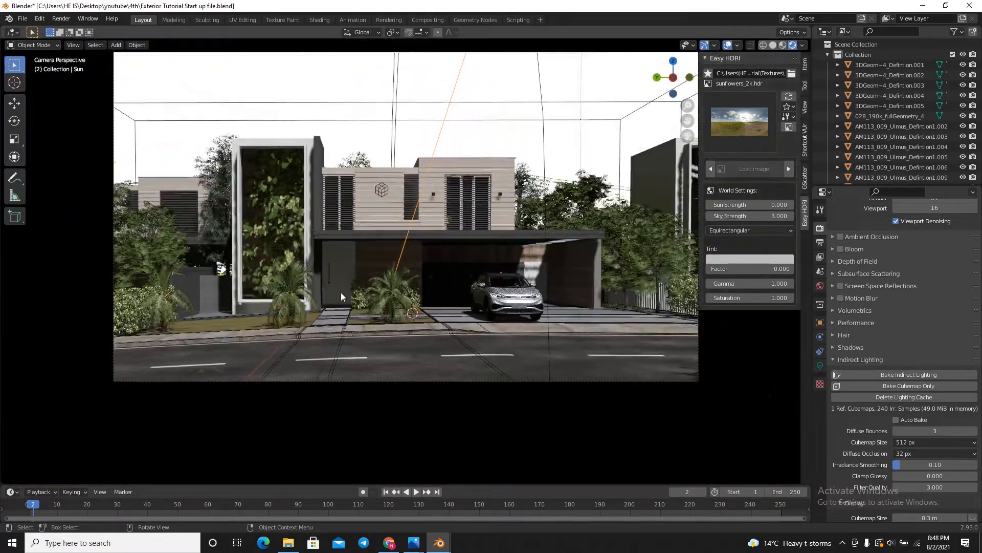
scroll(341, 292, "down", 1)
scroll(496, 265, "up", 1)
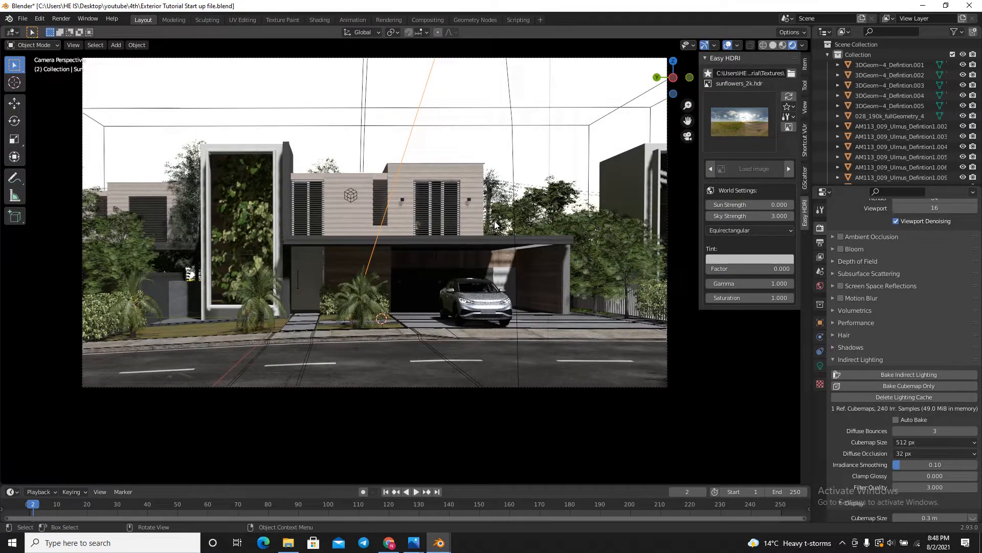
scroll(430, 192, "up", 2)
scroll(352, 224, "down", 1)
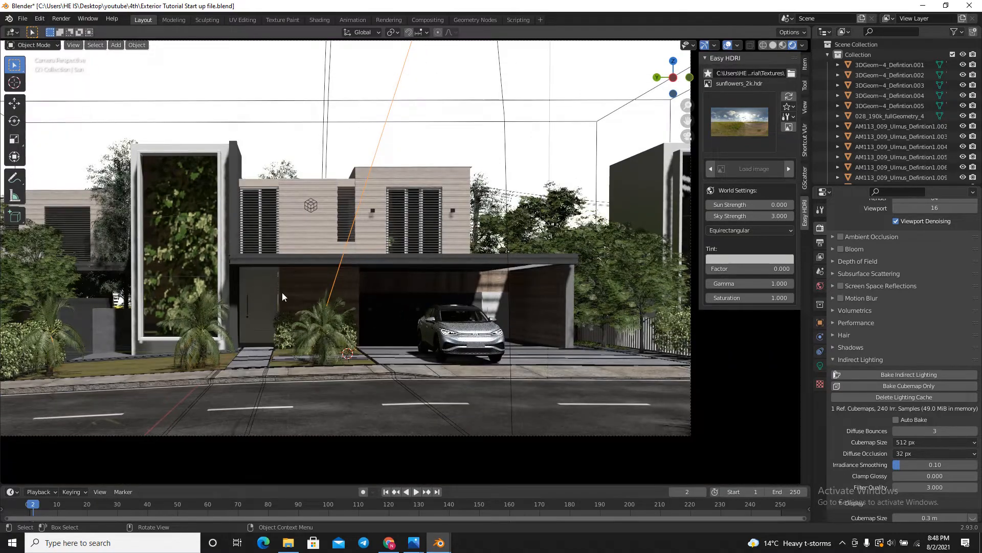
scroll(283, 296, "down", 2)
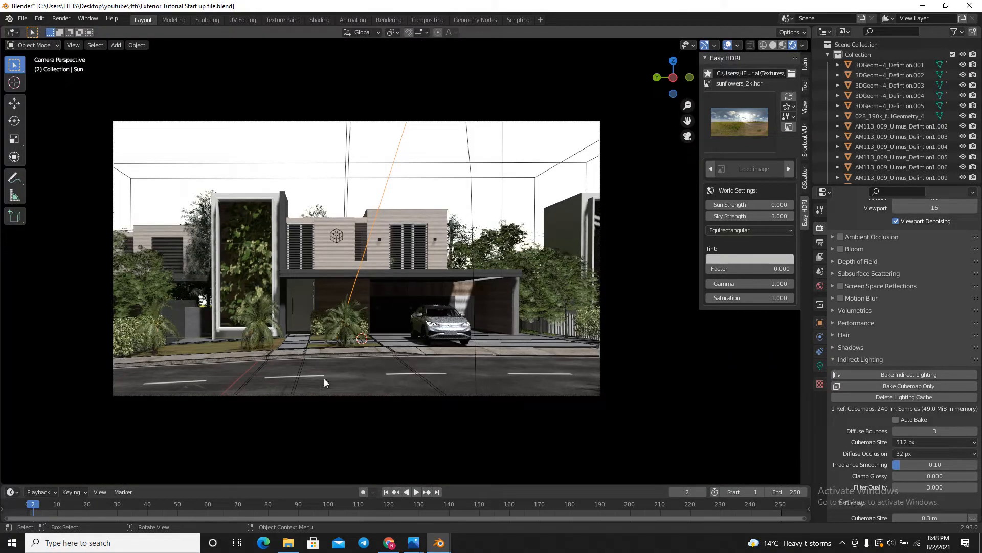
Examine the trees, palms and glass beside the main house, and the carport, for lighting from the HDRI
scroll(324, 379, "up", 8)
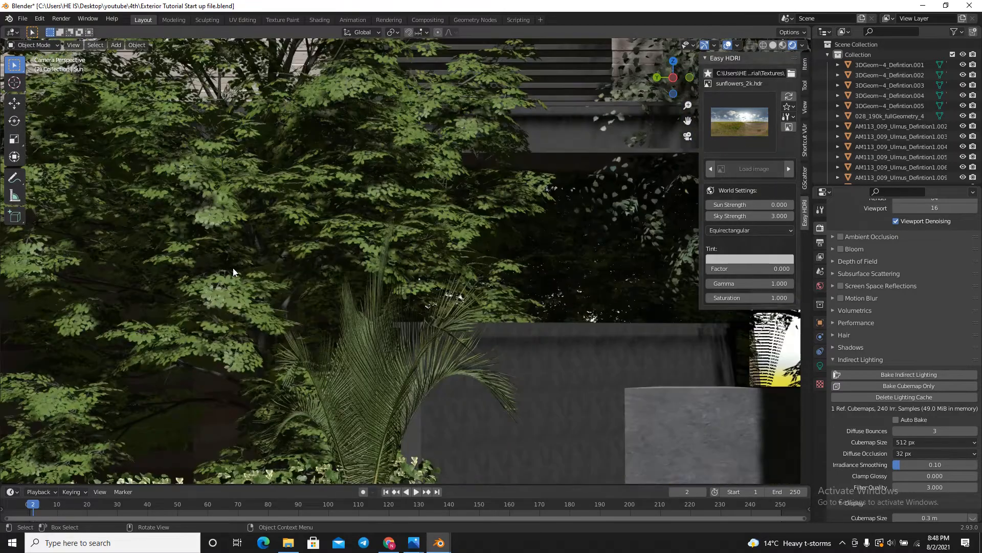
scroll(234, 268, "down", 5)
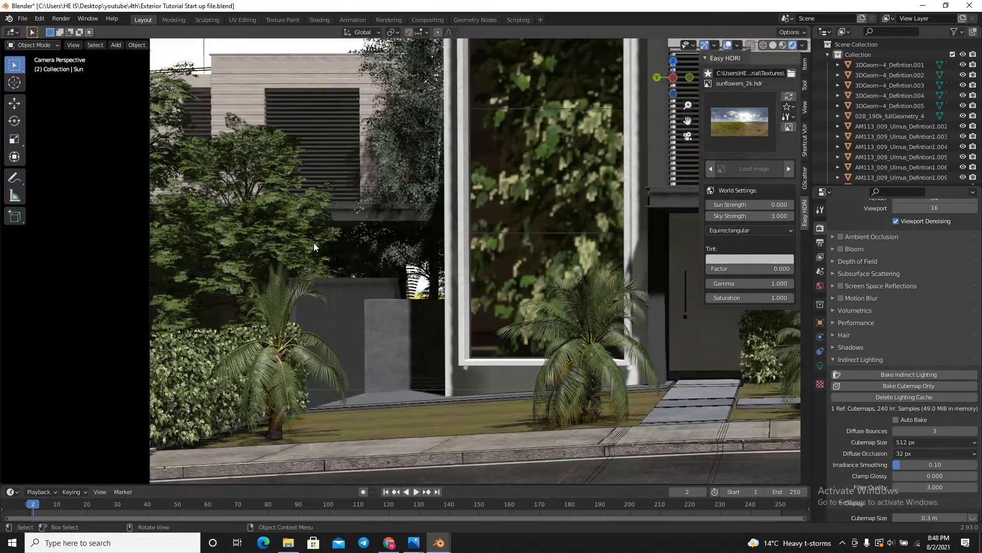
scroll(259, 243, "up", 5)
scroll(281, 212, "down", 3)
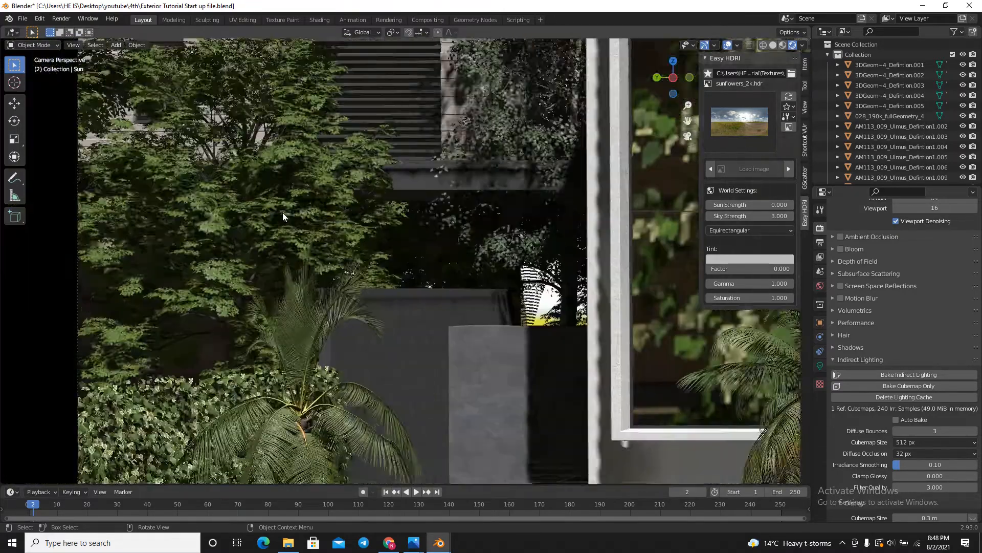
scroll(281, 214, "down", 8)
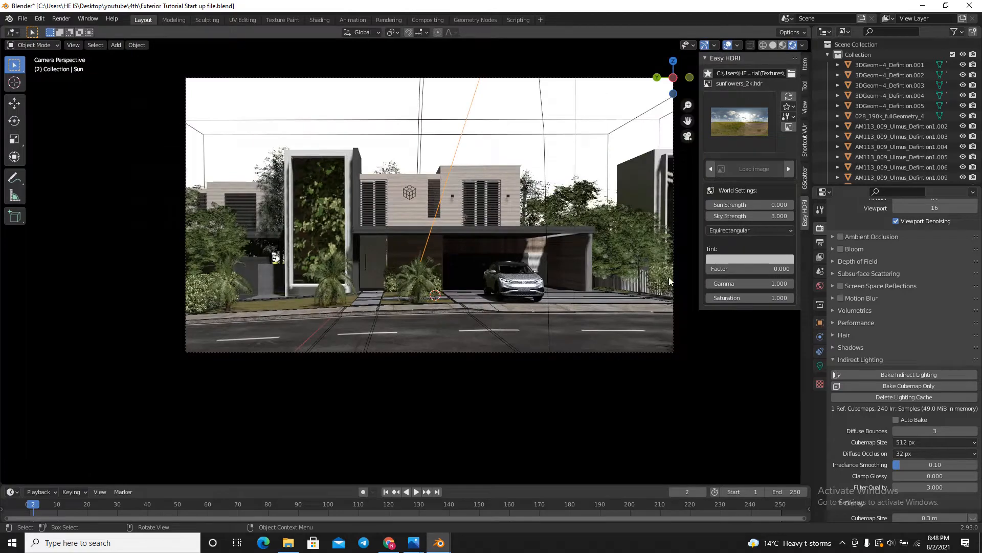
scroll(668, 277, "up", 1)
scroll(652, 234, "up", 2)
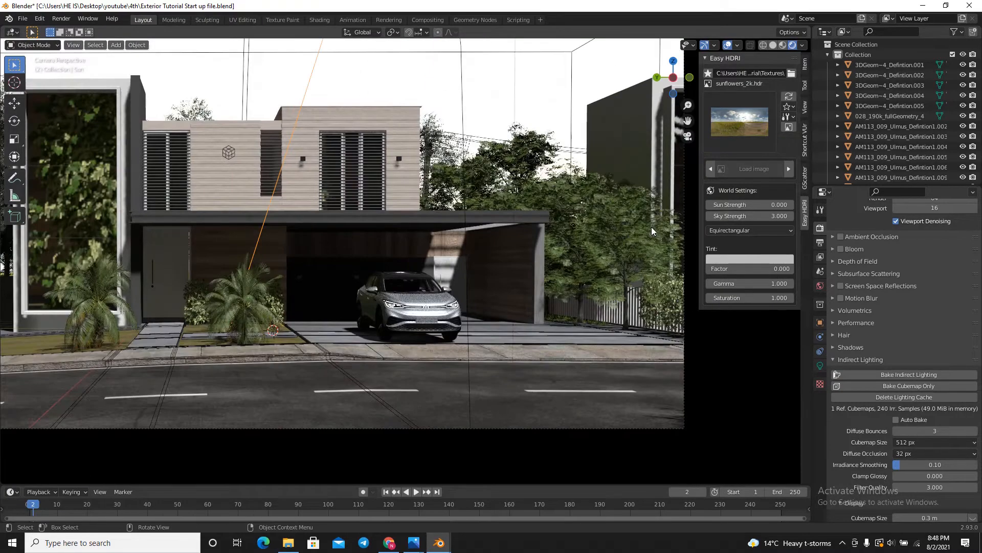
scroll(327, 241, "down", 4)
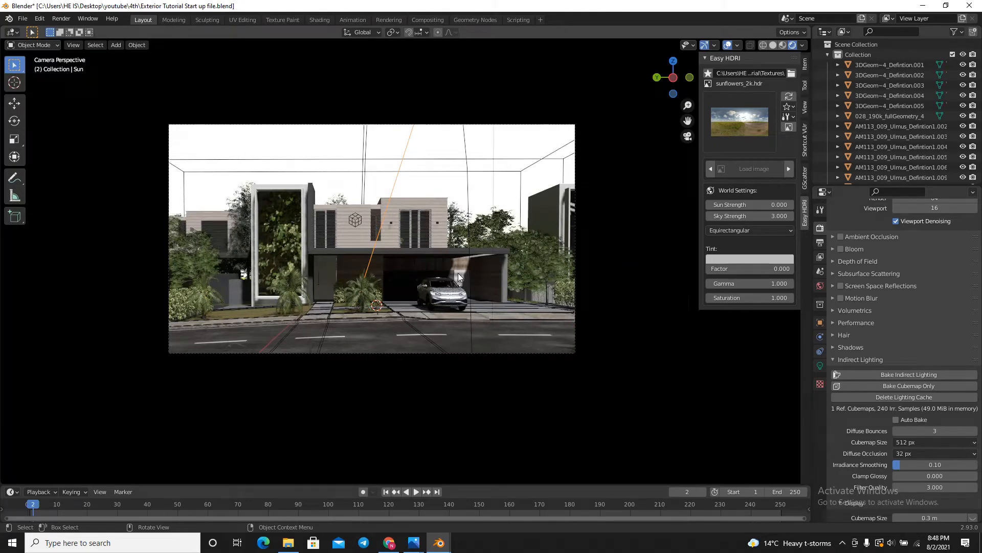
Set the sun light's strength to 0 so that only the world and baked lighting remain
middle_click_drag(458, 273, 543, 240)
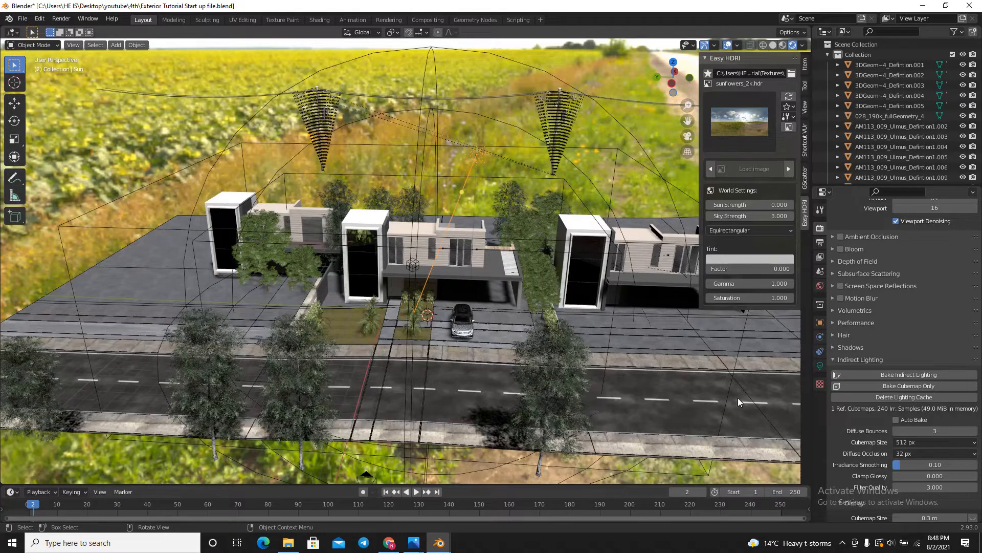
left_click(820, 366)
left_click(920, 293)
type("5.0")
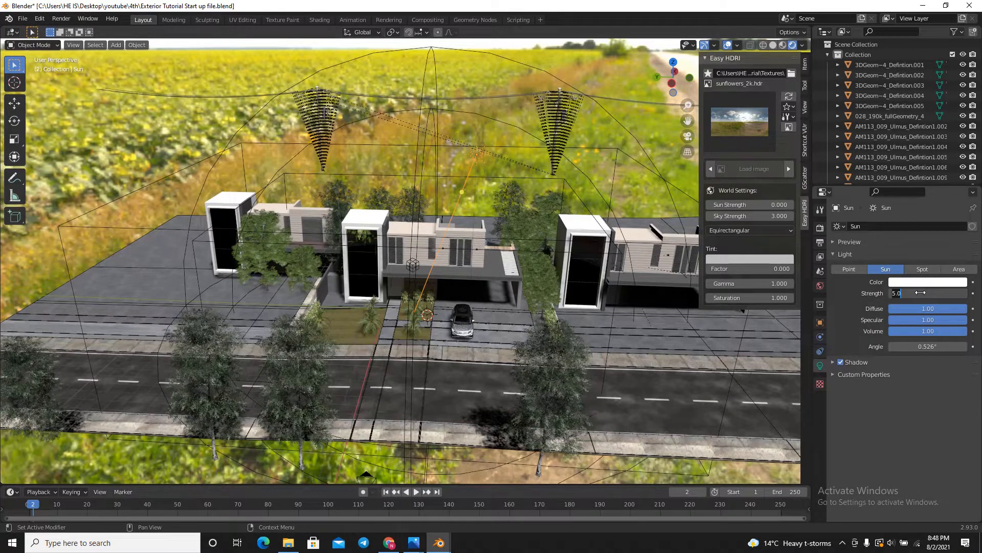
type("0")
key("Return")
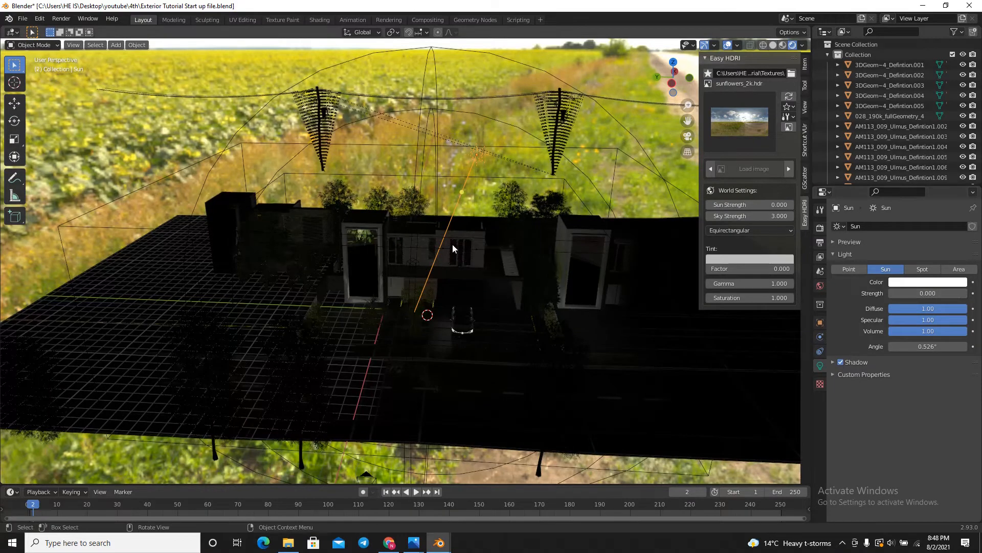
Delete the scene's indirect lighting cache and view the houses under the unbaked HDRI light
left_click(820, 227)
left_click(885, 456)
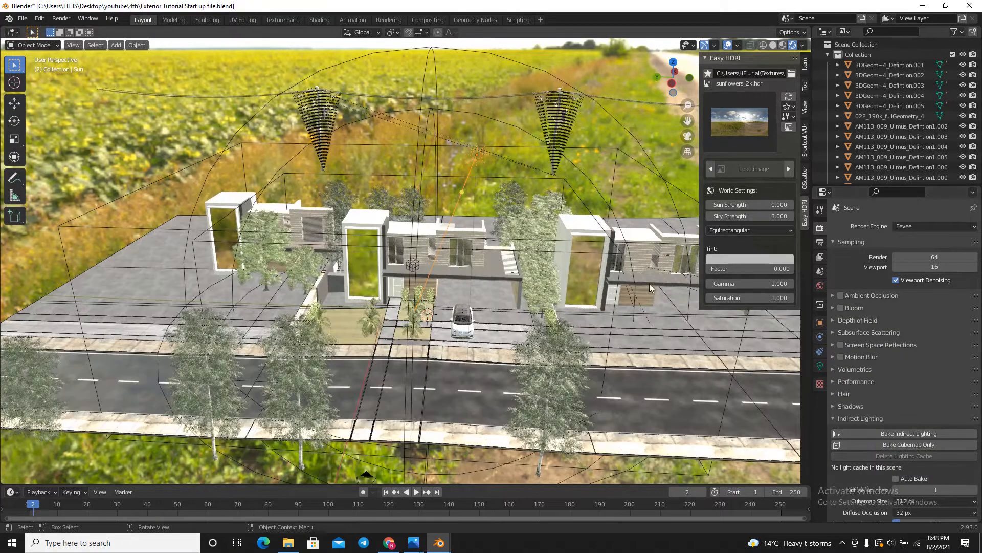
middle_click_drag(529, 291, 438, 270)
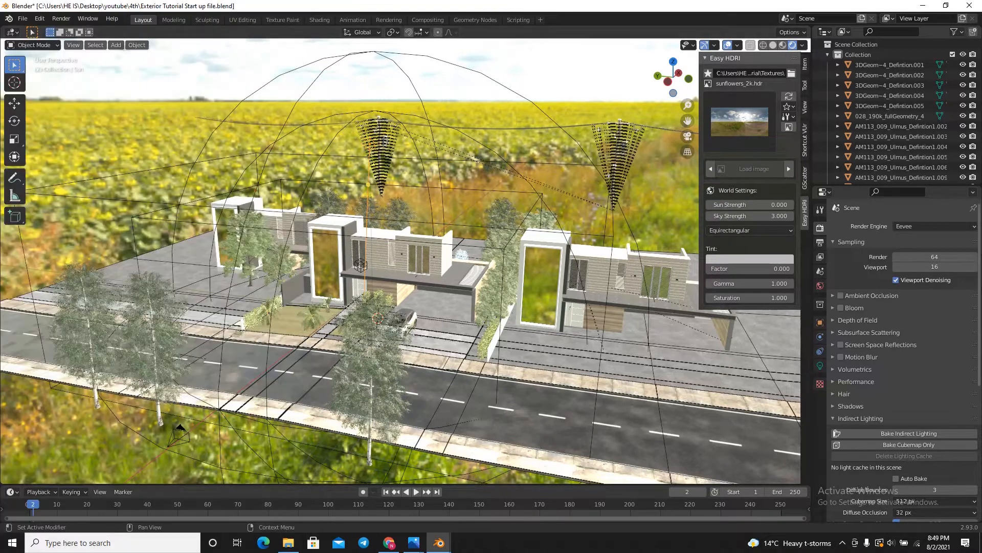
Switch the render engine to Cycles to compare the HDRI lighting and shadows, and return it to Eevee
left_click(908, 227)
left_click(905, 257)
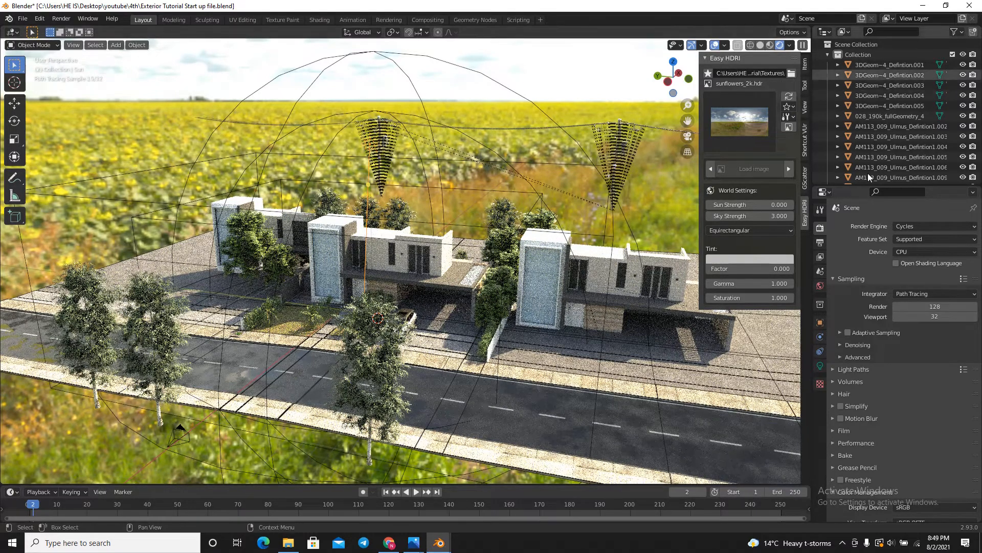
left_click(929, 224)
left_click(916, 241)
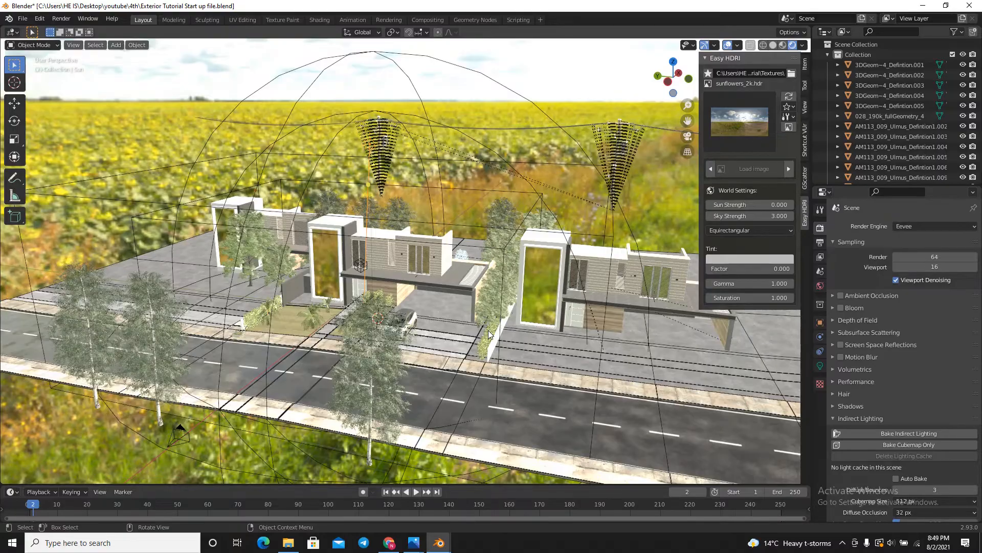
Examine the main house, carport, car and street trees under the HDRI without baked lighting
scroll(488, 330, "up", 5)
scroll(406, 308, "down", 1)
scroll(448, 312, "down", 2)
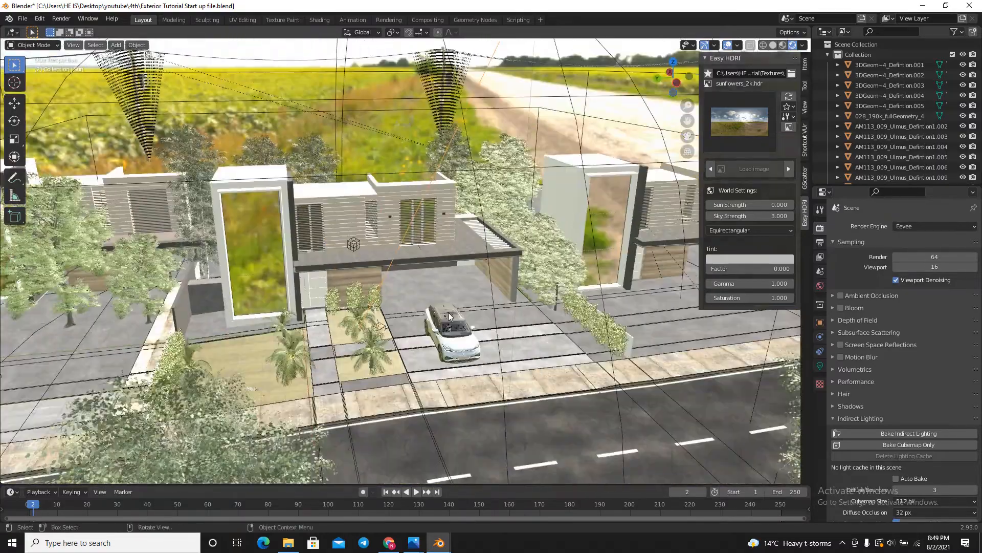
scroll(478, 287, "down", 3)
scroll(478, 287, "up", 5)
scroll(445, 248, "down", 2)
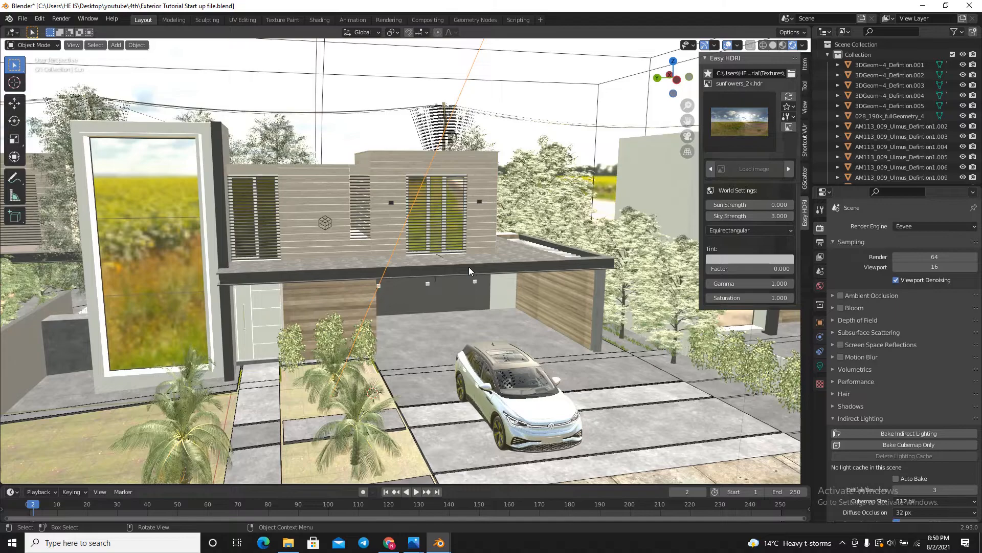
scroll(477, 217, "down", 10)
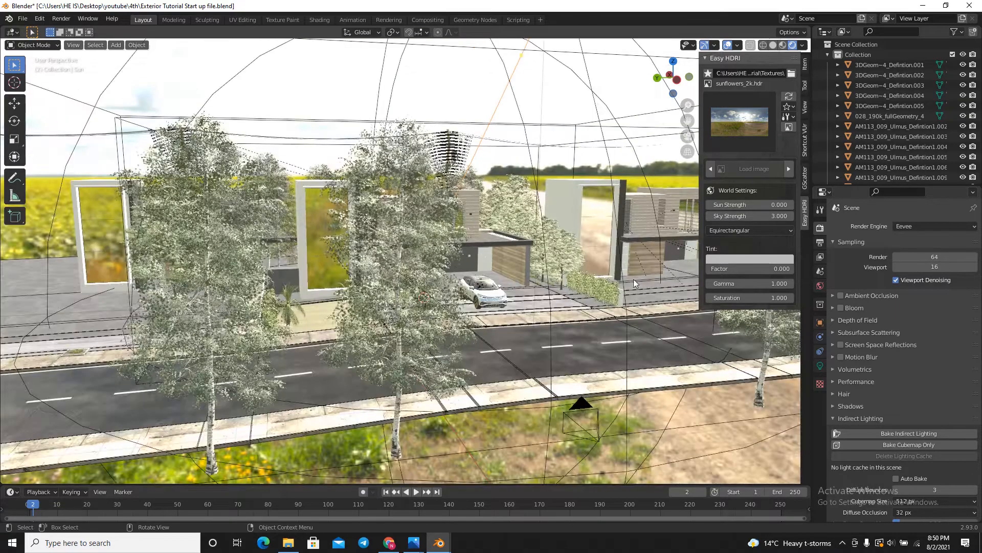
scroll(456, 281, "up", 3)
Set the HDRI world's sky strength to 1 and bake the scene's indirect lighting
left_click(458, 189)
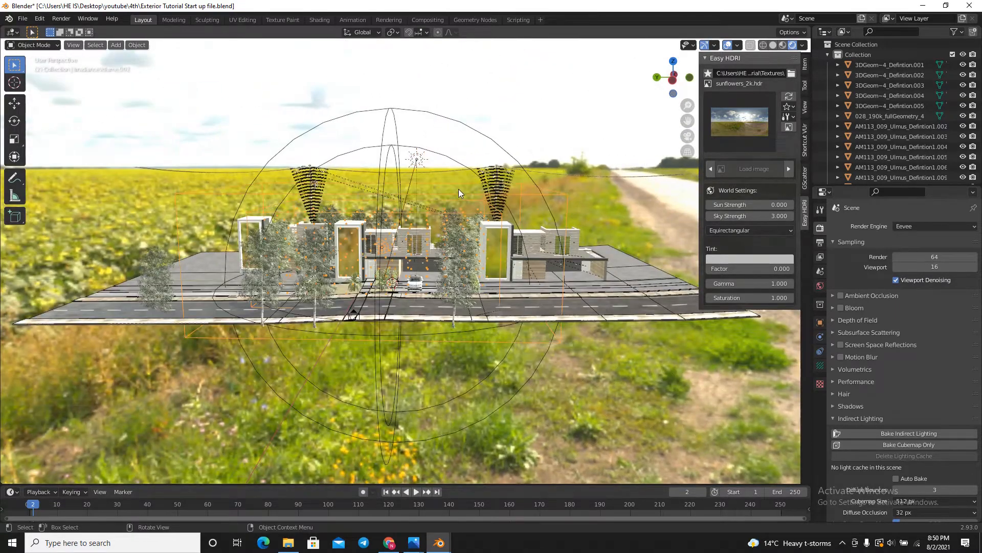
middle_click_drag(458, 189, 514, 238)
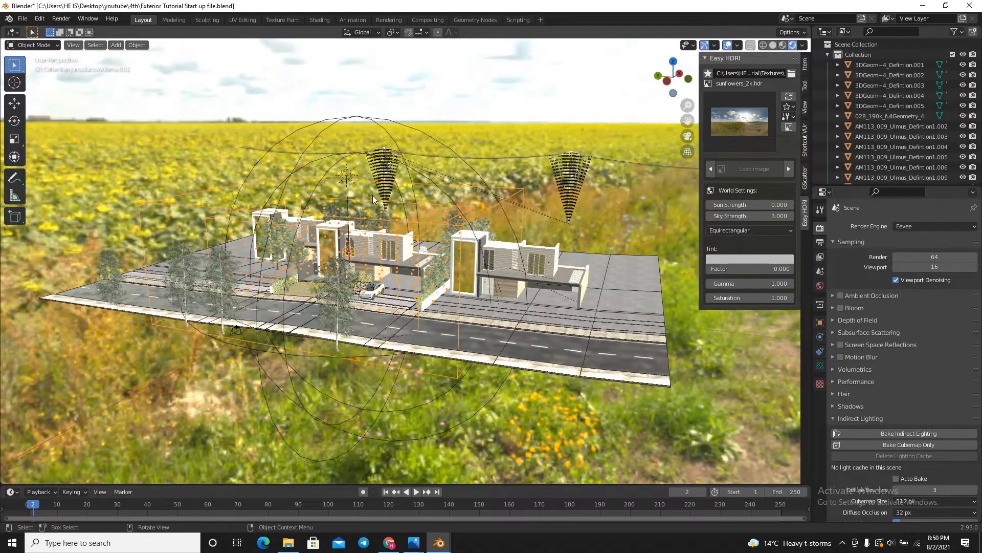
left_click(765, 216)
type("1")
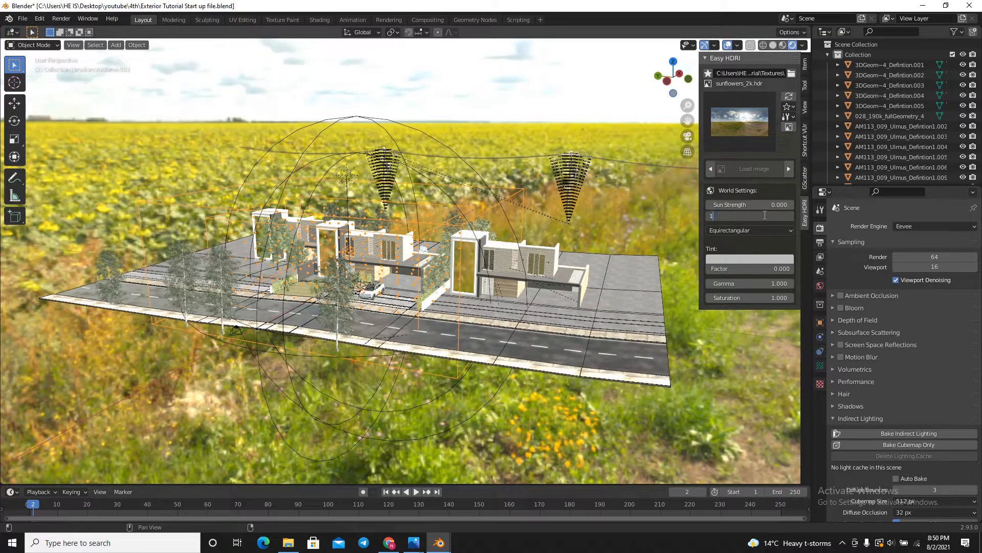
key("Return")
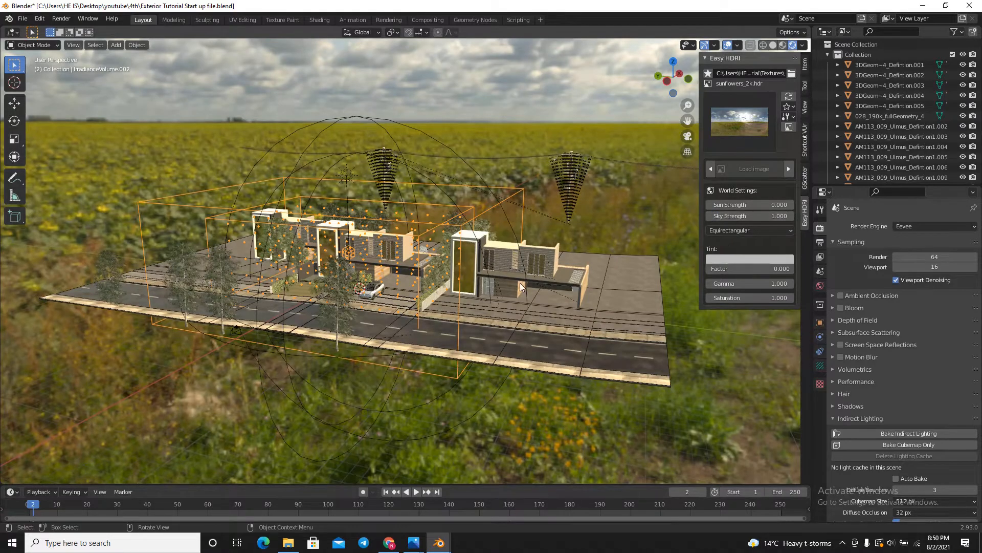
scroll(346, 231, "down", 2)
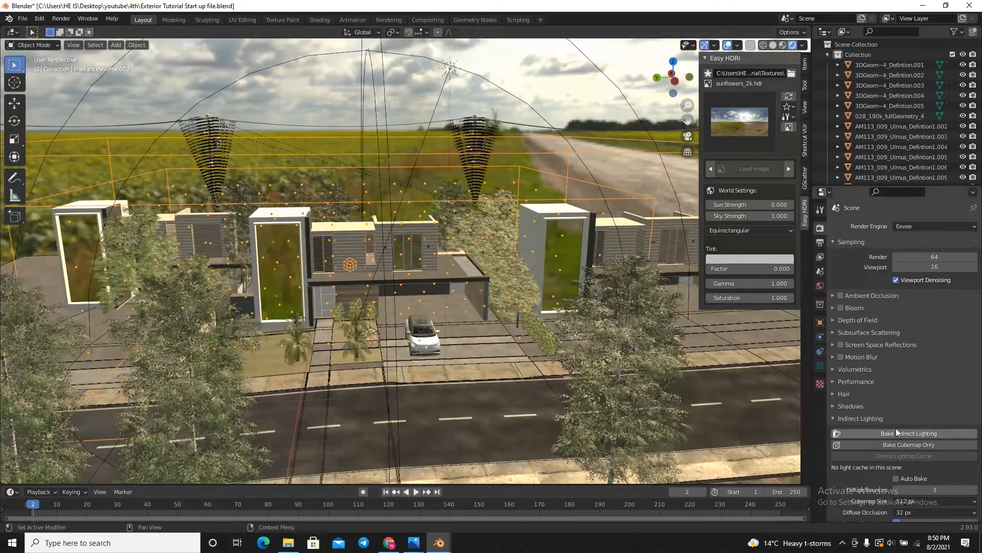
left_click(896, 433)
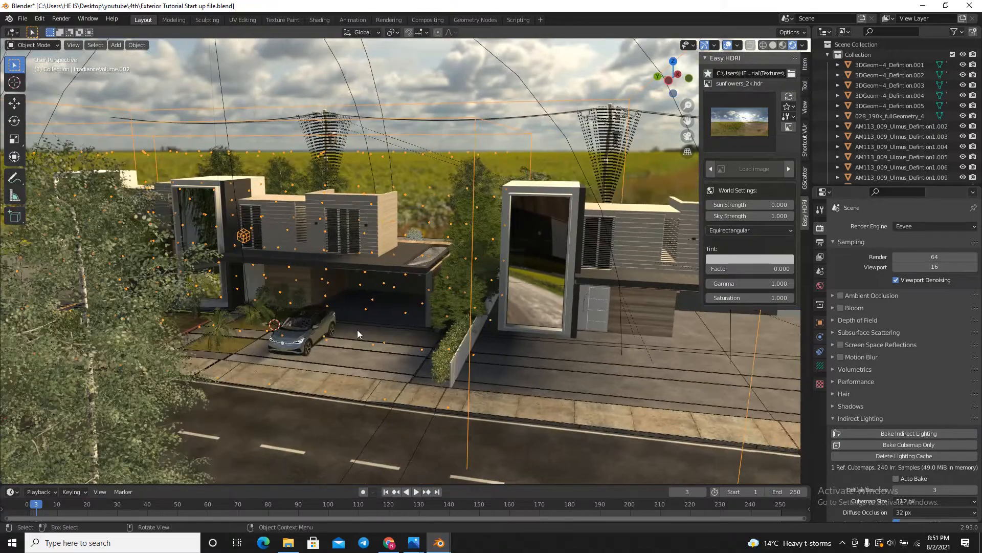
Examine the baked lighting on the main house facade, carport and driveway
scroll(357, 330, "up", 3)
scroll(444, 321, "down", 3)
mouse_move(444, 320)
middle_mouse_down()
mouse_move(393, 275)
mouse_move(429, 269)
mouse_move(447, 329)
middle_mouse_up()
scroll(447, 325, "down", 1, "alt")
left_click_drag(447, 326, 431, 336, "alt")
scroll(389, 285, "up", 4)
left_click_drag(482, 307, 468, 309, "alt")
middle_click_drag(468, 309, 482, 316)
scroll(499, 334, "down", 6)
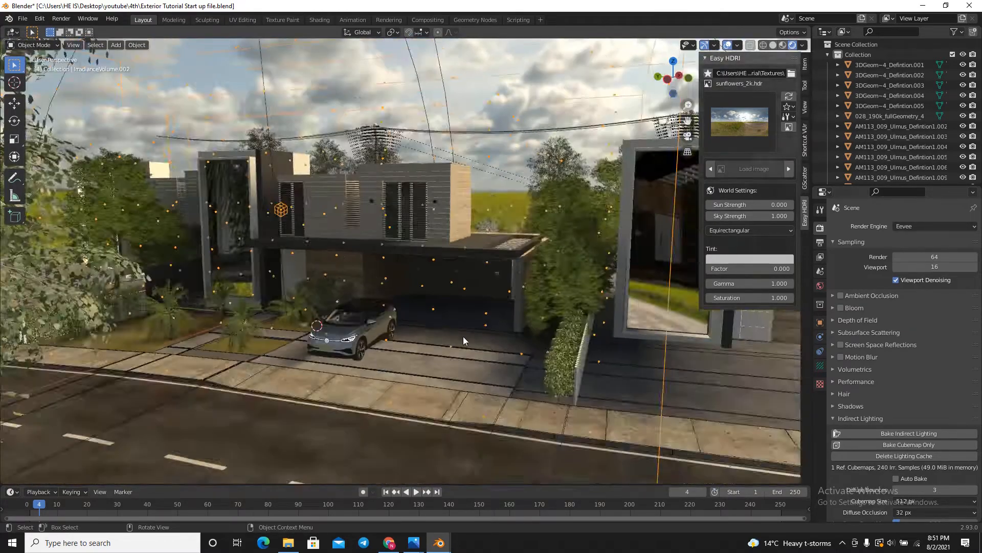
scroll(462, 336, "up", 3)
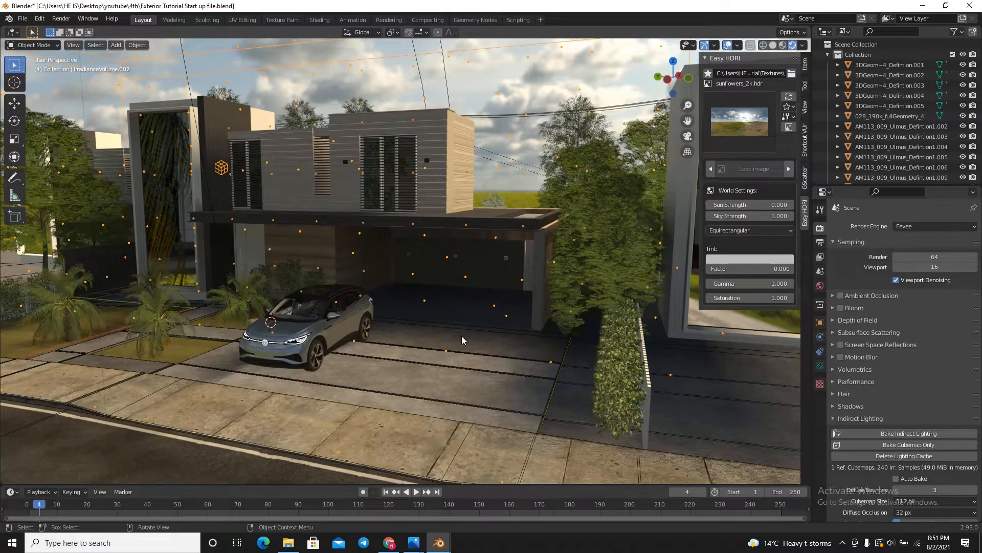
Walk through the scene to inspect the baked lighting around the car, carport and front palm
key("shift+grave")
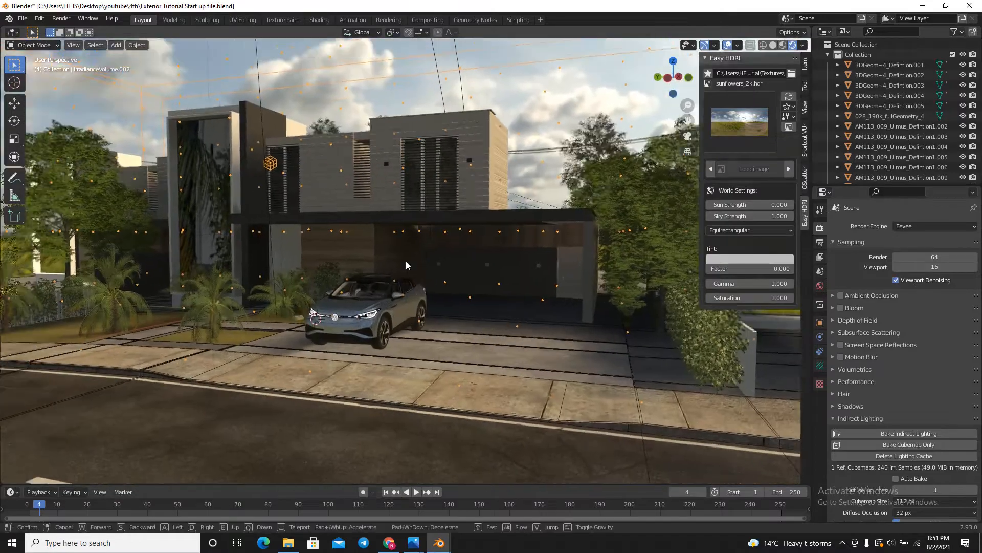
key("w")
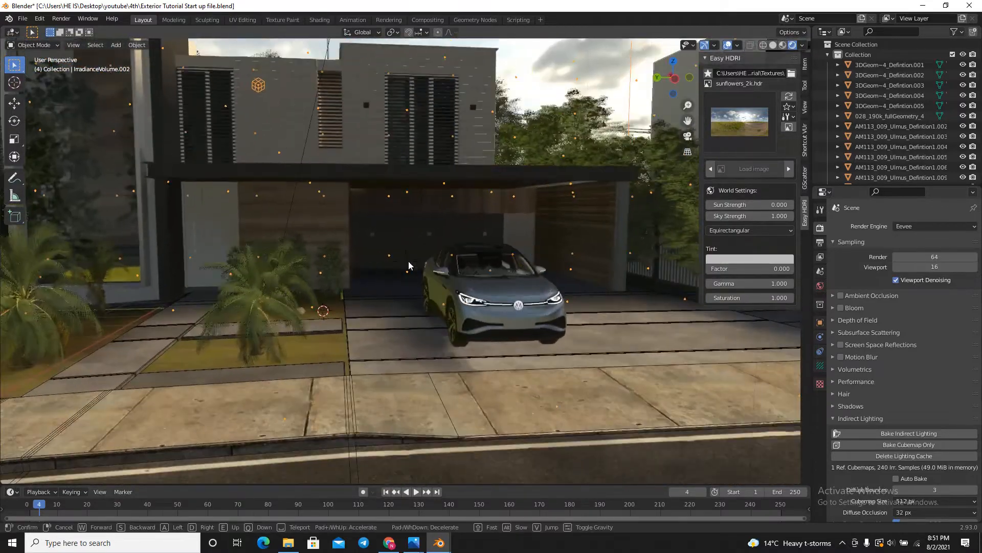
key("s")
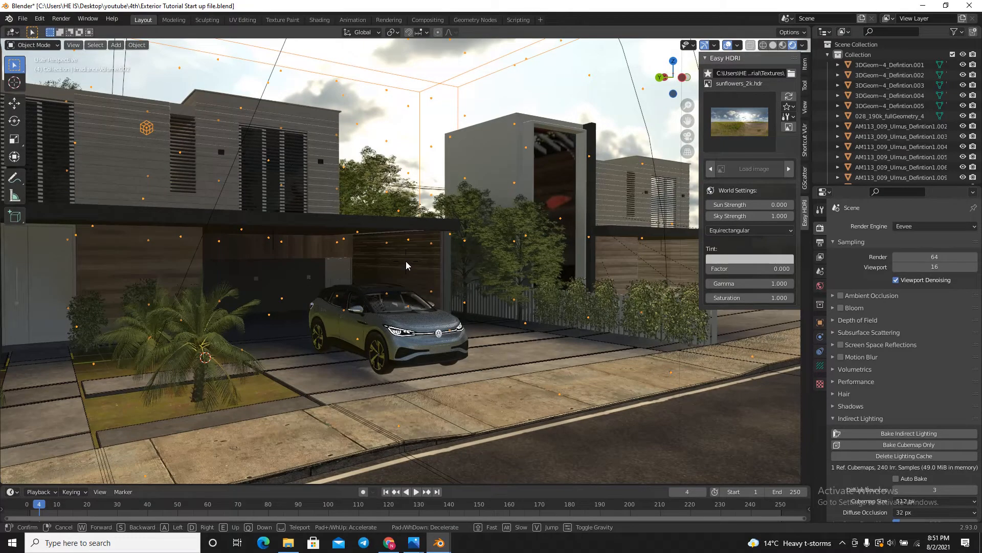
key("w")
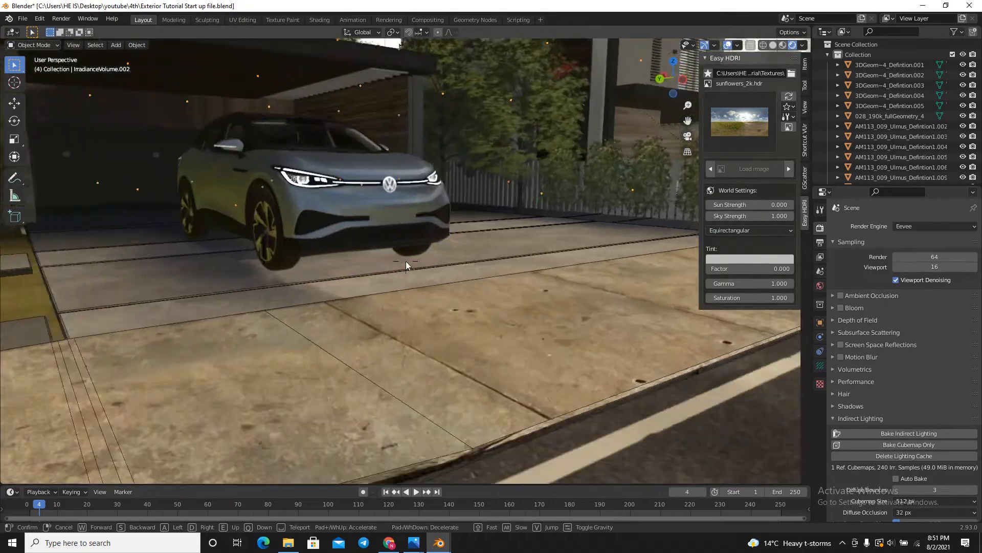
key("d")
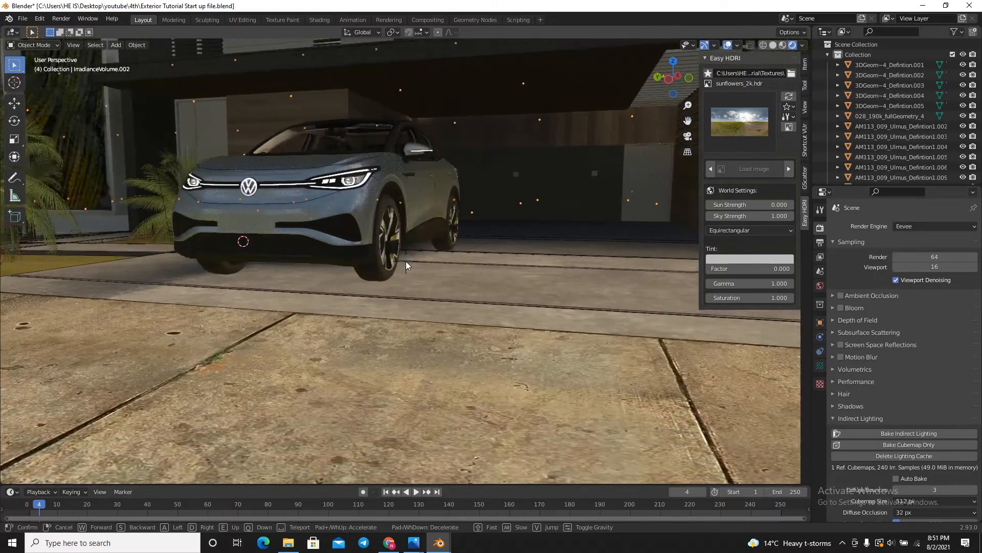
key("s")
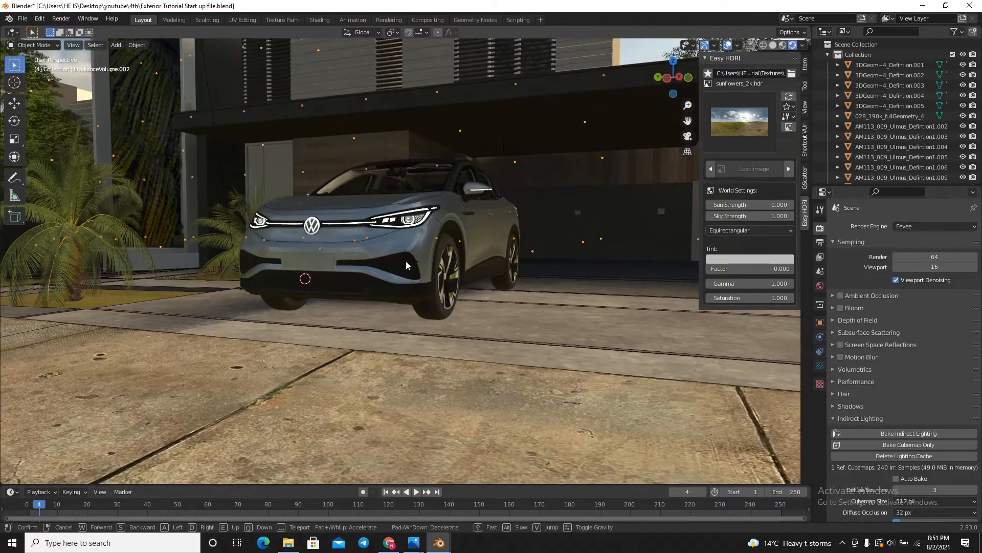
key("e")
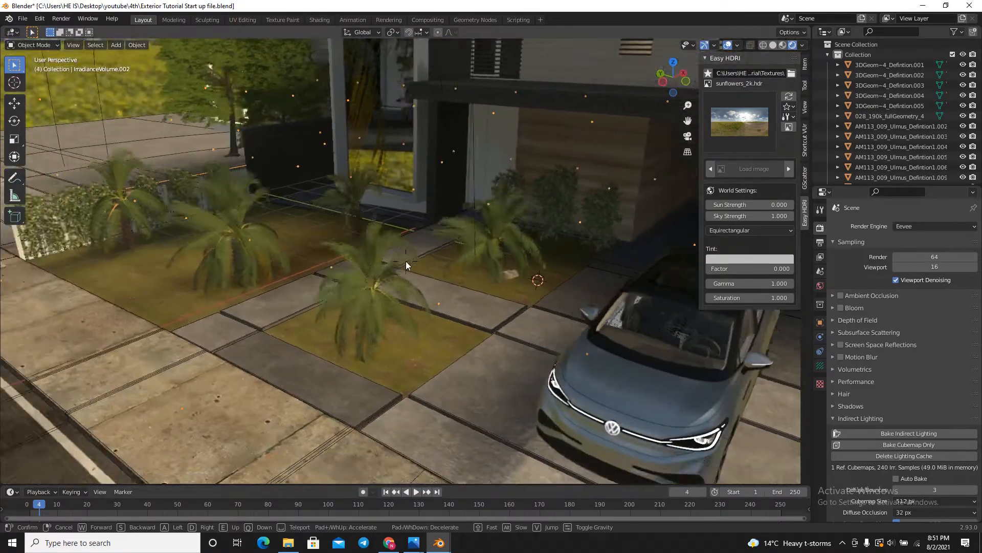
key("w")
left_click(406, 261)
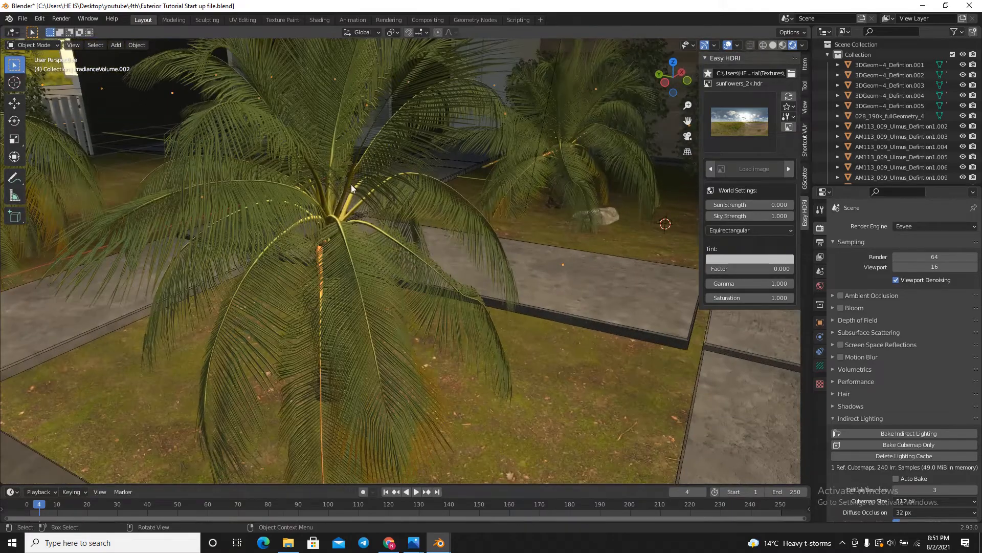
Inspect the contact shadows of the palms on the lawn and the path to the front door
key("shift+grave")
key("s")
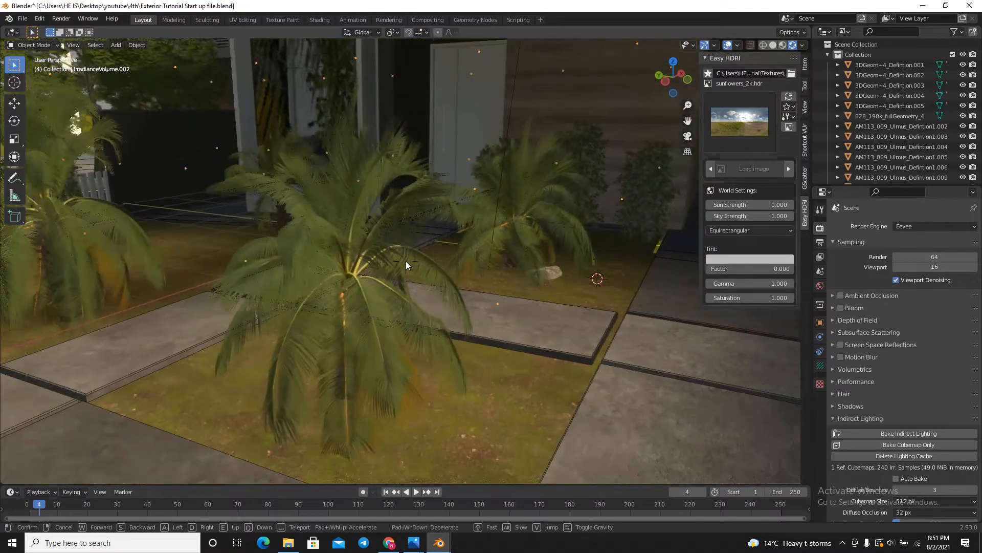
key("s")
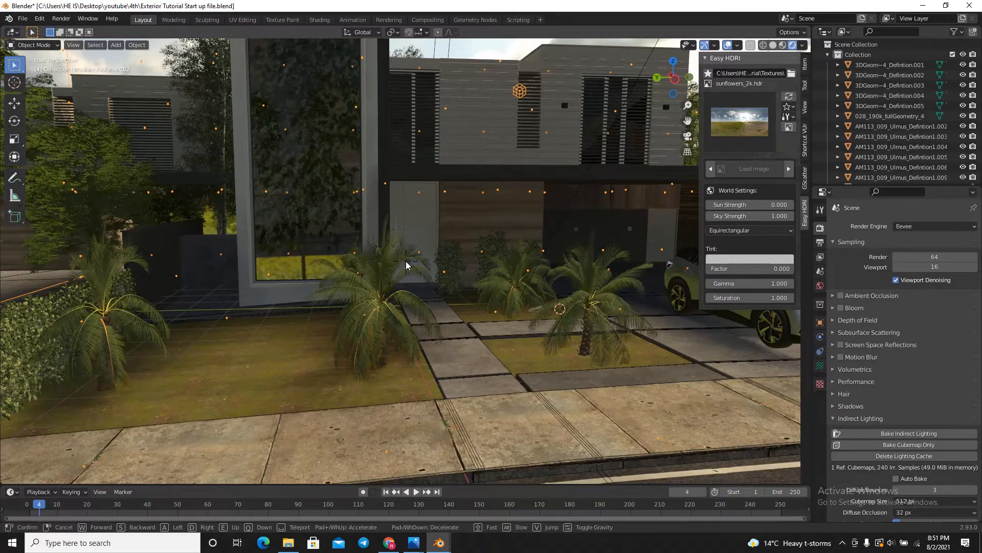
key("w")
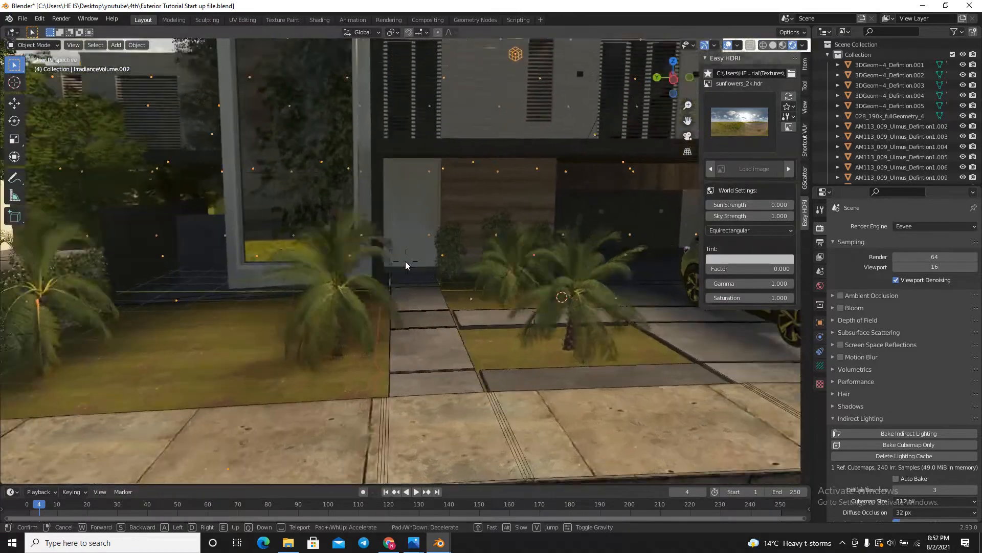
key("w")
left_click(406, 261)
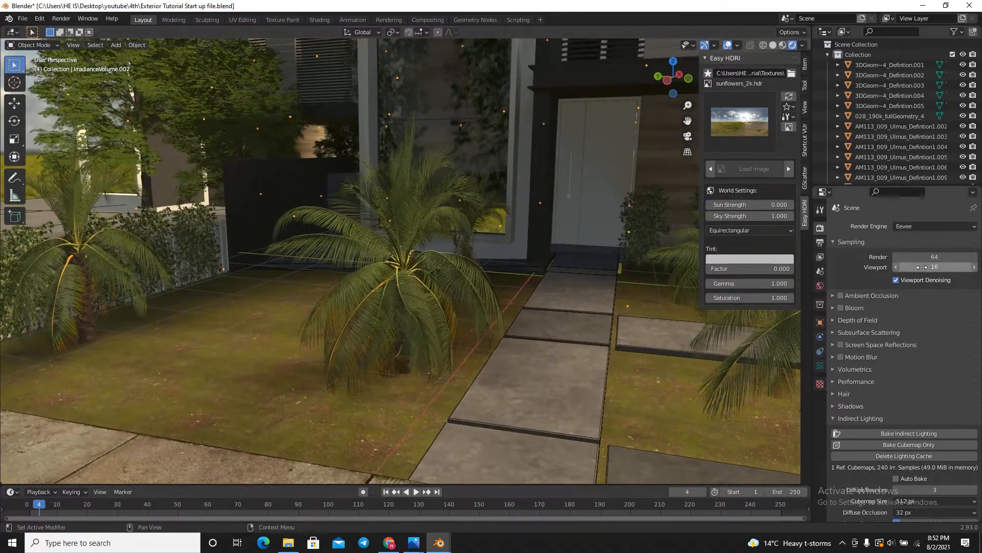
Enable ambient occlusion, comparing the palms and lawn with and without it
left_click(841, 296)
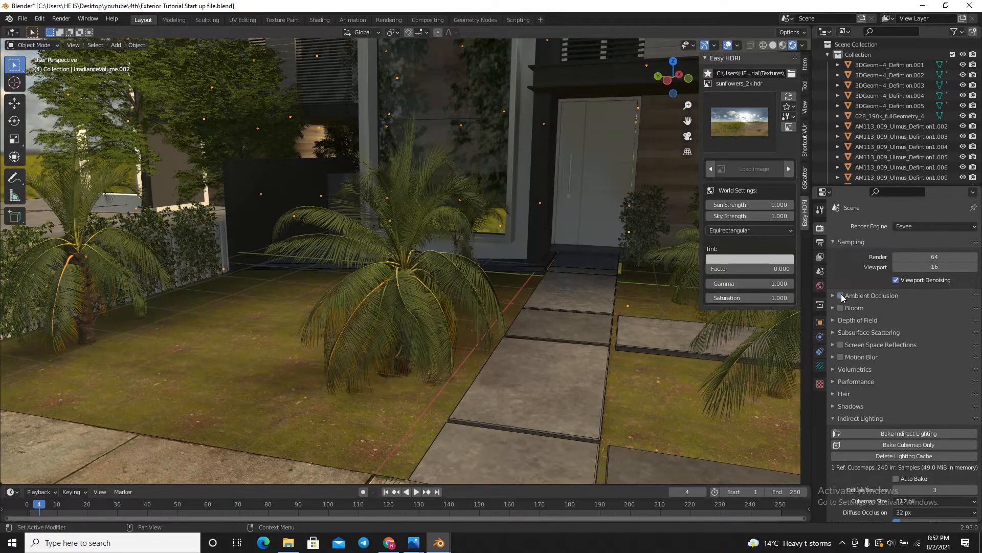
left_click(840, 296)
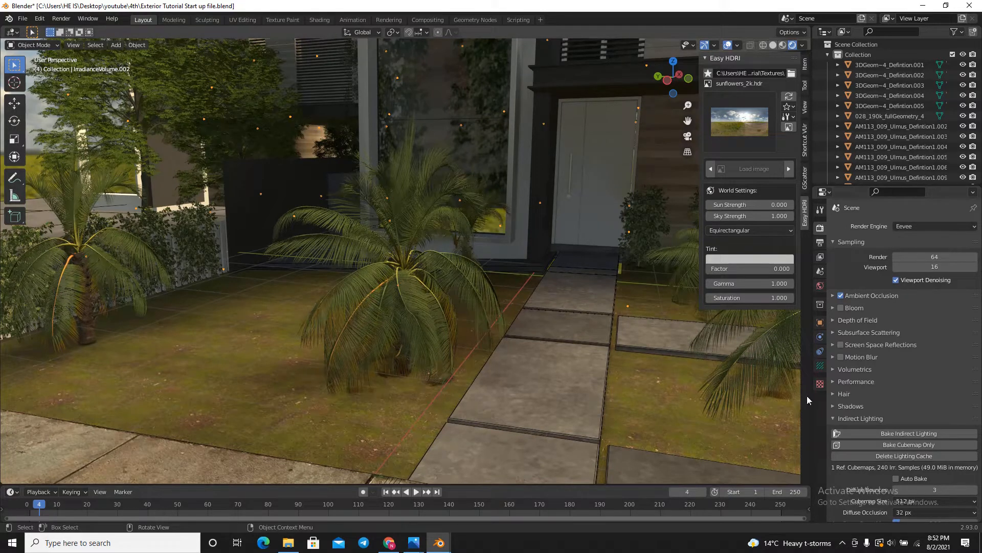
left_click(841, 297)
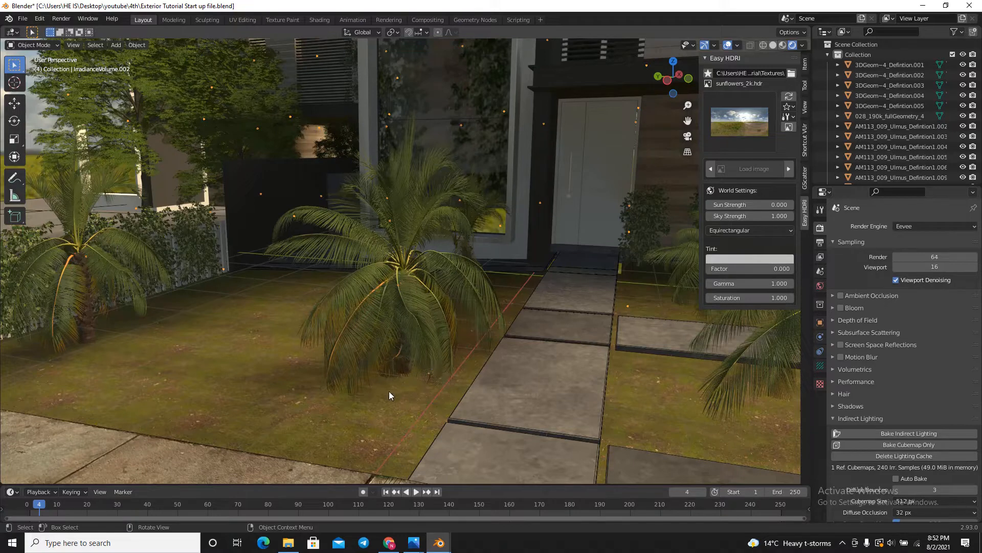
left_click(842, 296)
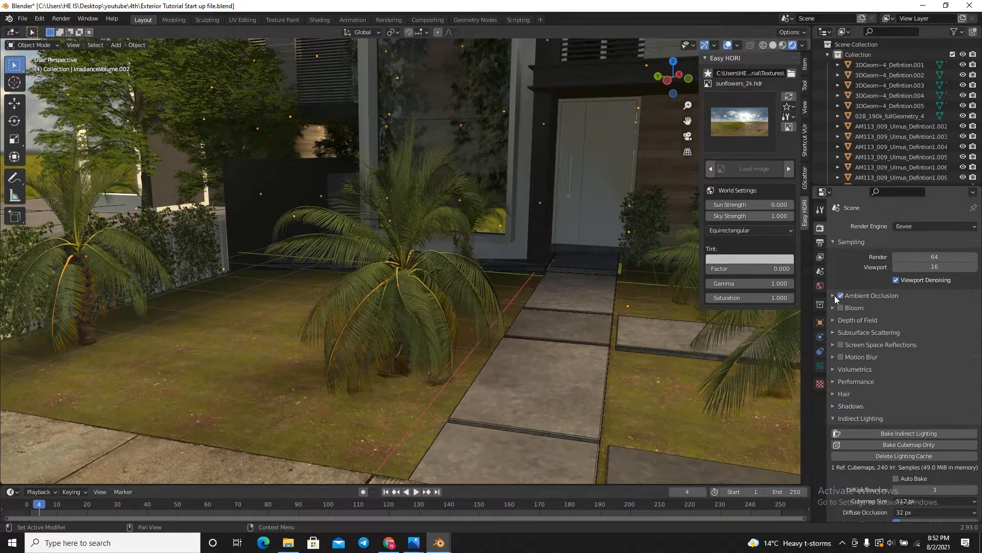
Set the ambient occlusion trace precision to 1 and its distance to 2 m
left_click(875, 296)
left_click_drag(917, 333, 947, 335)
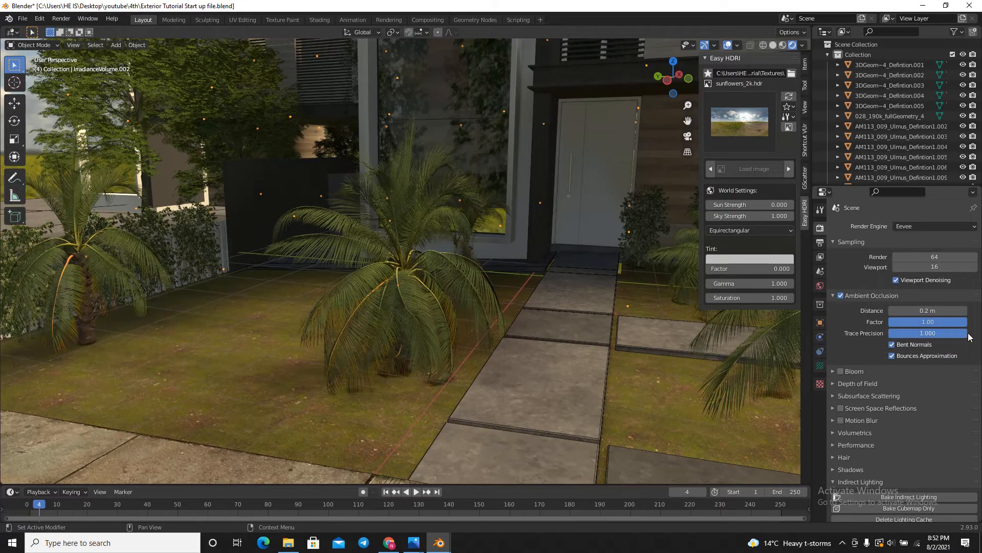
double_click(928, 311)
key("BackSpace")
key("BackSpace")
key("BackSpace")
key("BackSpace")
key("BackSpace")
type("2")
key("Return")
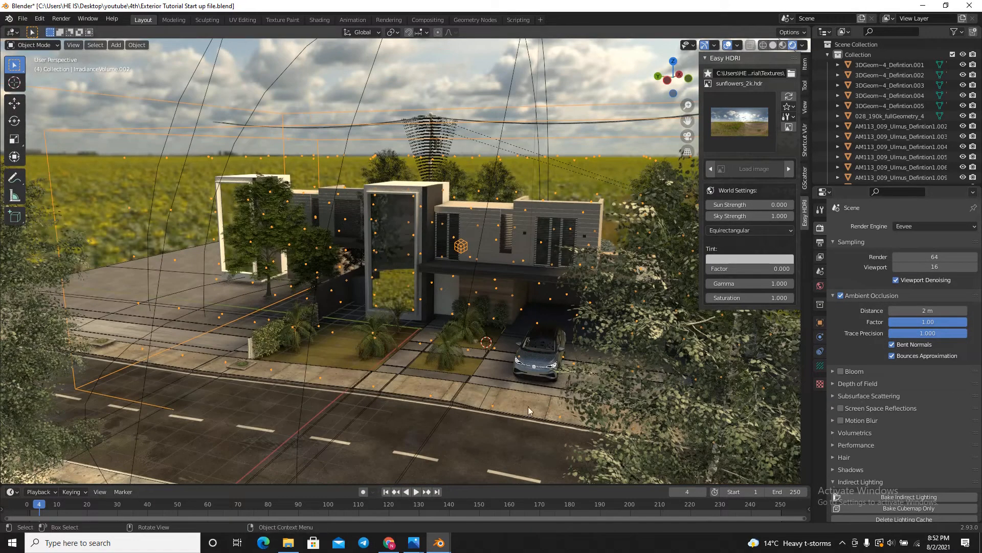
Enable screen space reflections with refraction, comparing the house glass with refraction on and off
scroll(527, 422, "up", 3)
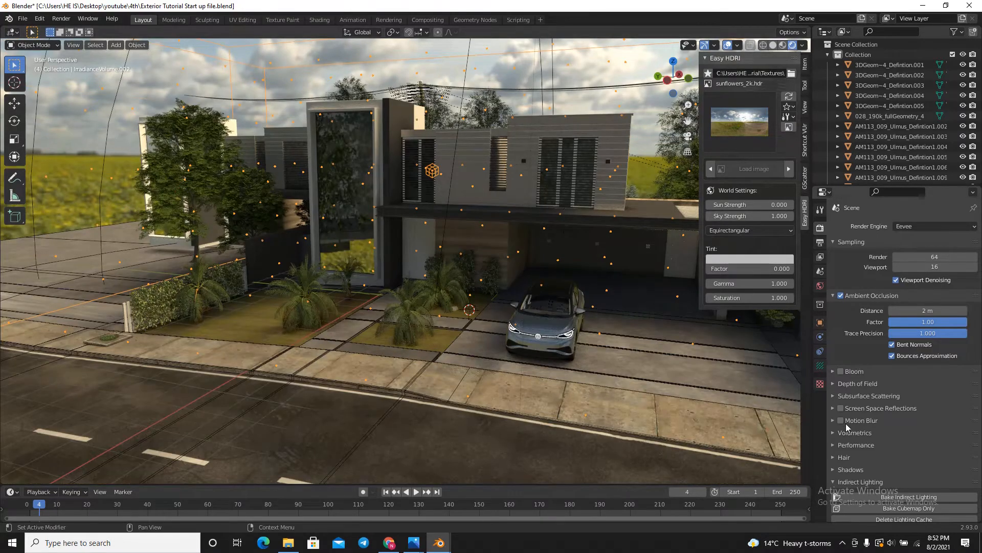
left_click(842, 409)
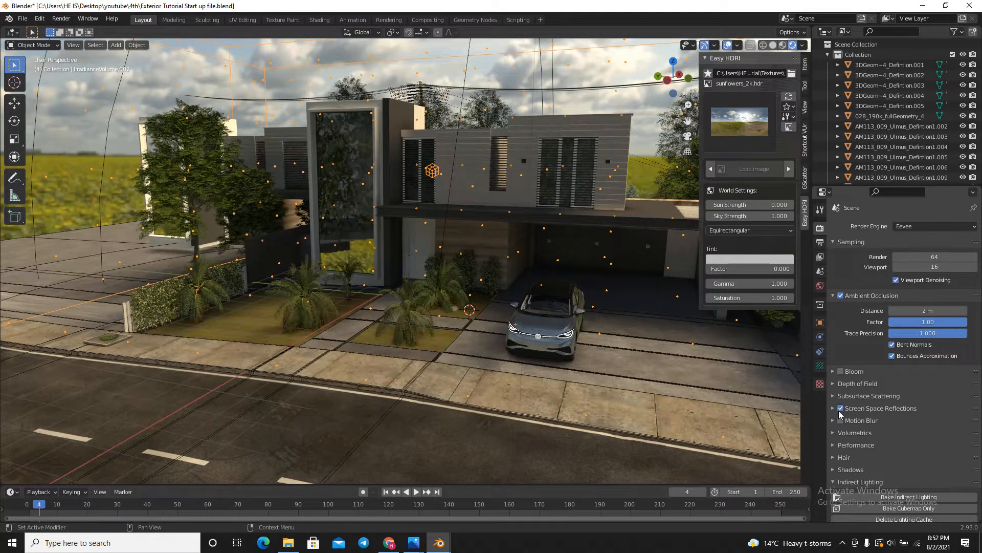
left_click(839, 412)
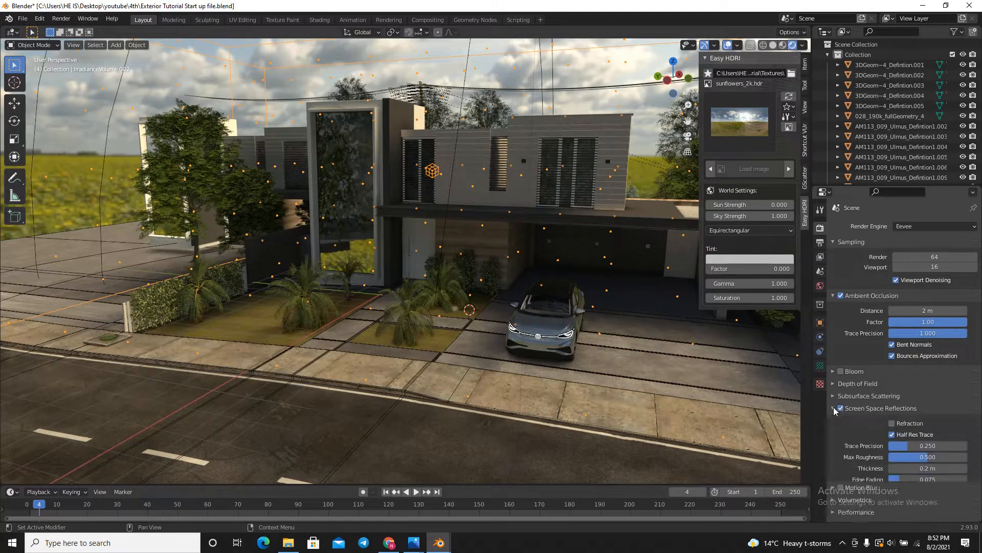
left_click(895, 425)
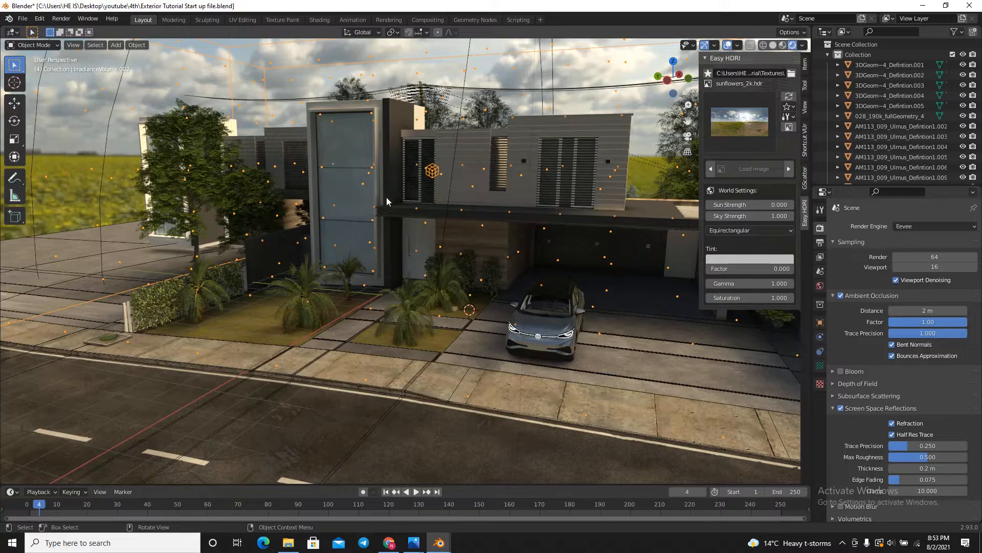
left_click(895, 423)
left_click(895, 422)
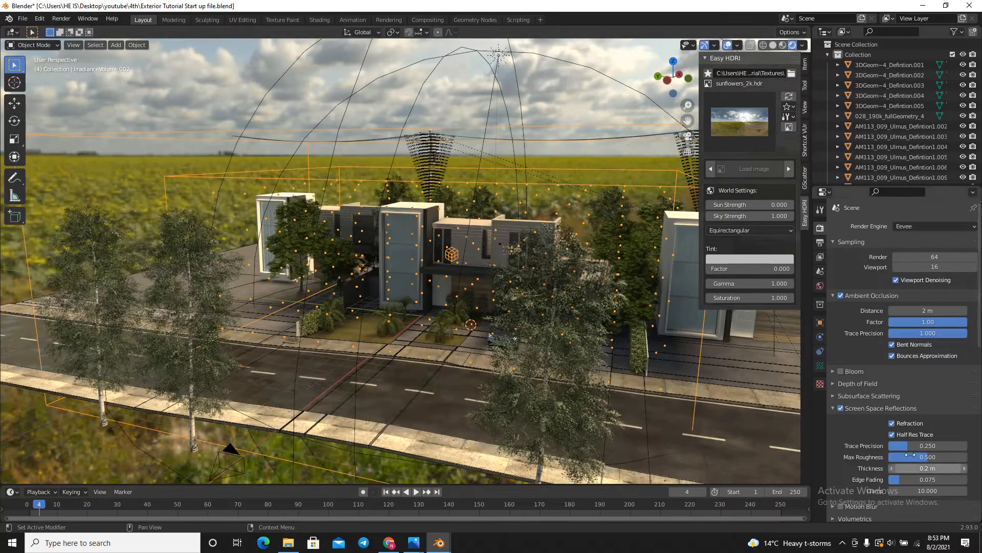
Set the shadow cube size to 1024 px and enable high bit depth shadows
scroll(866, 418, "down", 5)
scroll(866, 419, "down", 4)
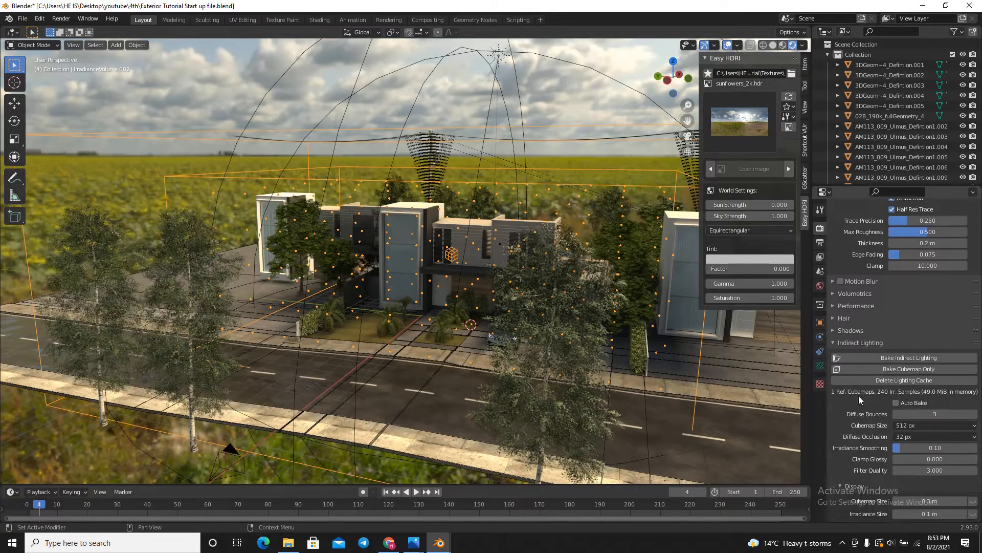
left_click(842, 331)
left_click(899, 345)
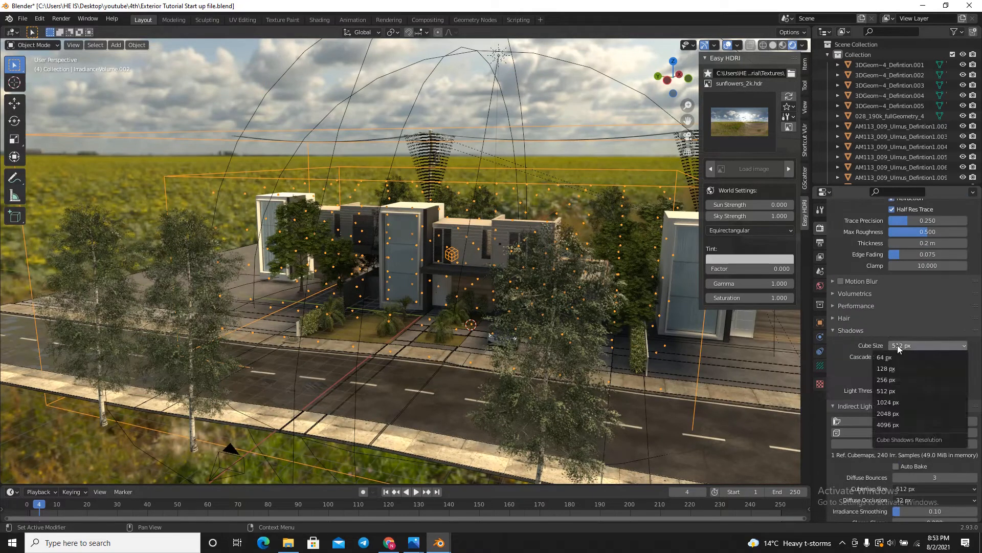
left_click(900, 399)
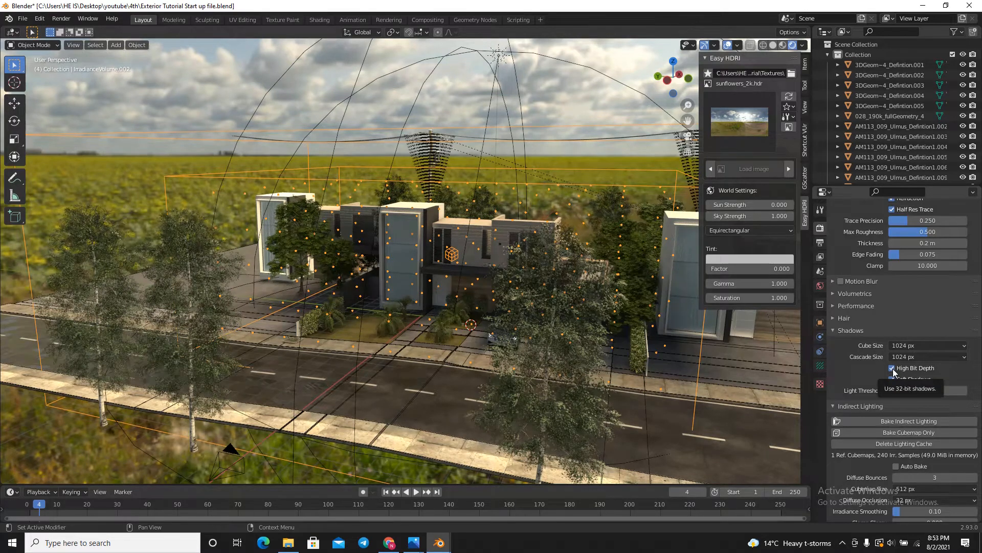
Set the indirect lighting cubemap size to 1024 px and the diffuse occlusion to 64 px
scroll(885, 437, "down", 4)
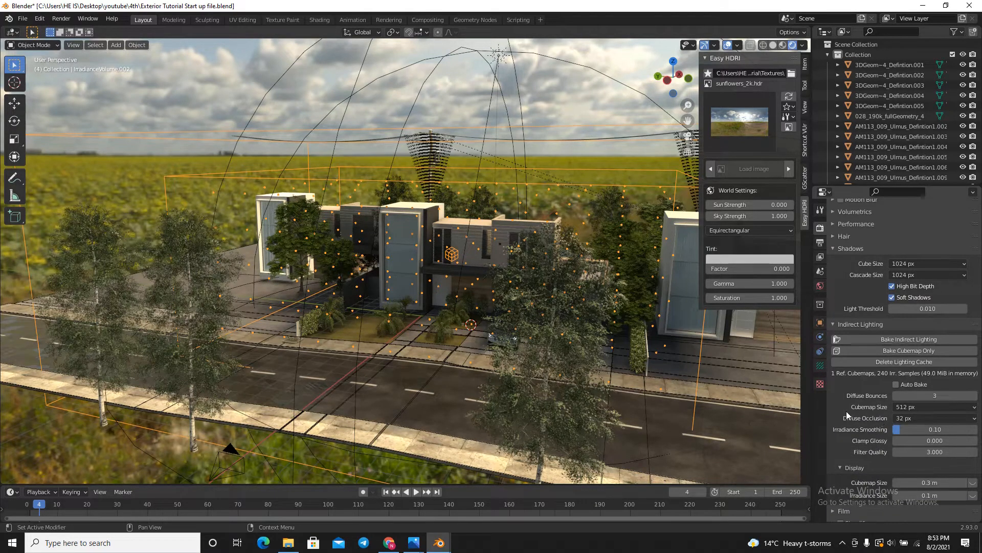
left_click(916, 407)
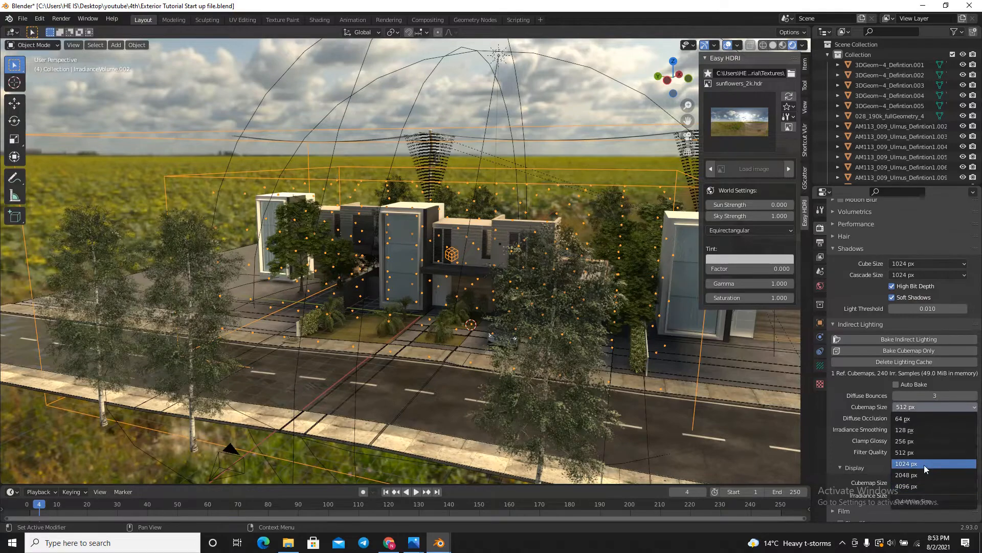
left_click(924, 464)
left_click(916, 417)
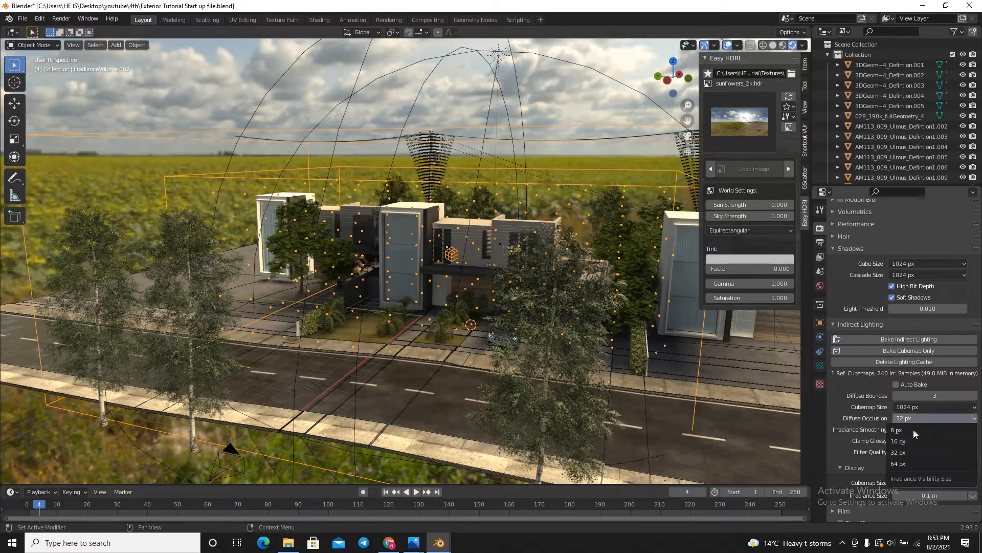
left_click(913, 464)
scroll(908, 459, "down", 2)
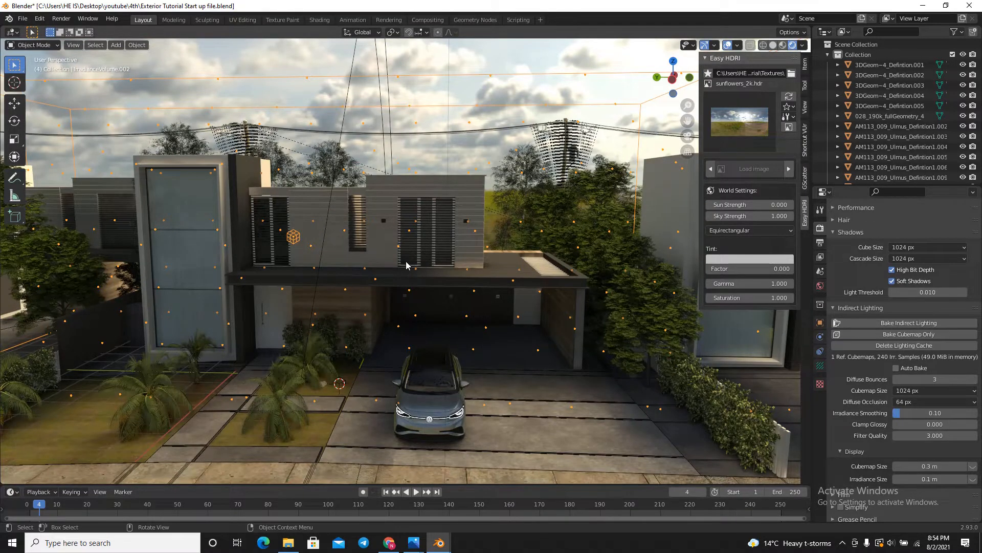
Switch the sky to cape_hill_2k.hdr and bake the indirect lighting again
left_click(745, 127)
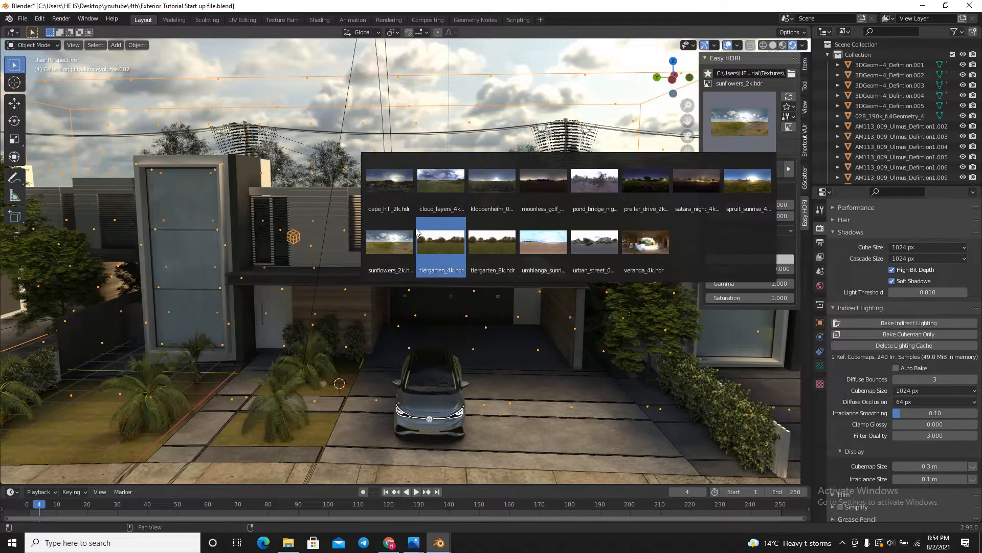
left_click(388, 193)
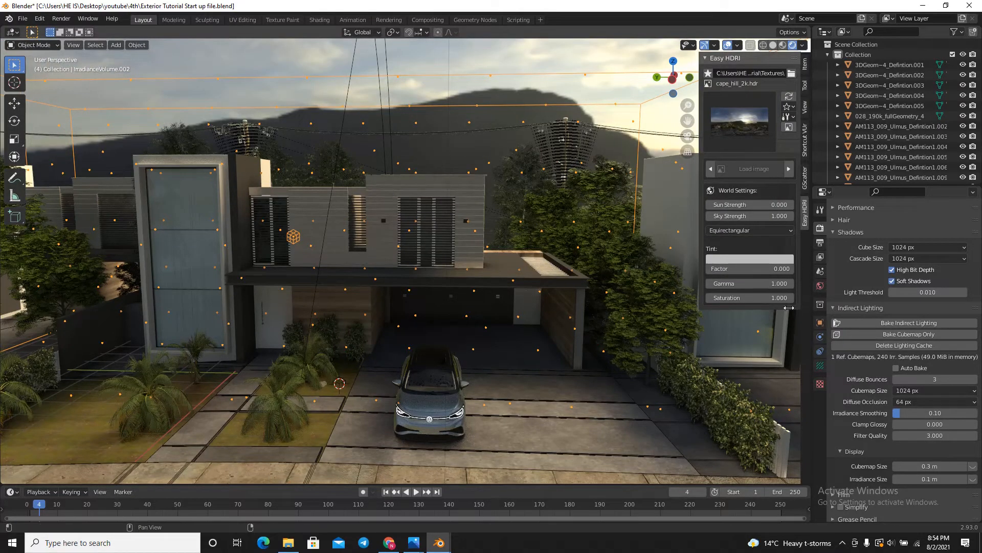
middle_click_drag(406, 204, 406, 261)
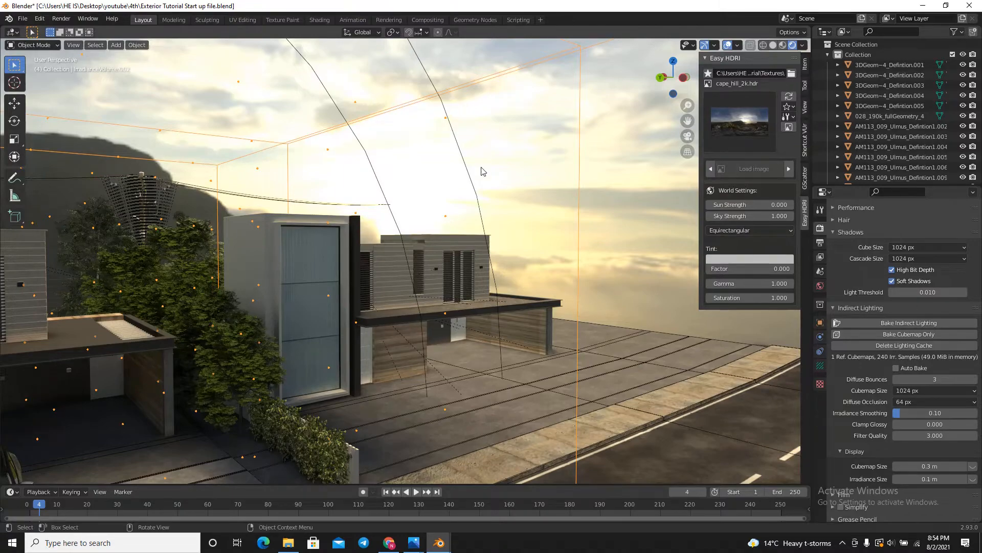
key("shift+grave")
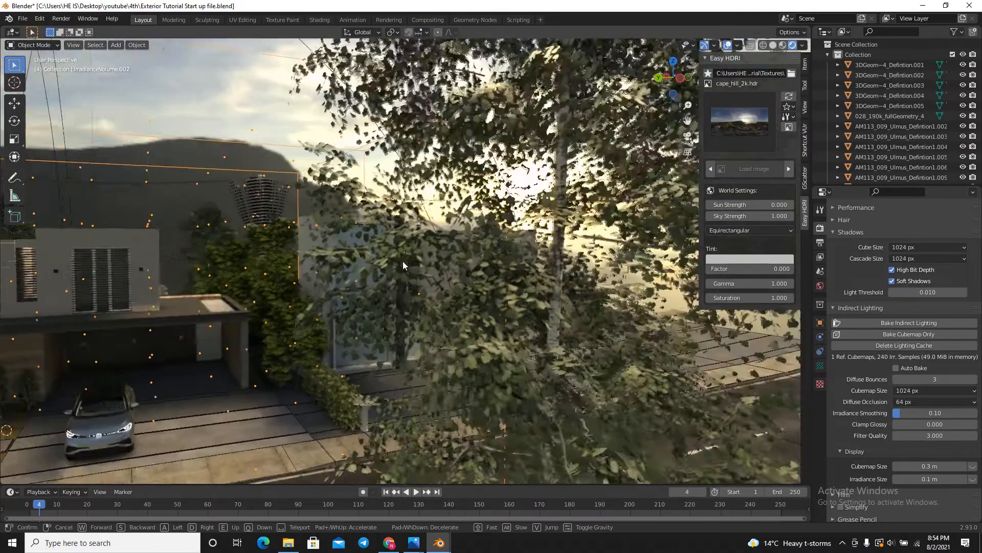
key("s")
left_click(405, 261)
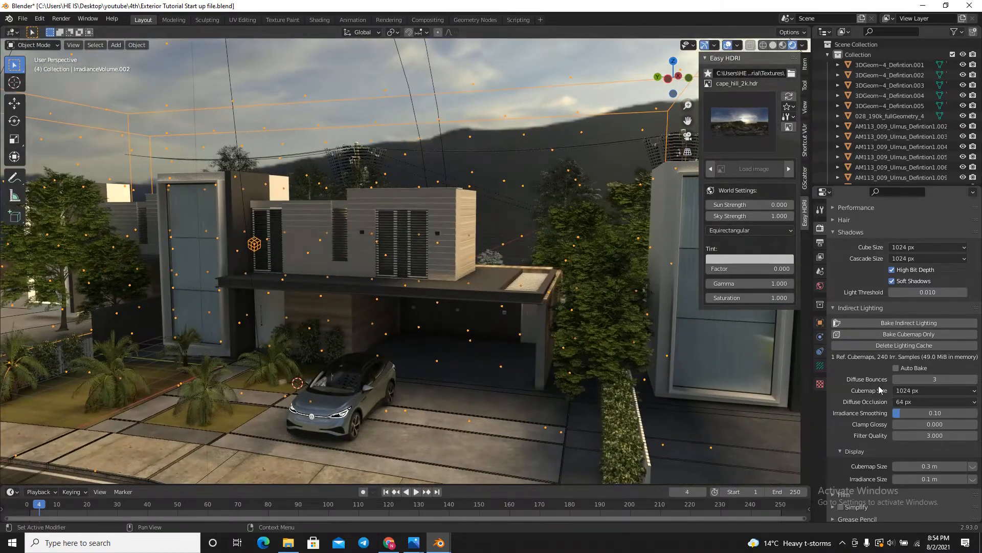
left_click(917, 322)
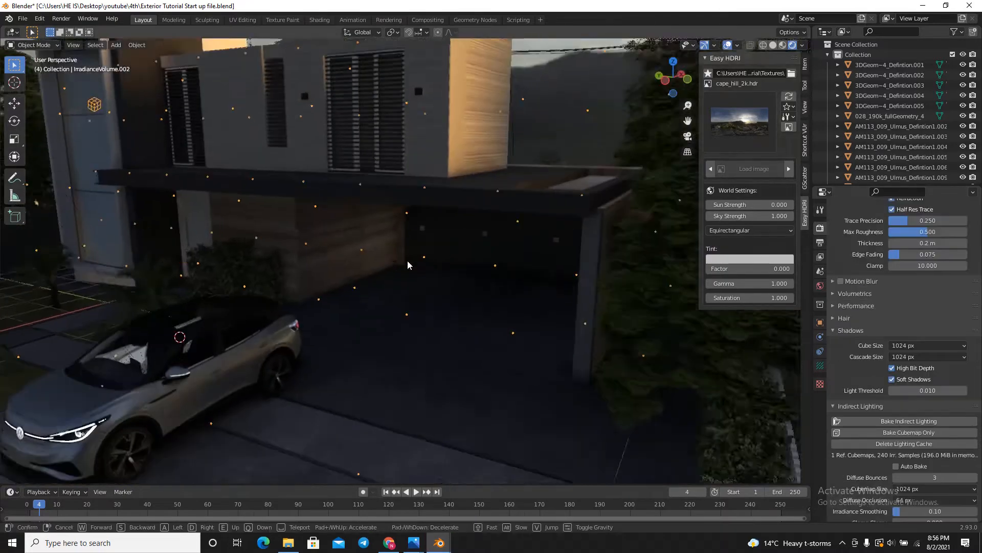
Examine the baked lighting around the car, the carport and the upper wall beside the glass tower
key("s")
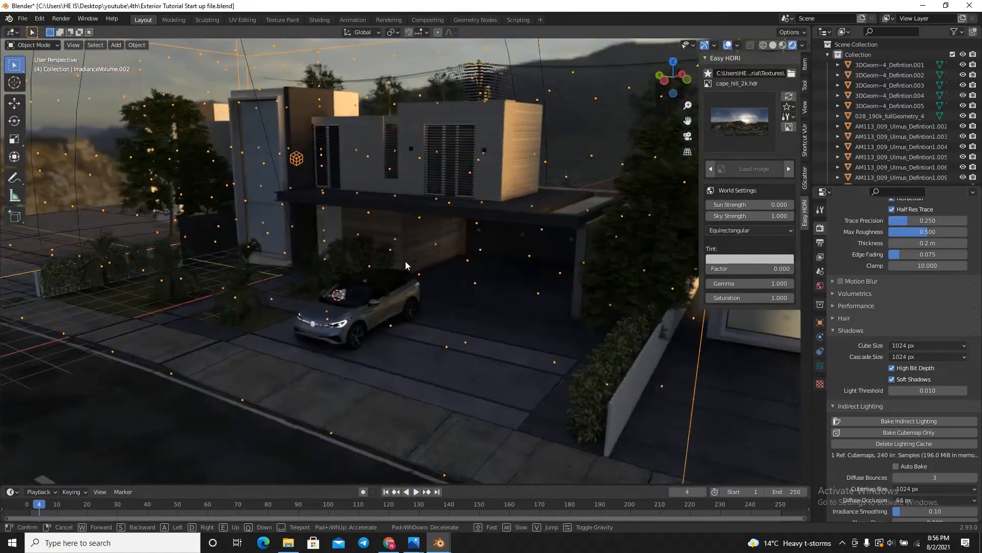
key("w")
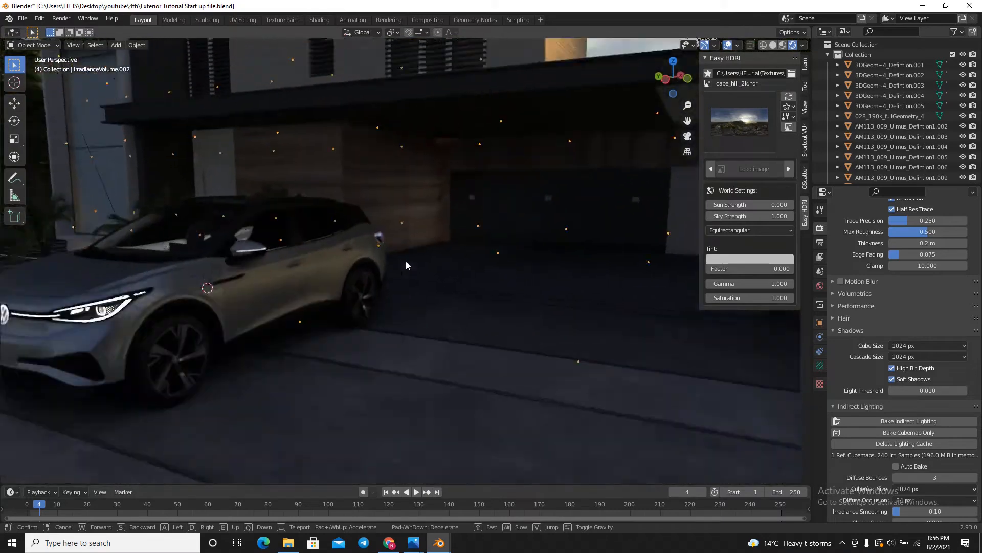
key("s")
left_click(406, 261)
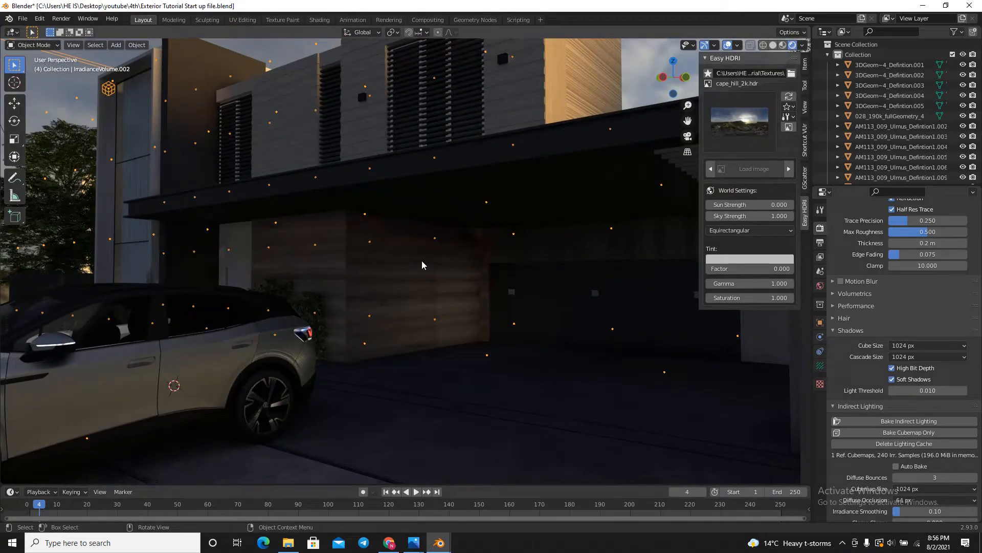
middle_click_drag(421, 260, 391, 269)
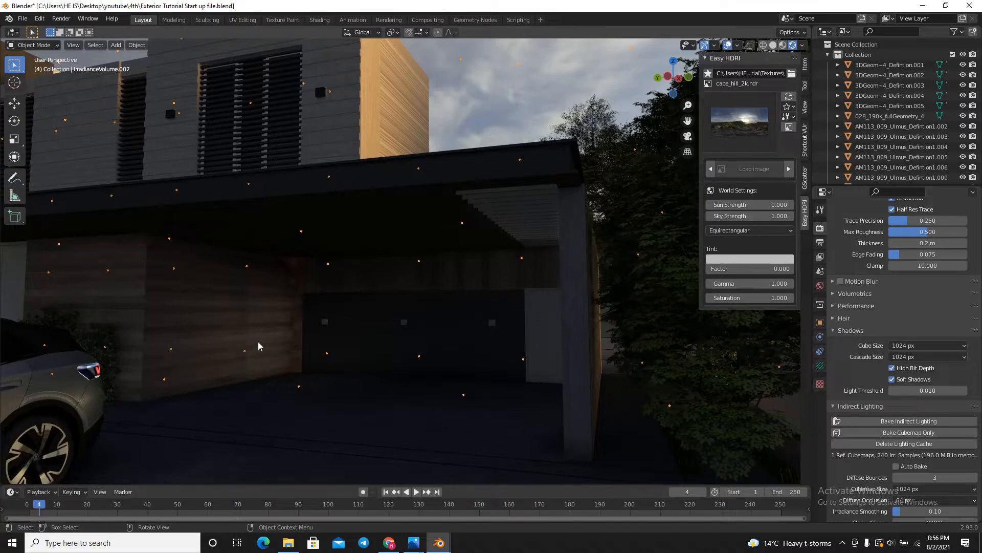
key("shift+grave")
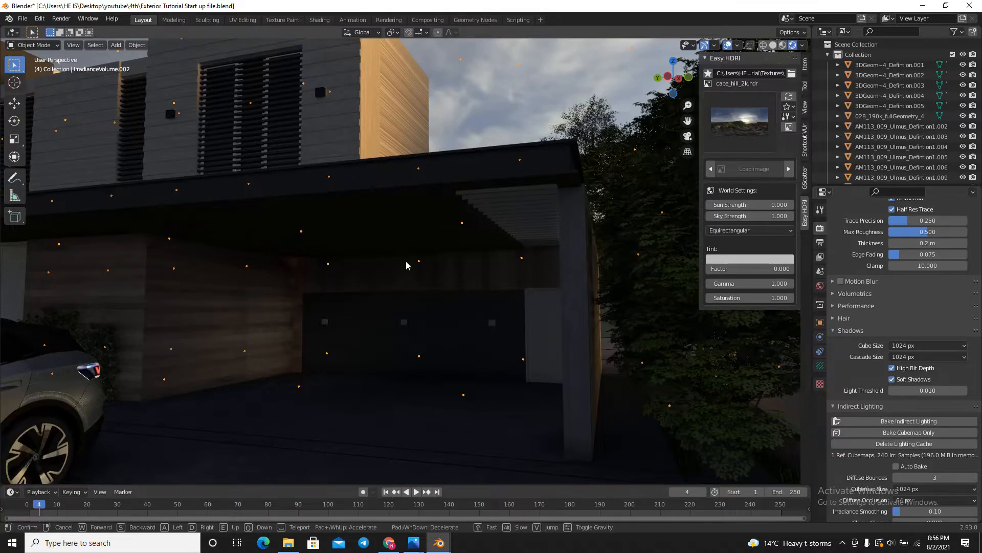
key("w")
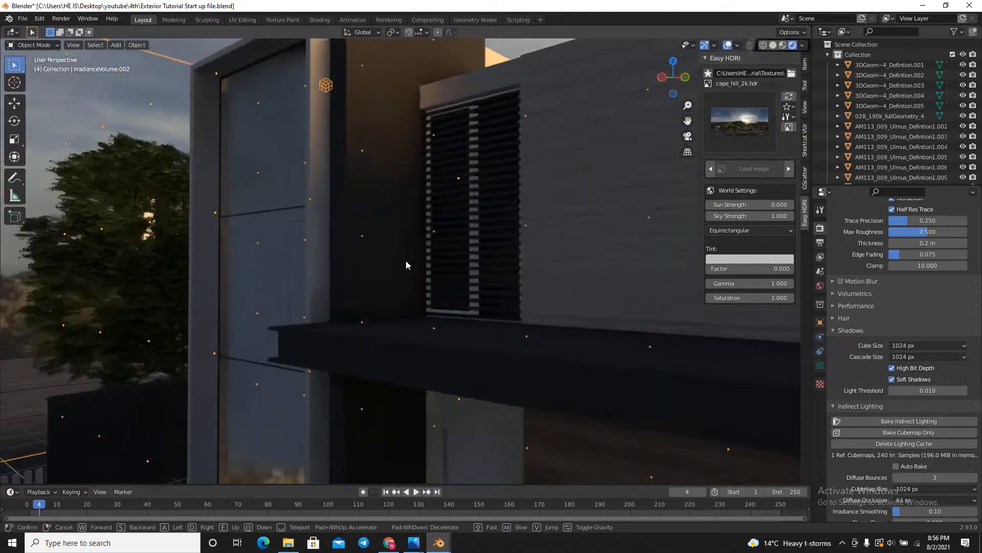
left_click(406, 261)
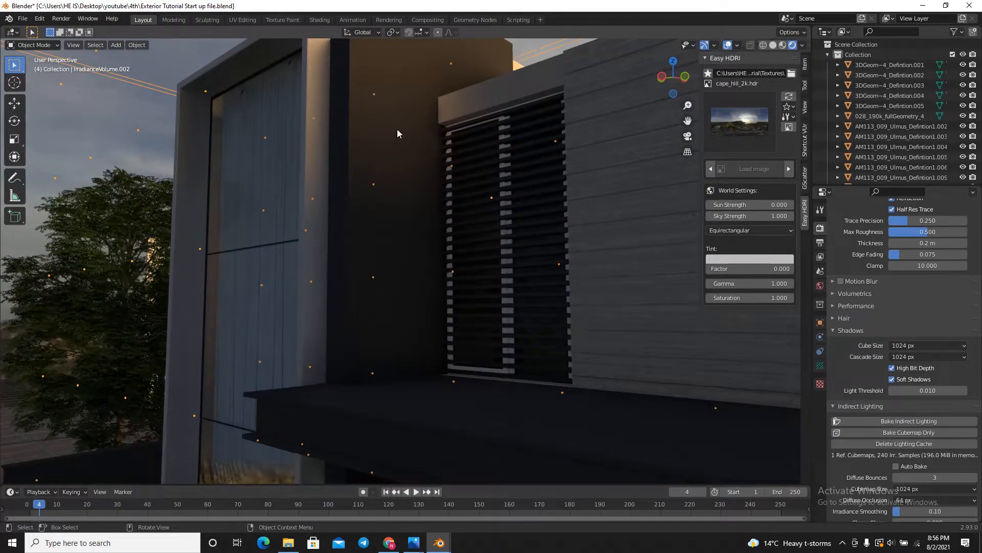
Examine the baked lighting on the louvred upper facade, the front door and the entrance path
key("shift+grave")
key("s")
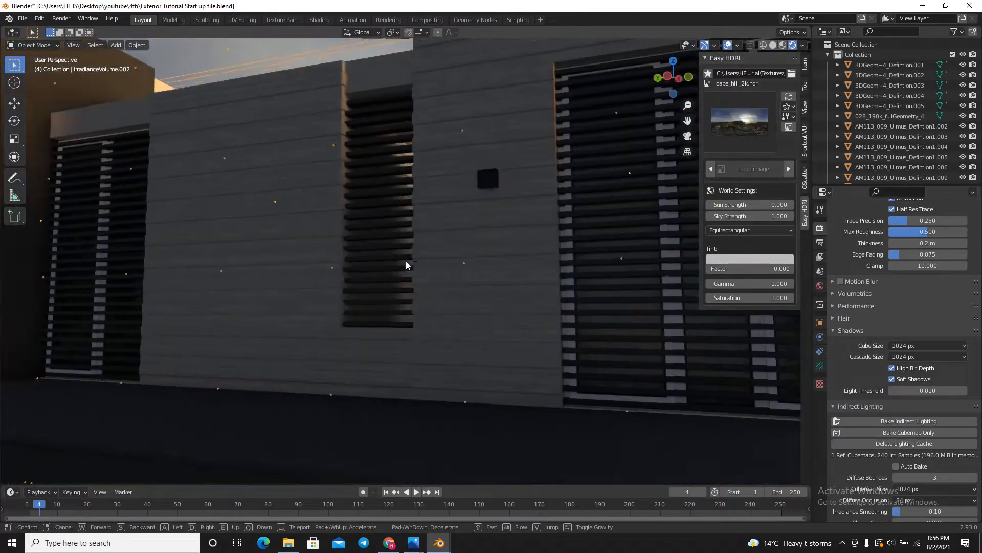
key("w")
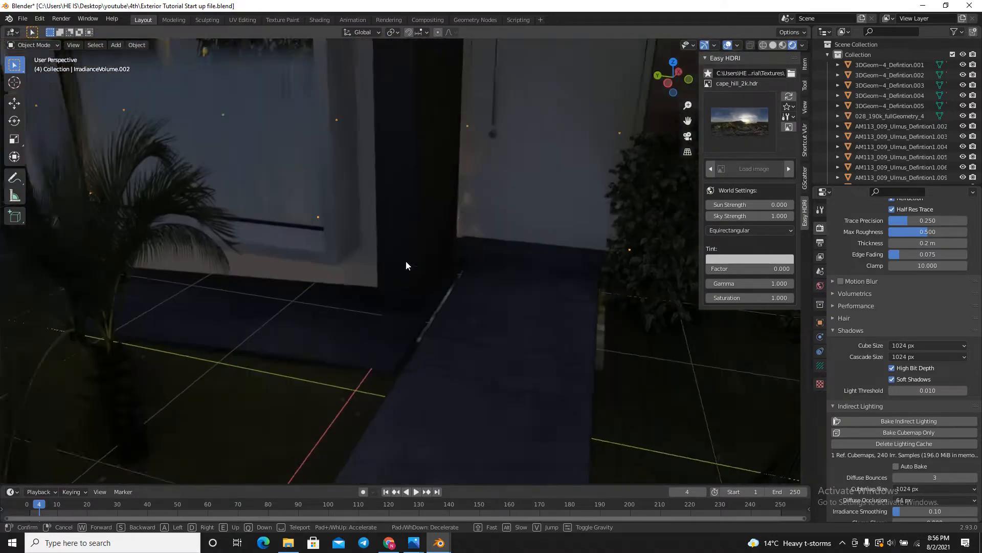
left_click(407, 262)
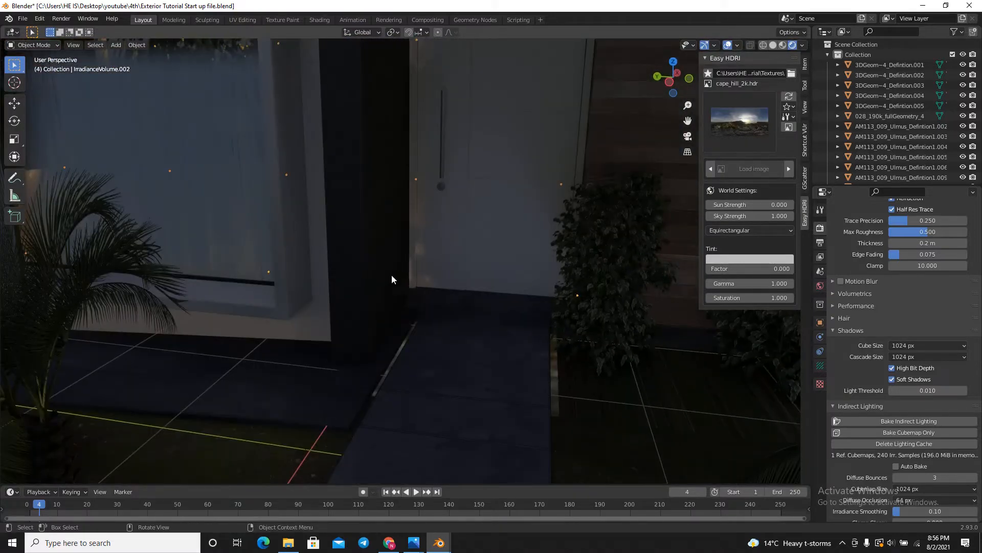
key("shift+grave")
key("d")
key("s")
key("w")
left_click(407, 261)
Examine where the sun sits in the HDRI sky and how its light falls on the houses and driveway
key("shift+grave")
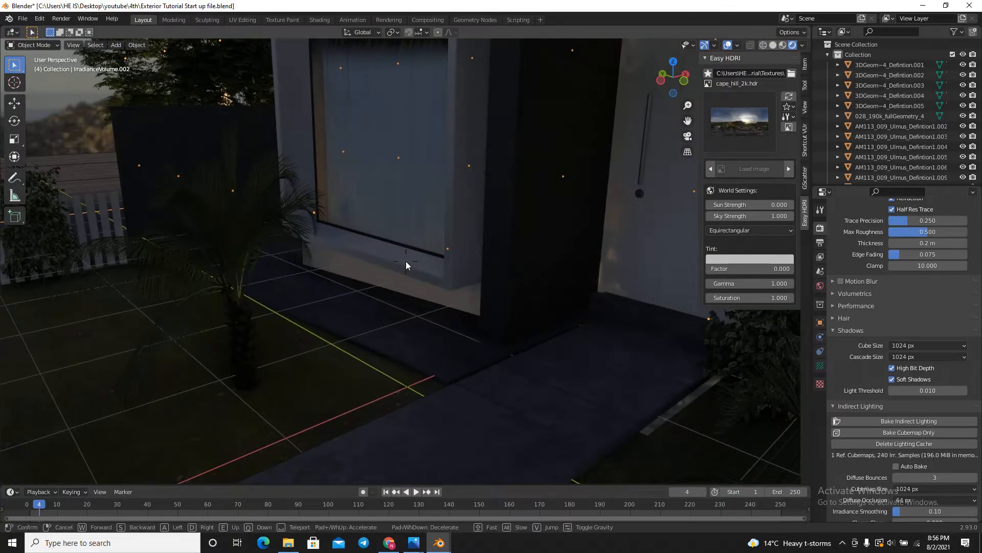
key("e")
key("s")
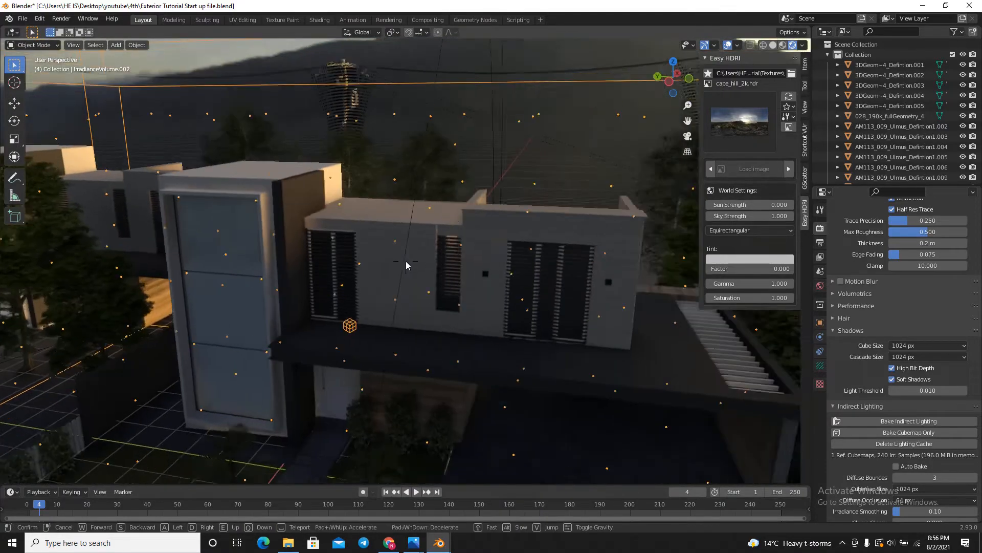
key("e")
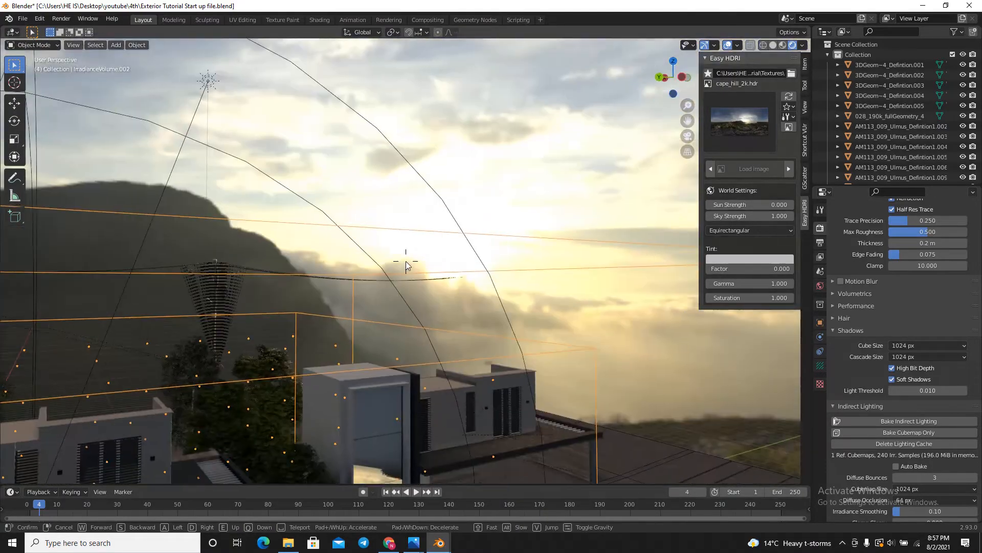
left_click(406, 261)
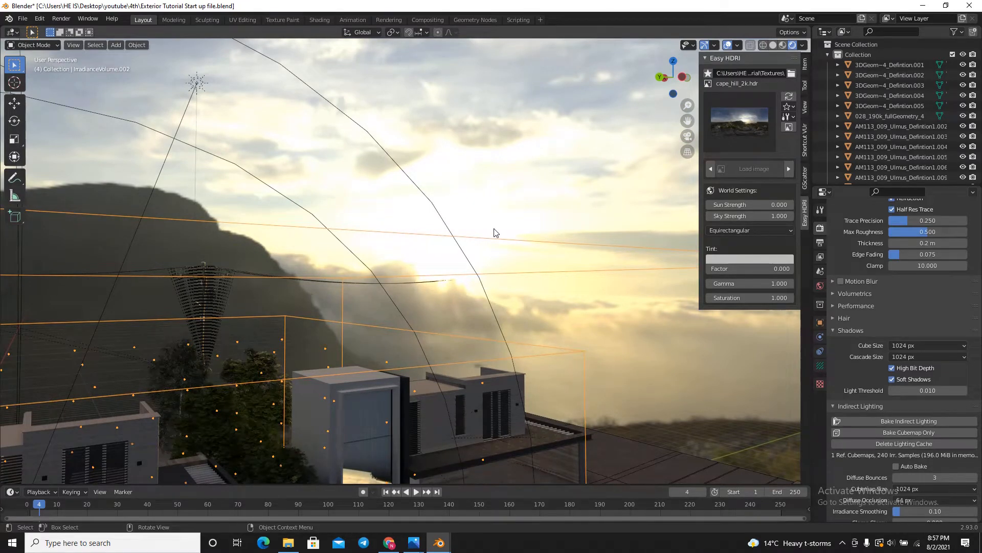
key("shift+grave")
left_click(406, 261)
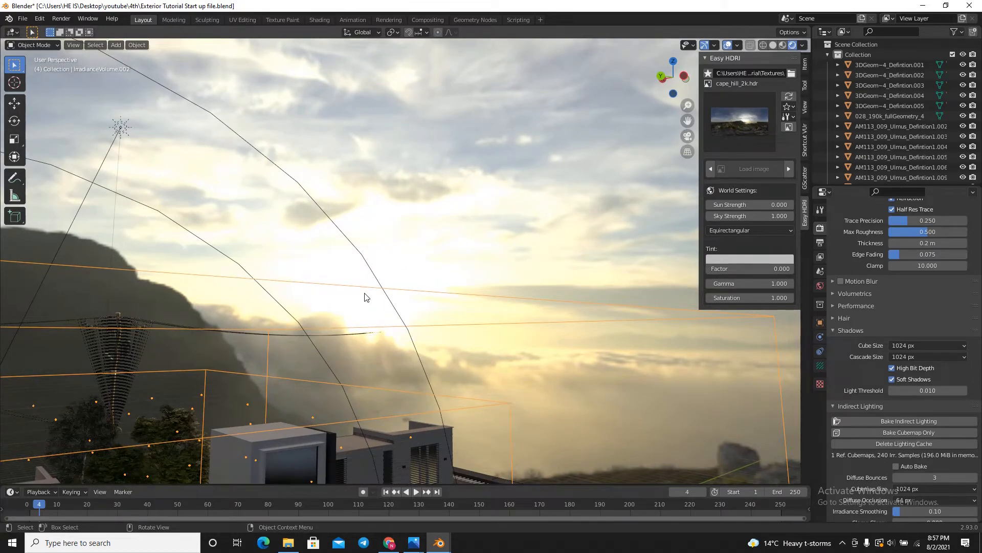
key("shift+grave")
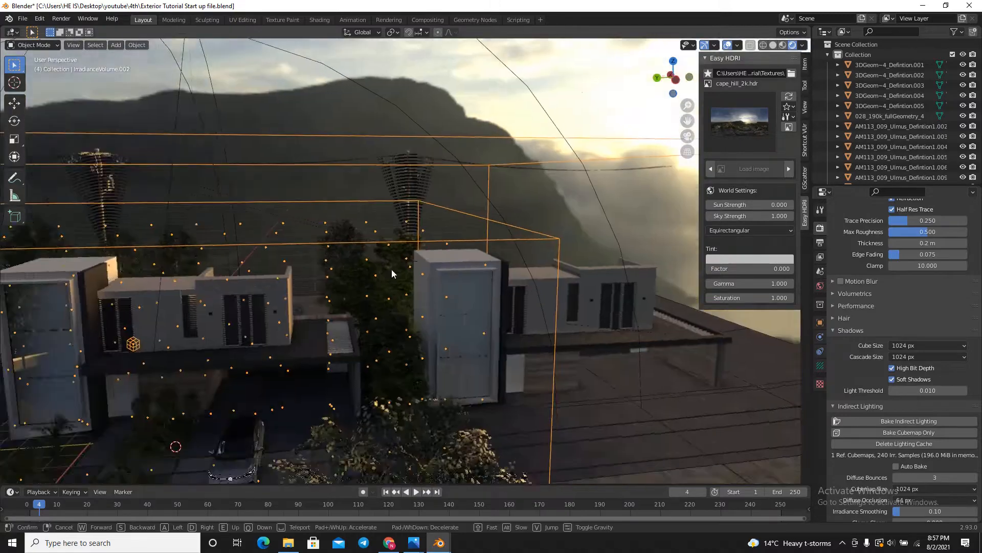
key("w")
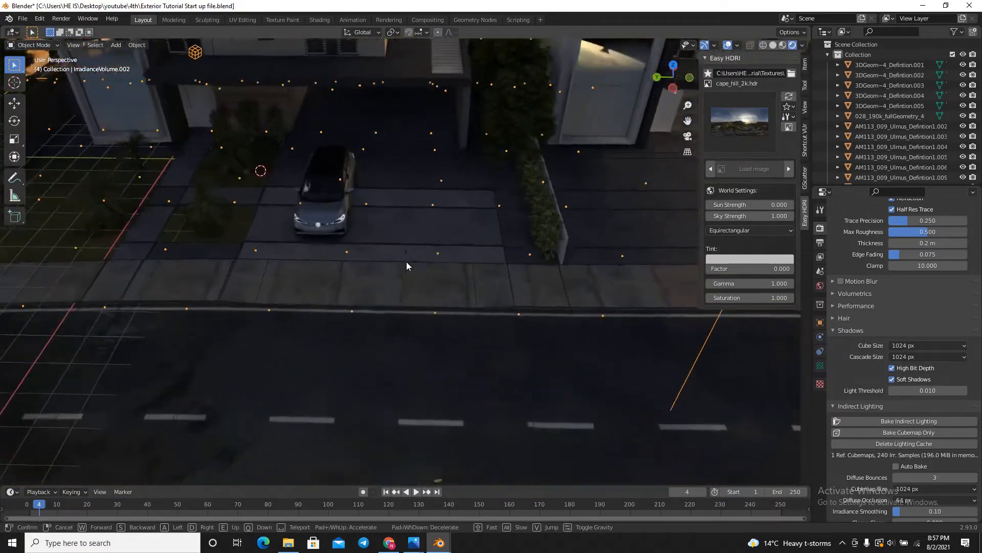
key("s")
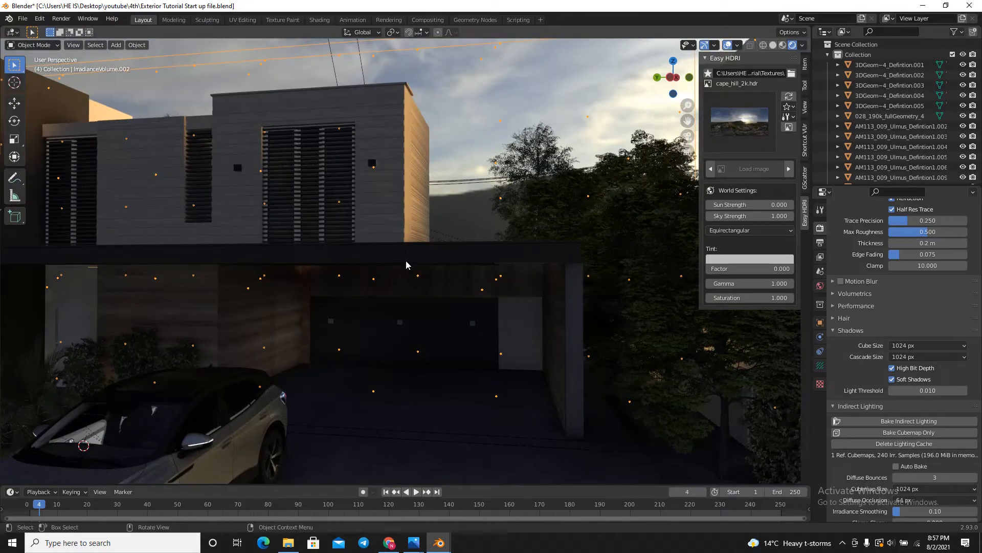
left_click(406, 260)
Switch the sky to pond_bridge_night_2k.hdr and bake the indirect lighting for it
left_click(739, 121)
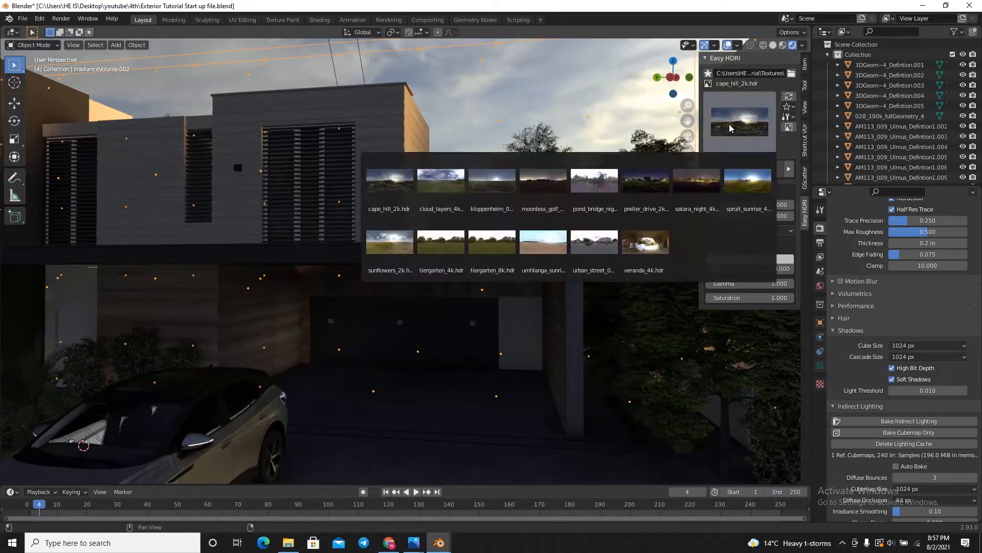
left_click(579, 197)
key("shift+grave")
key("s")
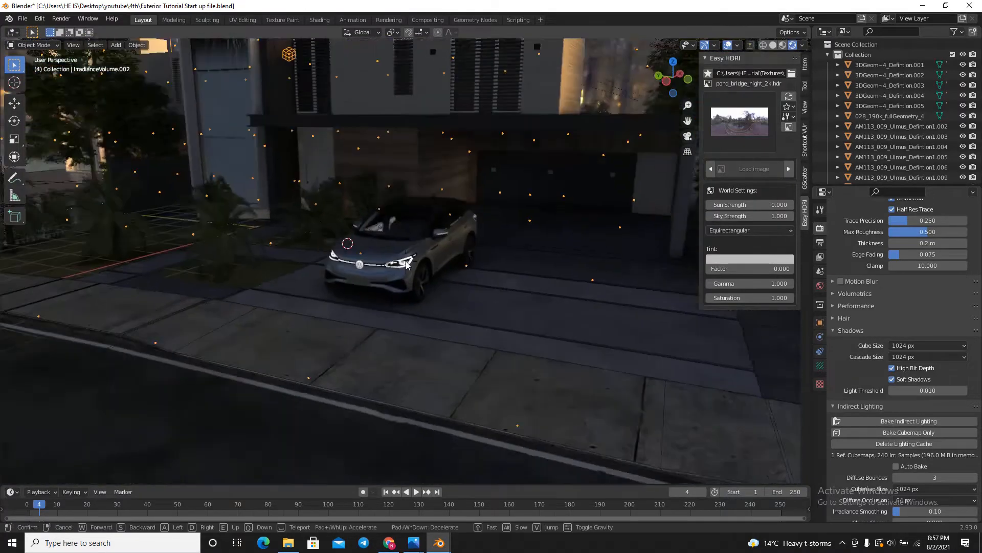
left_click(407, 261)
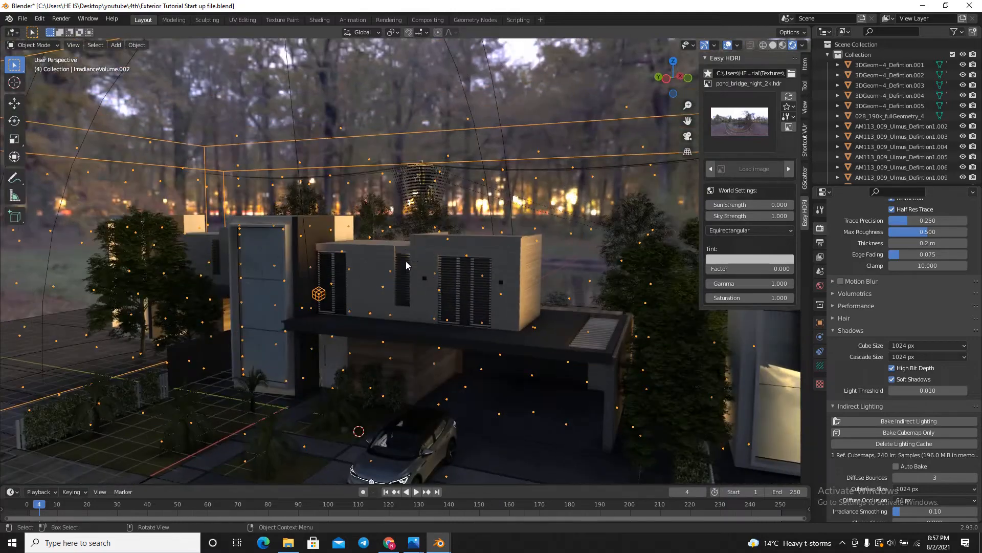
left_click(873, 420)
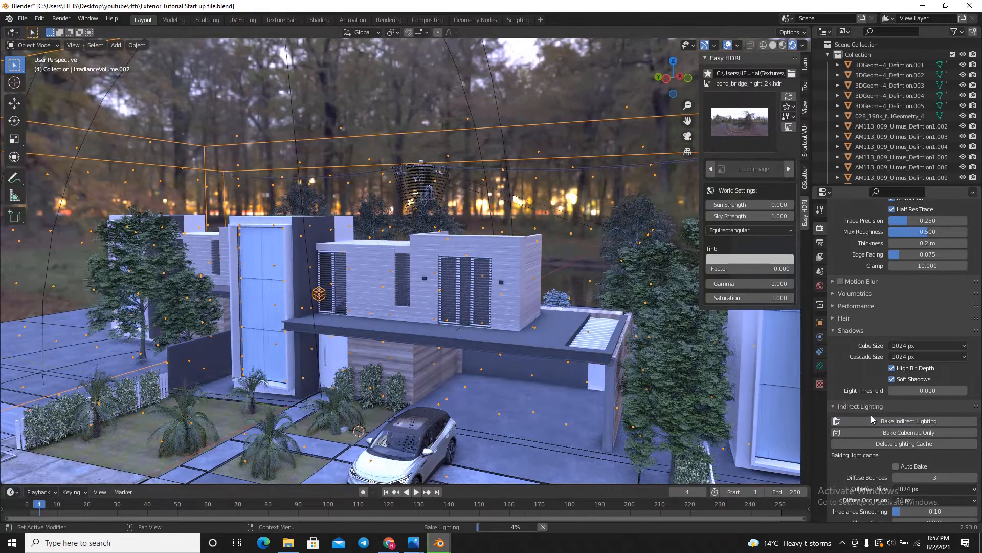
Examine the baked pond_bridge_night_2k.hdr lighting on the house facades, the carport, the car and the neighbouring buildings
key("shift+grave")
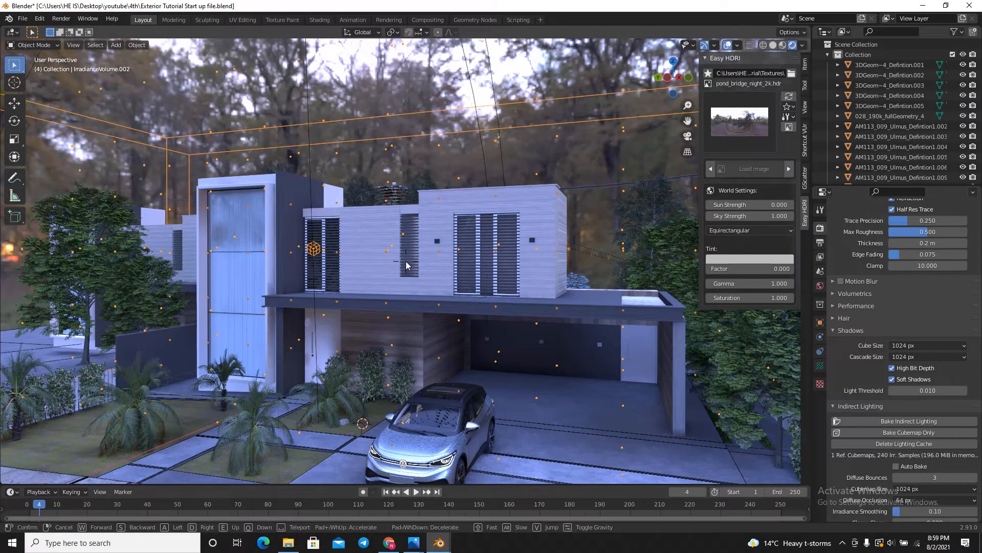
key("a")
key("s")
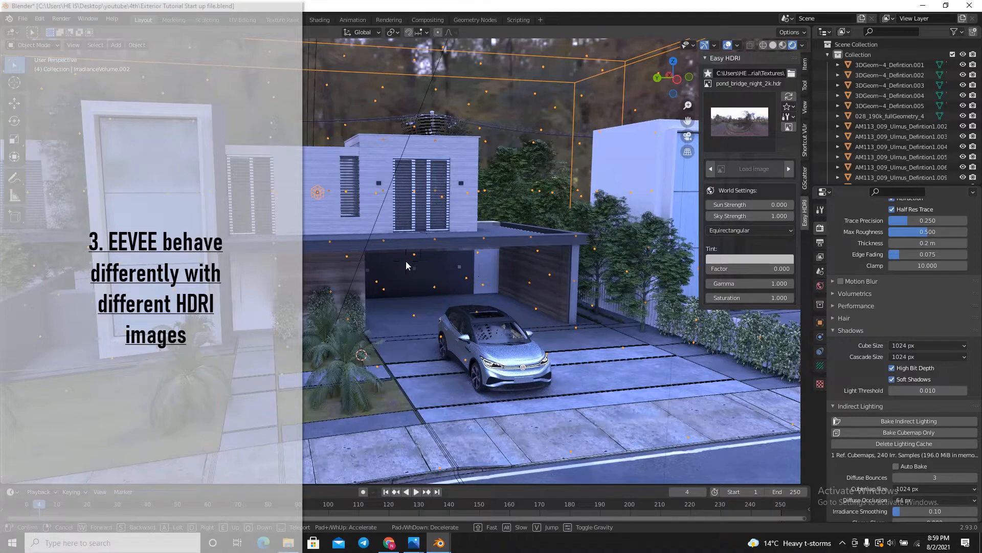
key("w")
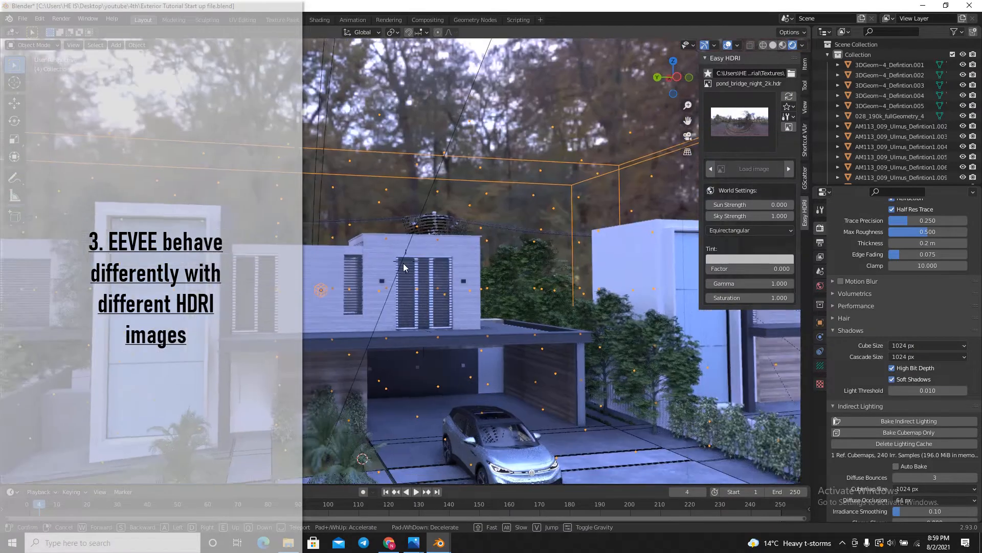
key("d")
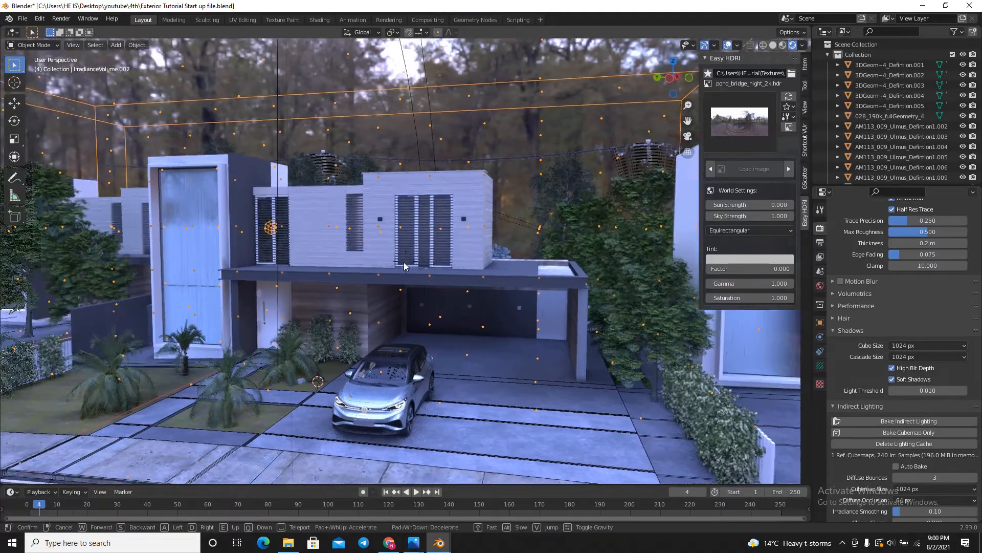
key("a")
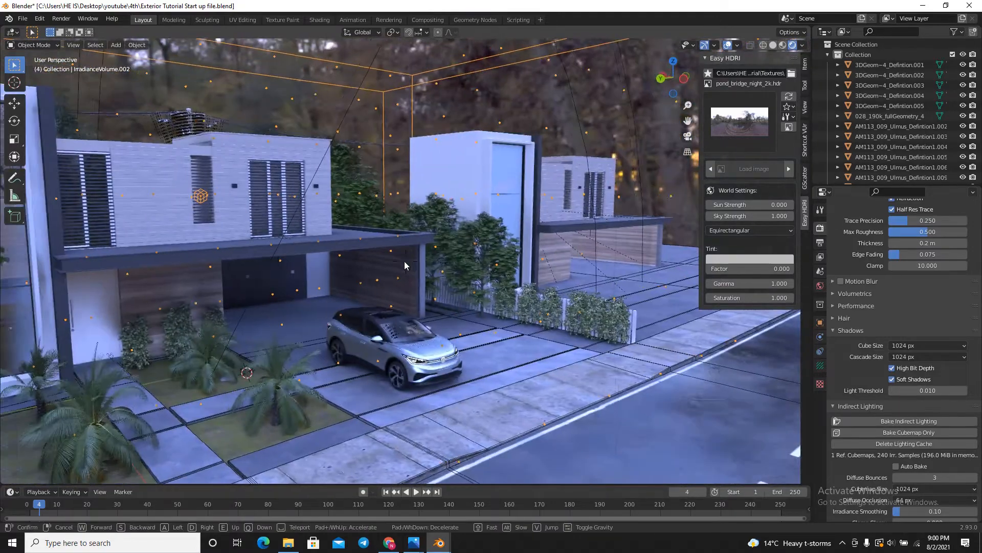
key("d")
left_click(404, 262)
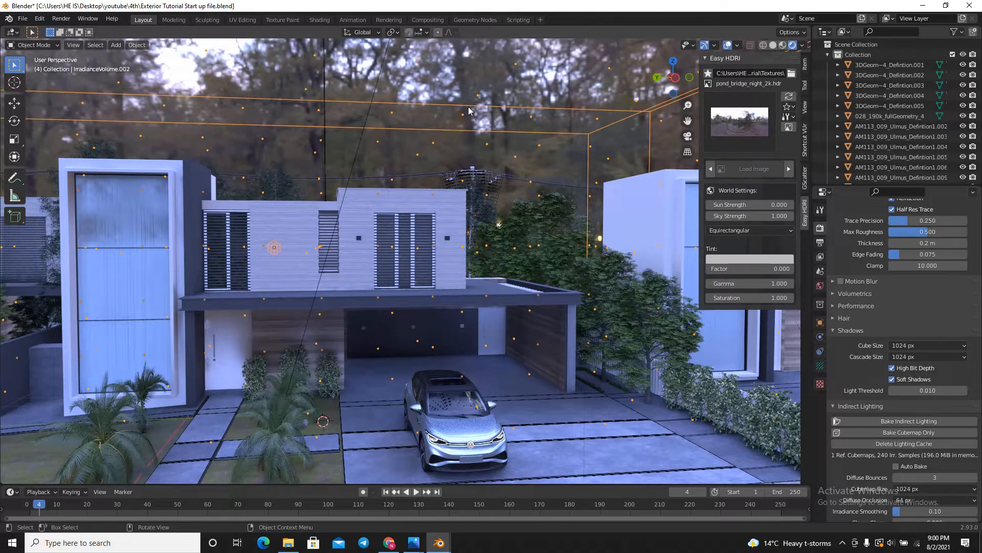
Set the intensity of the selected irradiance volume to 0.75
left_click(820, 366)
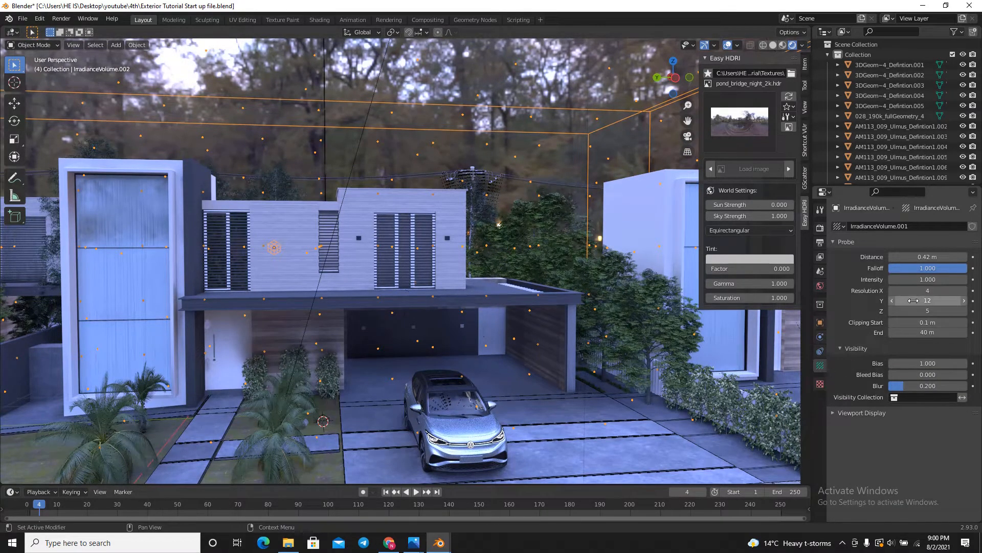
left_click(926, 281)
type("1.0")
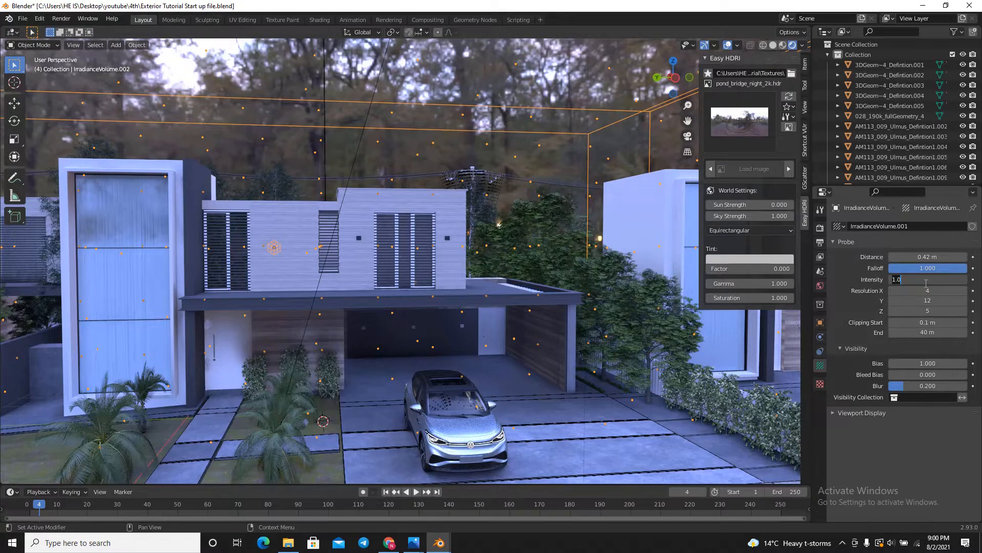
key("BackSpace")
type(".75")
key("Return")
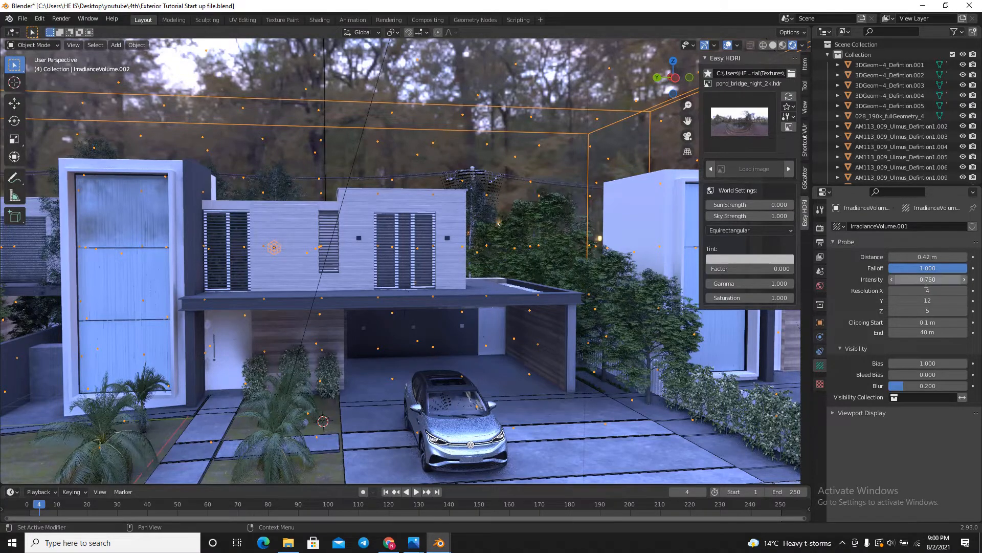
Rebake the indirect lighting with the irradiance volume at 0.75 intensity
key("shift+grave")
key("w")
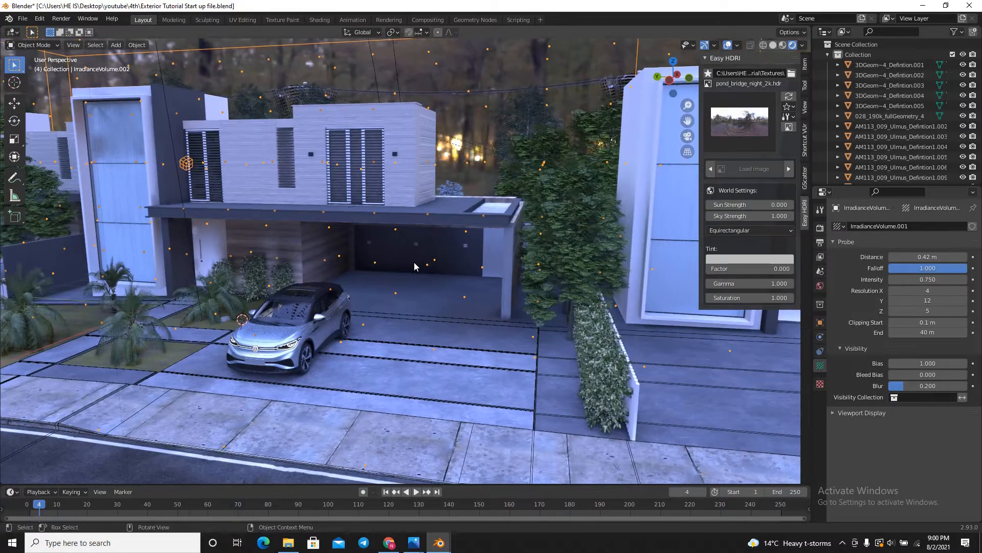
left_click(413, 262)
left_click(820, 229)
scroll(879, 404, "down", 6)
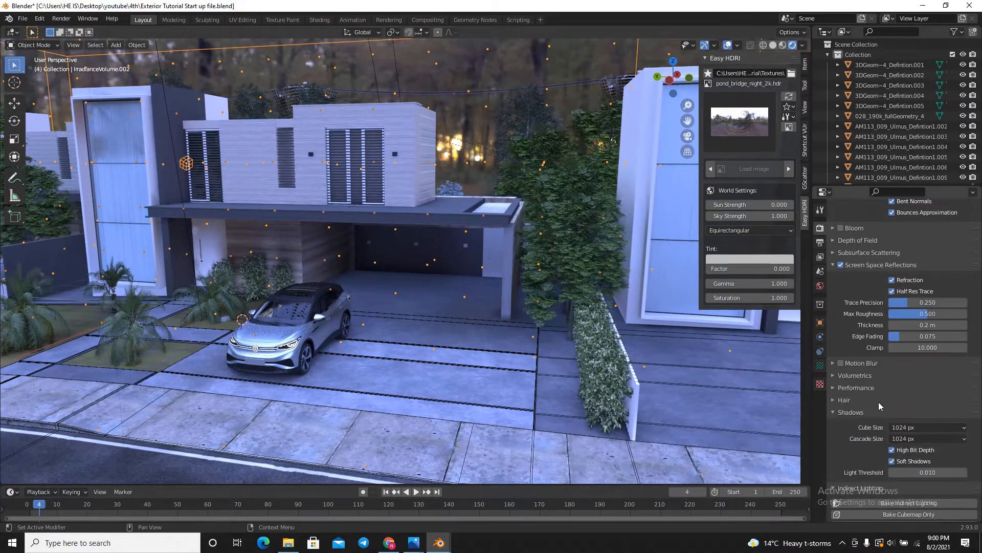
left_click(900, 503)
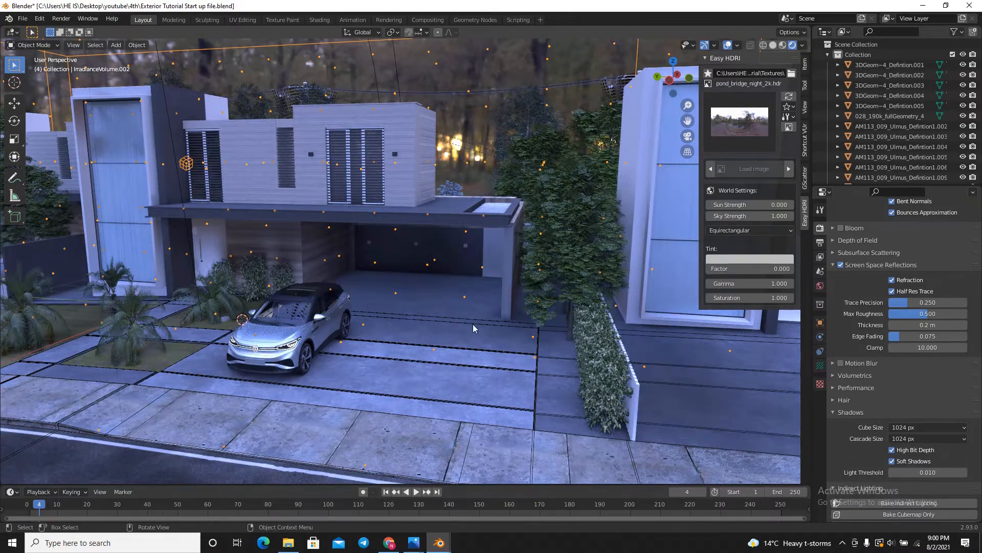
Check the rebaked facade from the street, and set the irradiance volume's intensity to 0.5
scroll(471, 326, "down", 5)
scroll(392, 303, "up", 5)
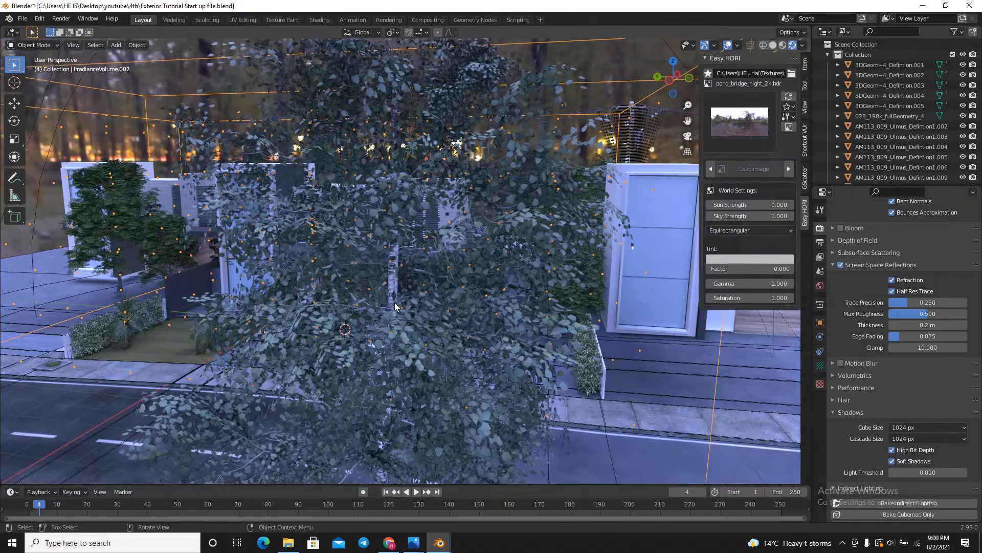
left_click(821, 365)
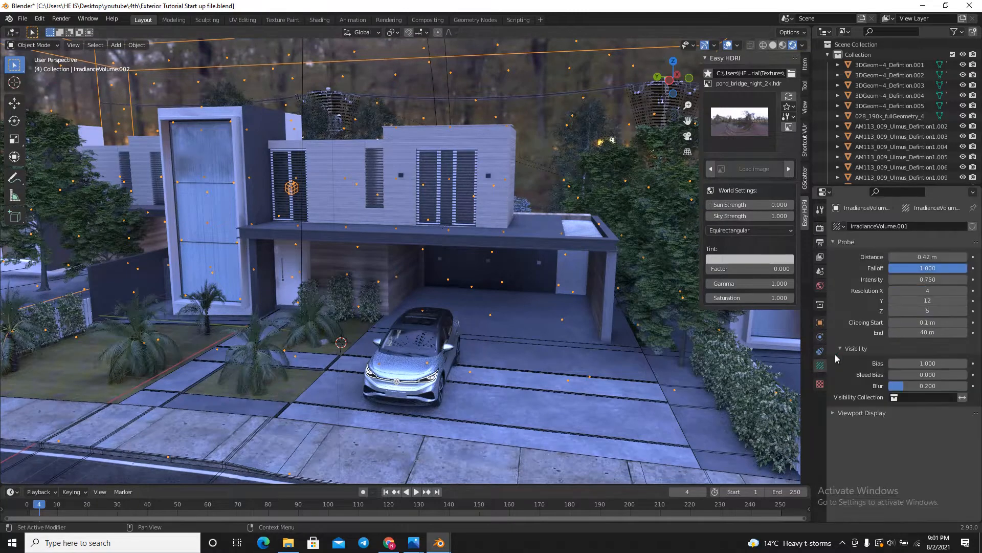
left_click(923, 280)
key("BackSpace")
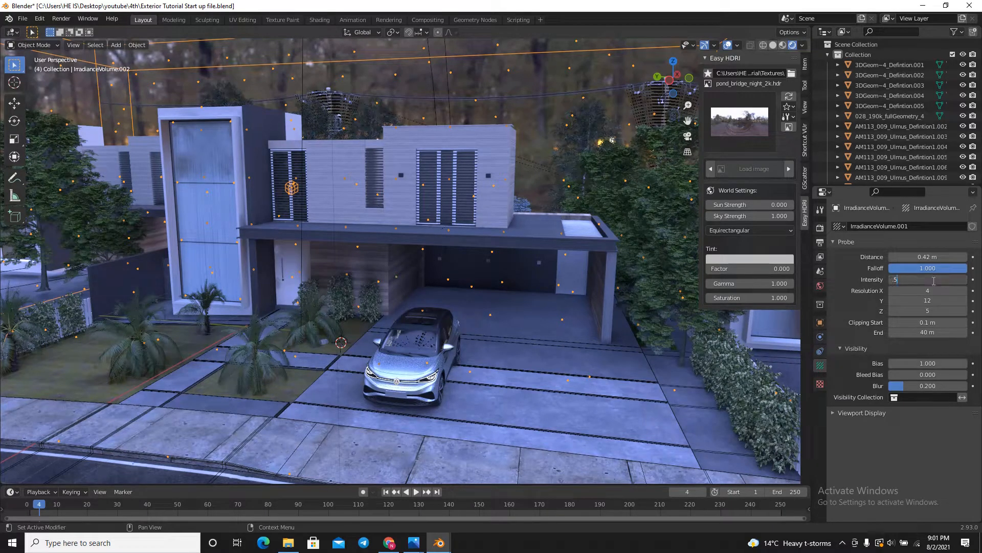
type(".5")
key("Return")
Bake the indirect lighting again with the irradiance volume at 0.5 intensity and check the house front
left_click(820, 227)
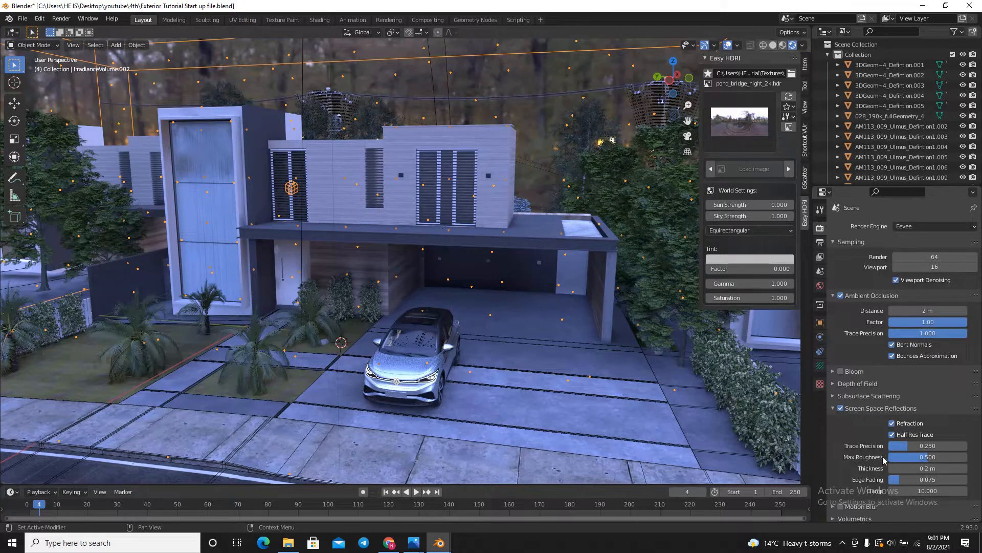
scroll(883, 458, "down", 8)
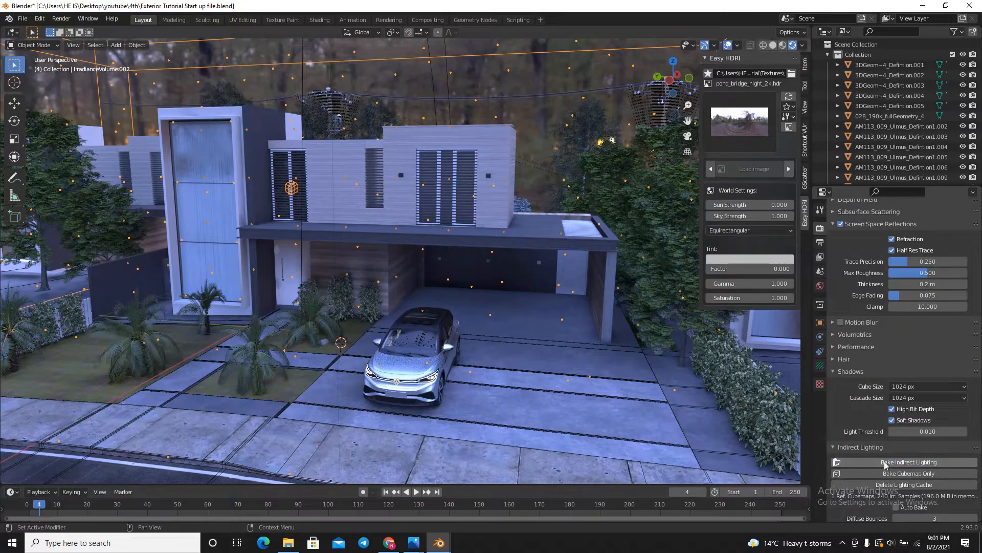
left_click(885, 462)
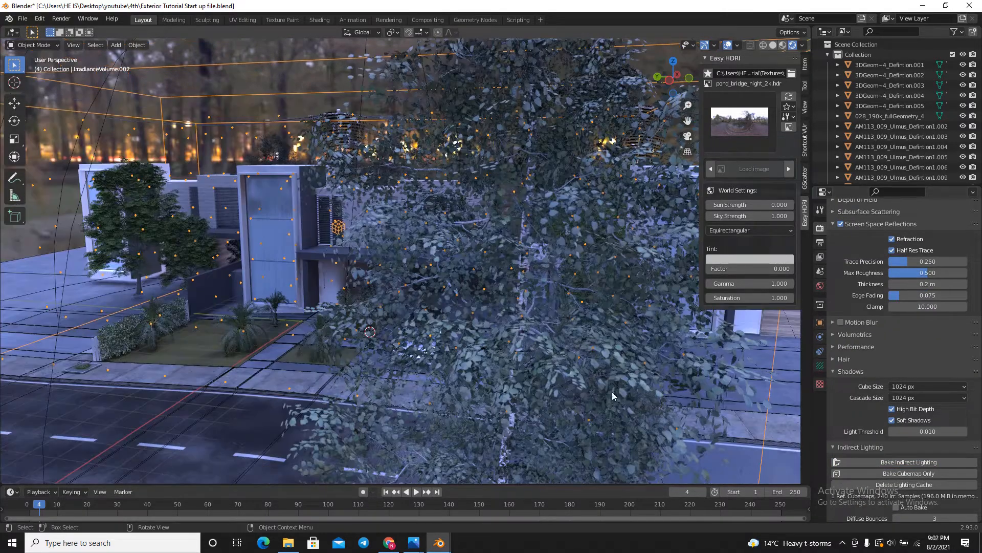
scroll(361, 317, "up", 3)
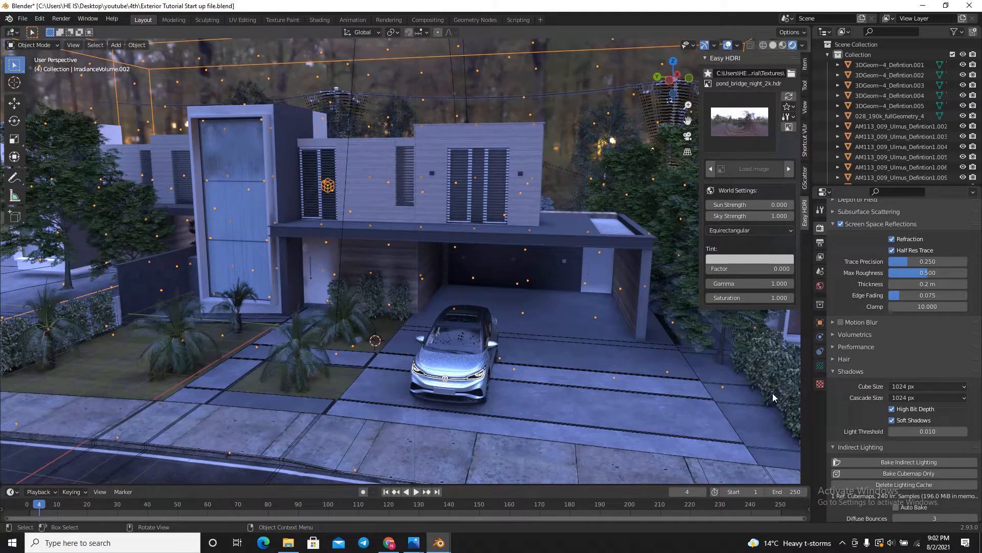
Set the irradiance volume's intensity to 0.7
left_click(820, 365)
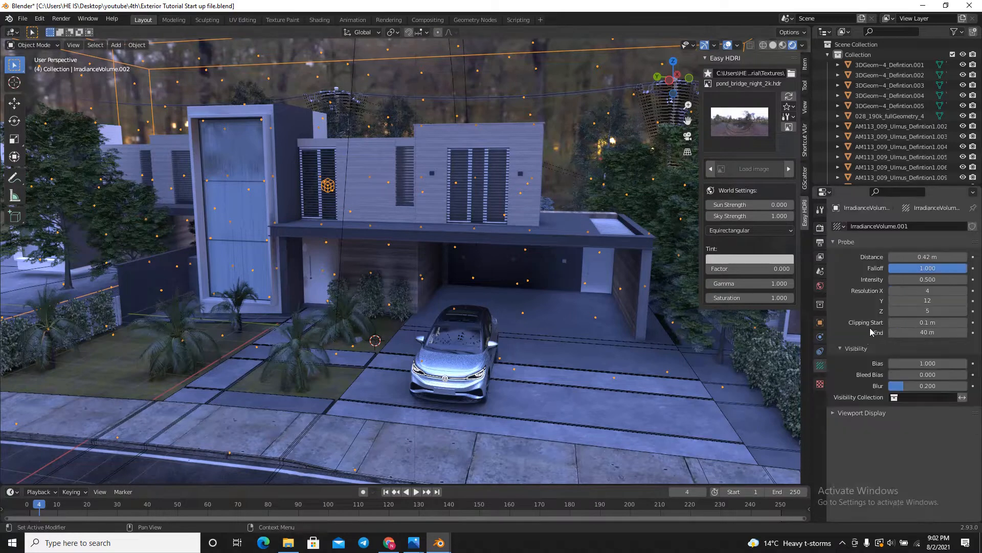
left_click(911, 280)
type("0.5")
key("BackSpace")
key("BackSpace")
key("BackSpace")
type(".7")
key("Return")
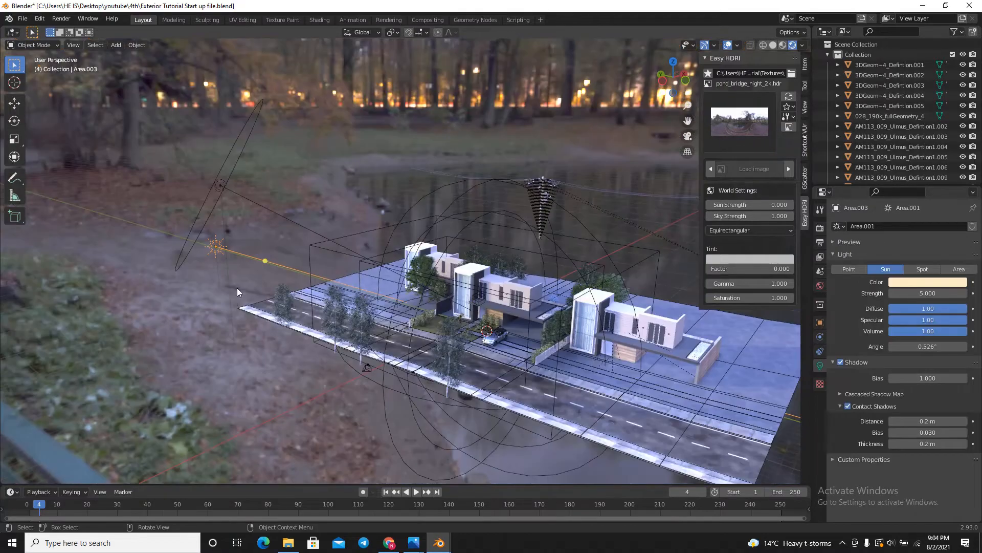
Examine where the sun and the disk area light stand relative to the houses and how their light falls on the facades
middle_click_drag(237, 288, 249, 262)
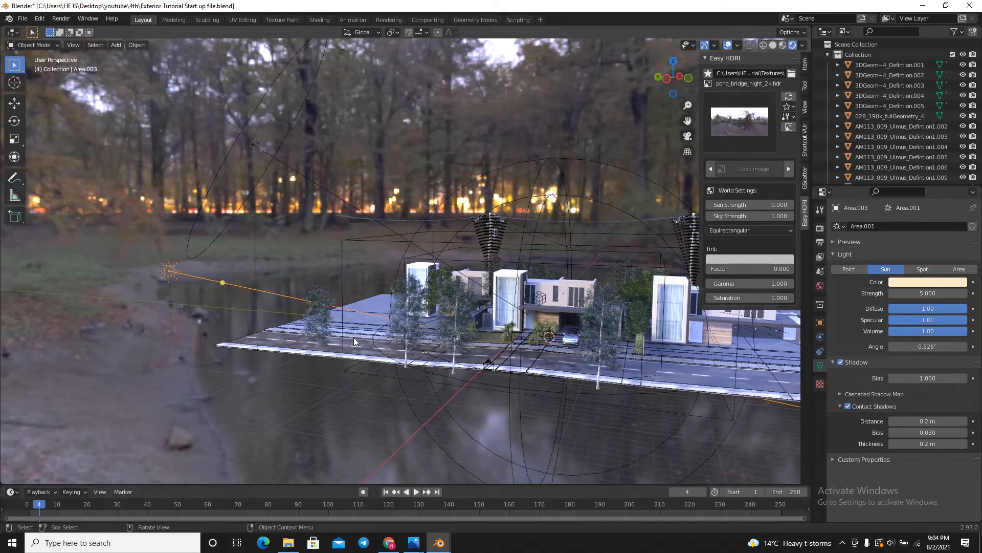
middle_click_drag(353, 336, 266, 201)
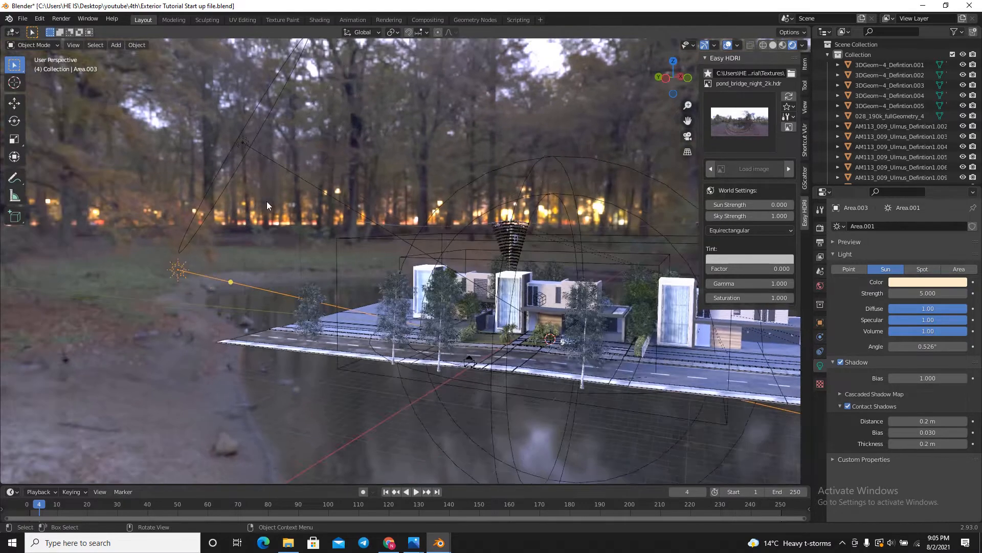
left_click(243, 138)
middle_click_drag(394, 247, 521, 292)
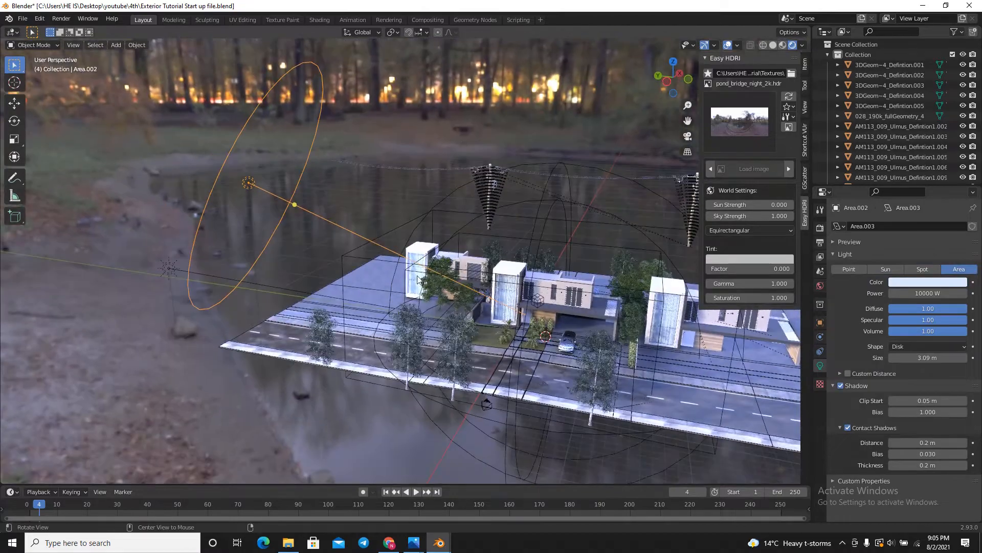
scroll(516, 307, "up", 6)
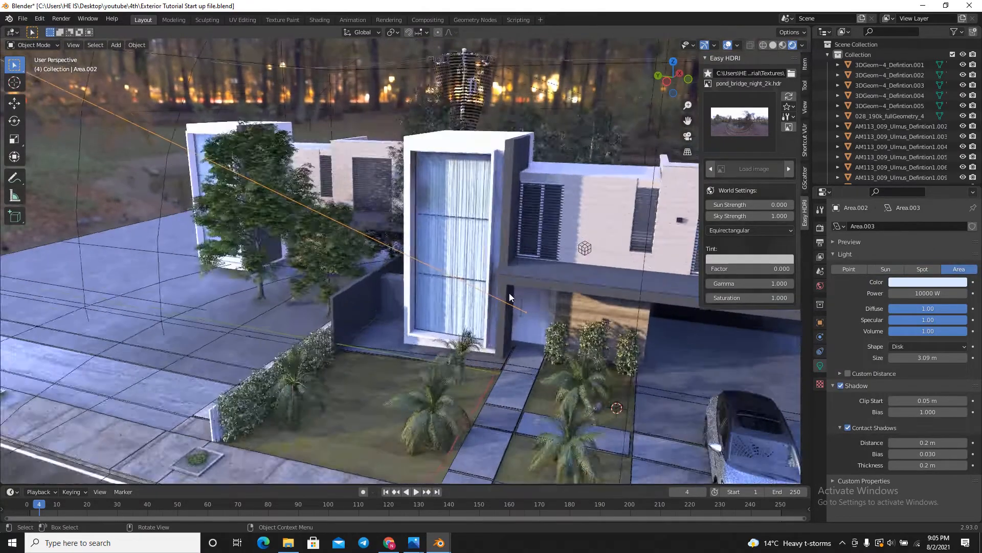
scroll(499, 299, "down", 6)
scroll(497, 296, "up", 6)
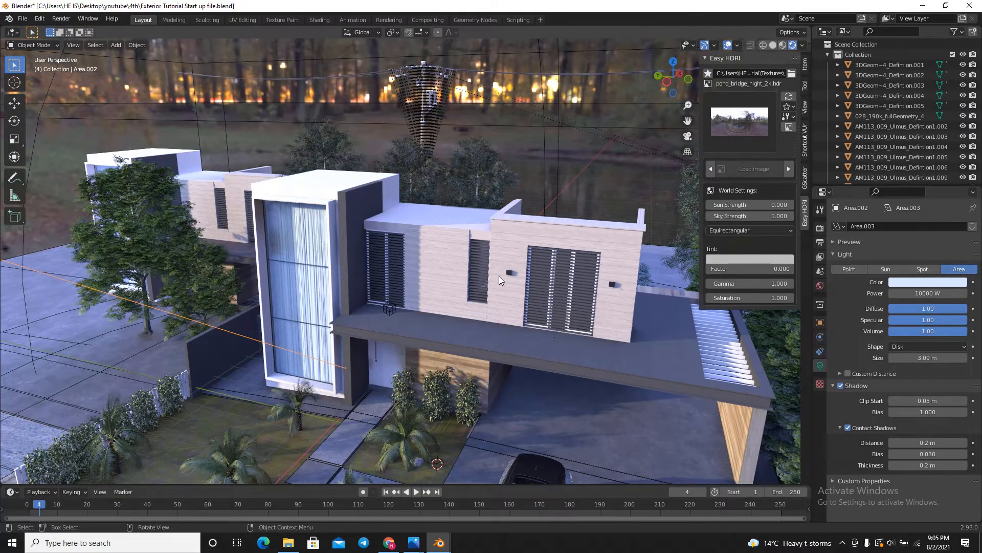
scroll(532, 280, "down", 8)
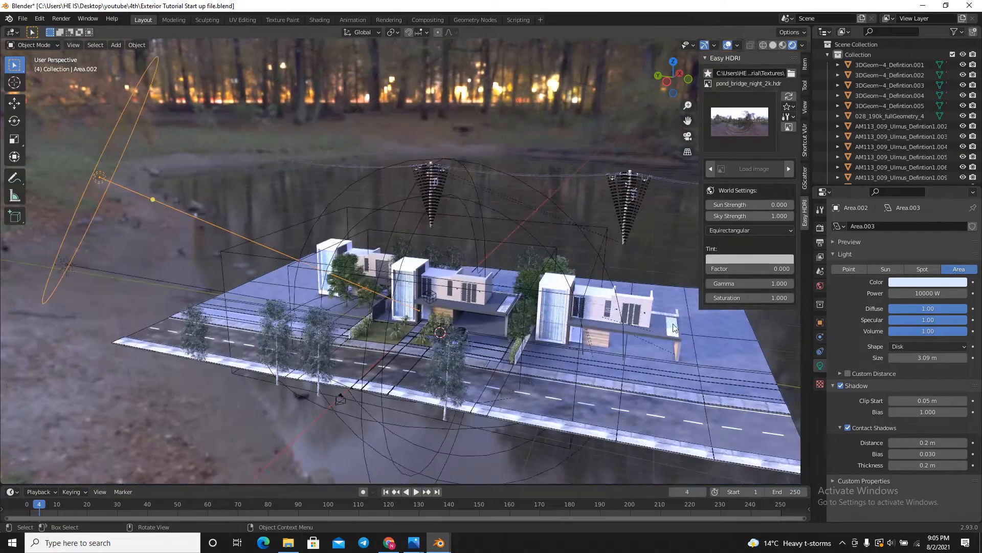
scroll(467, 318, "up", 8)
scroll(421, 326, "down", 8)
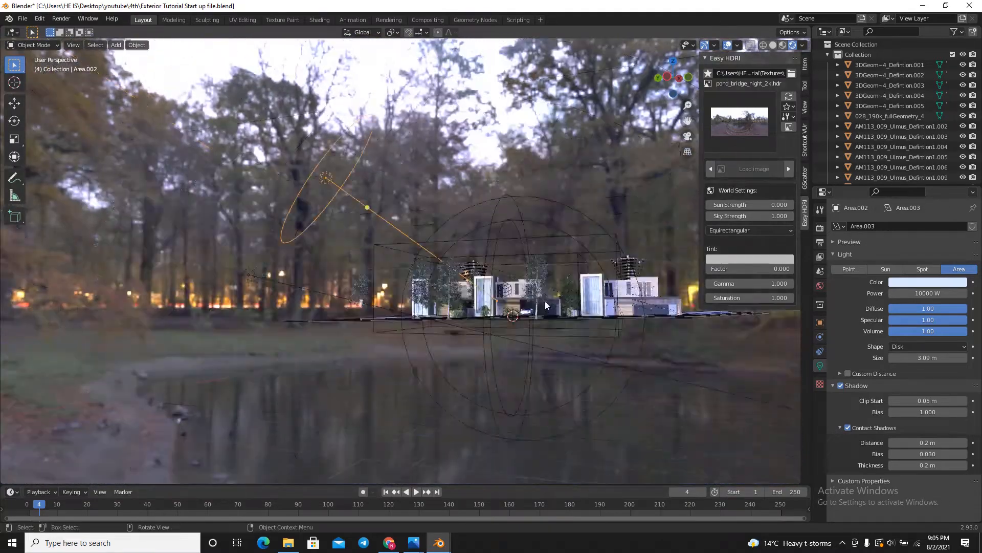
Set the power of the large disk area light to 5000 W
middle_click_drag(544, 301, 300, 284)
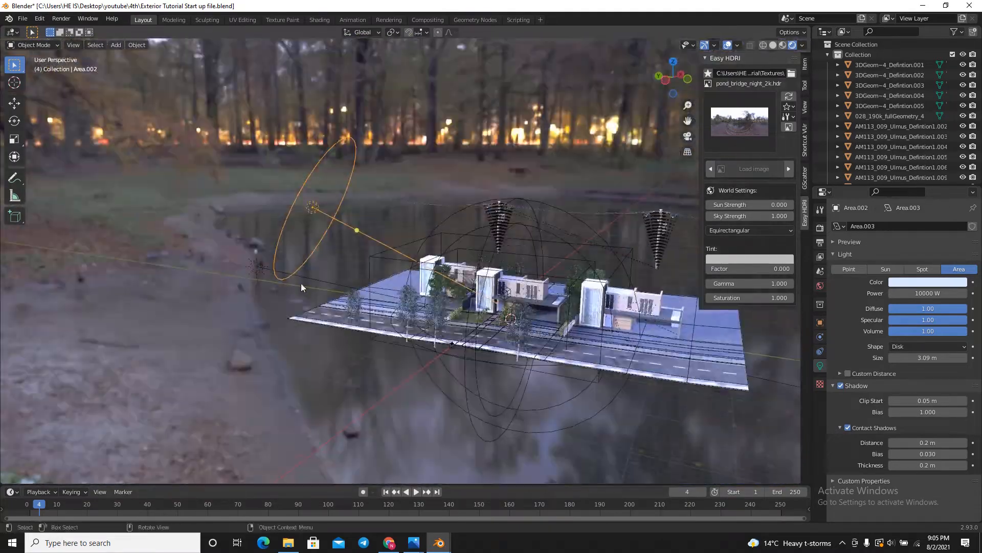
left_click(249, 266)
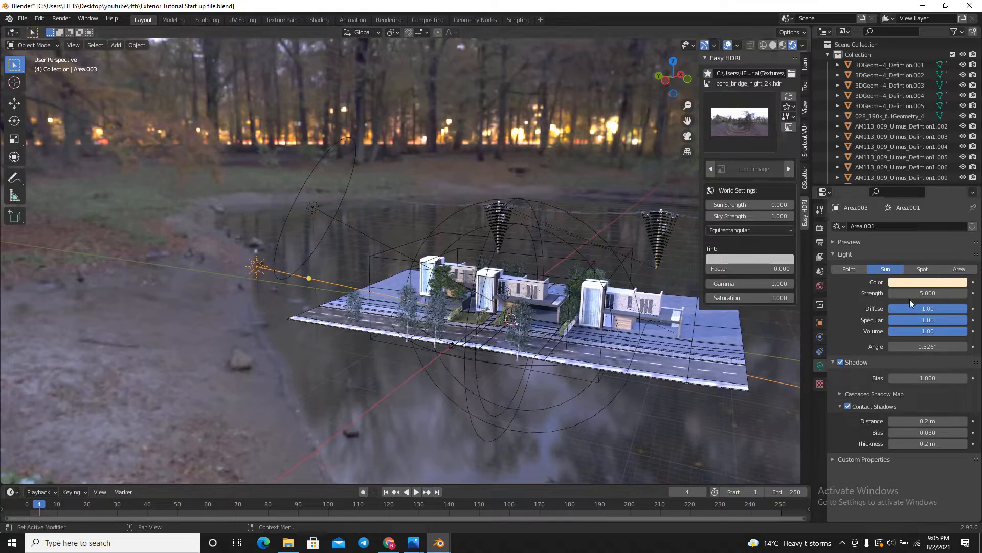
left_click(319, 208)
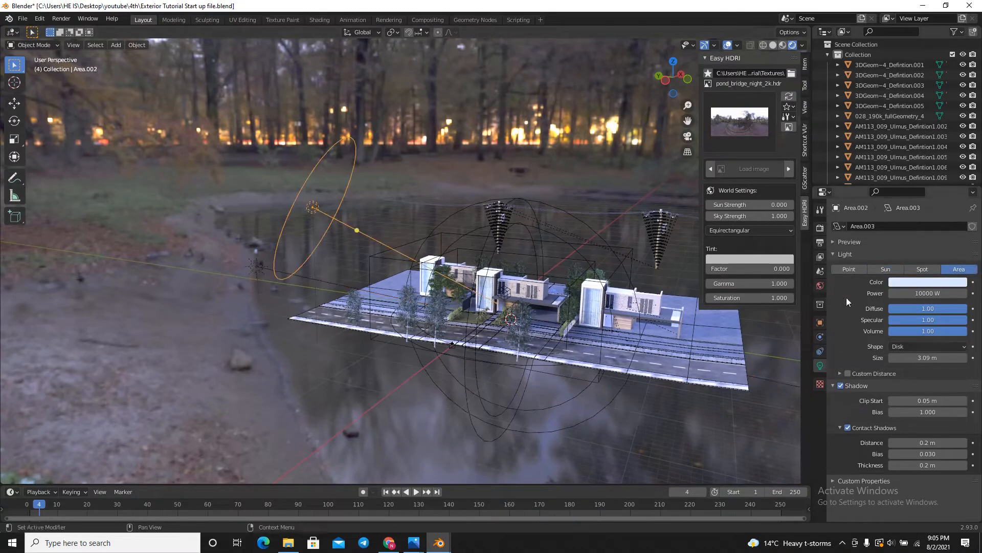
left_click(936, 294)
type("5000")
key("Return")
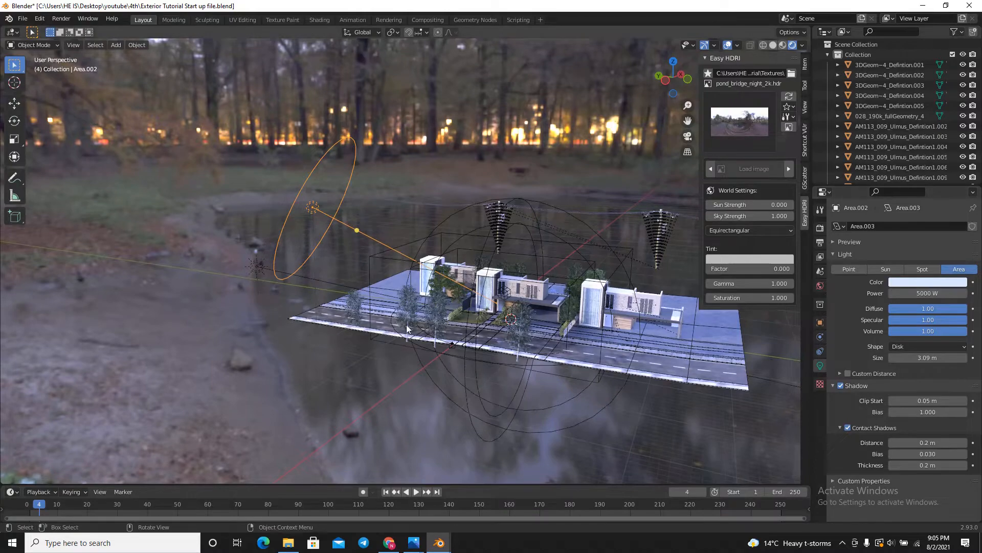
Select the sun light and set the HDRI world's sky strength to 0.75
scroll(256, 278, "up", 3)
left_click(256, 277)
scroll(587, 323, "up", 5)
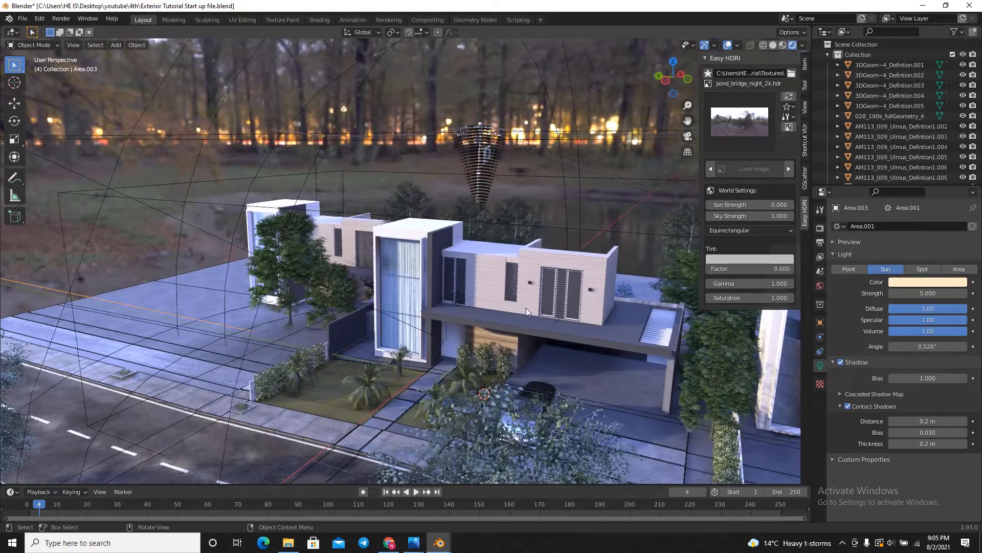
double_click(765, 216)
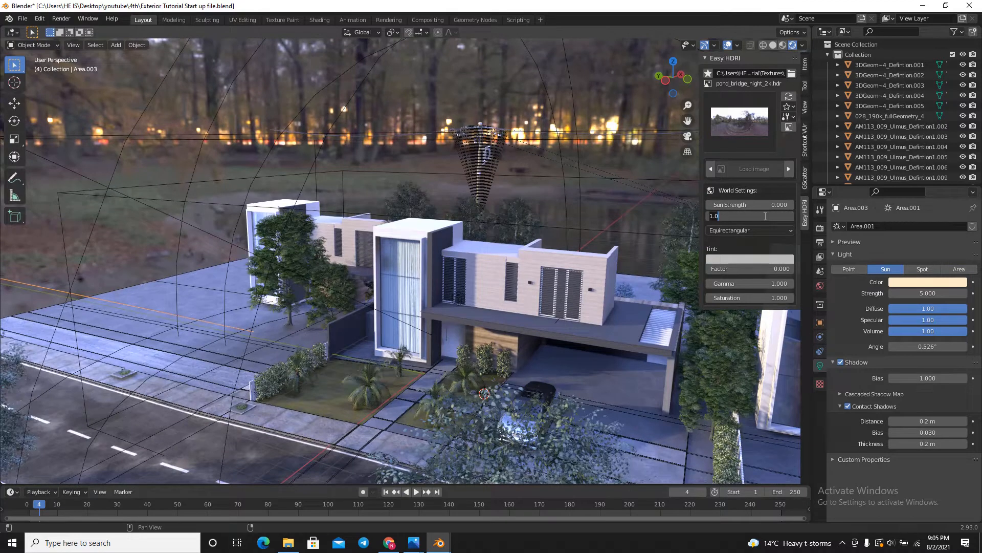
key("BackSpace")
key("Return")
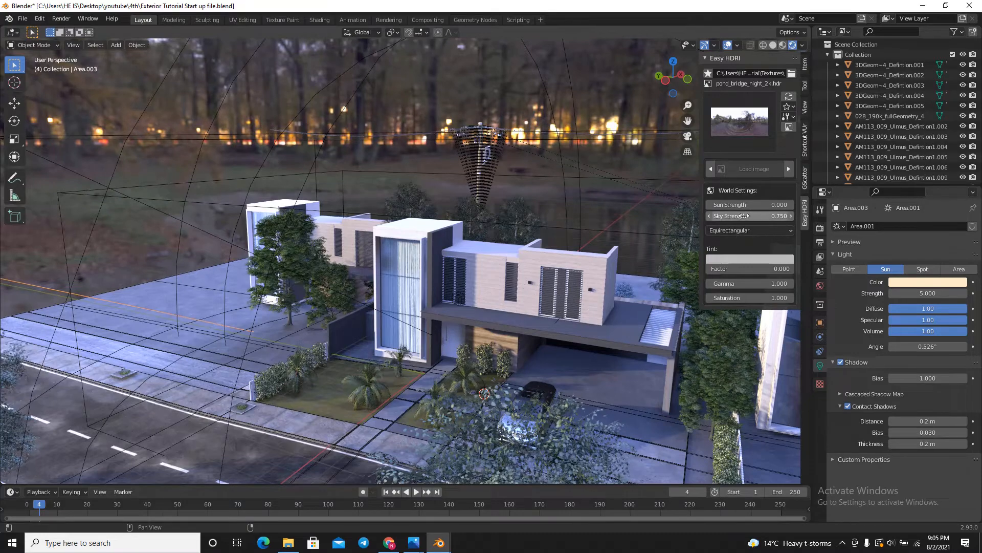
Select the sun light and bake the scene's indirect lighting for the current sky and lights
scroll(517, 285, "down", 6)
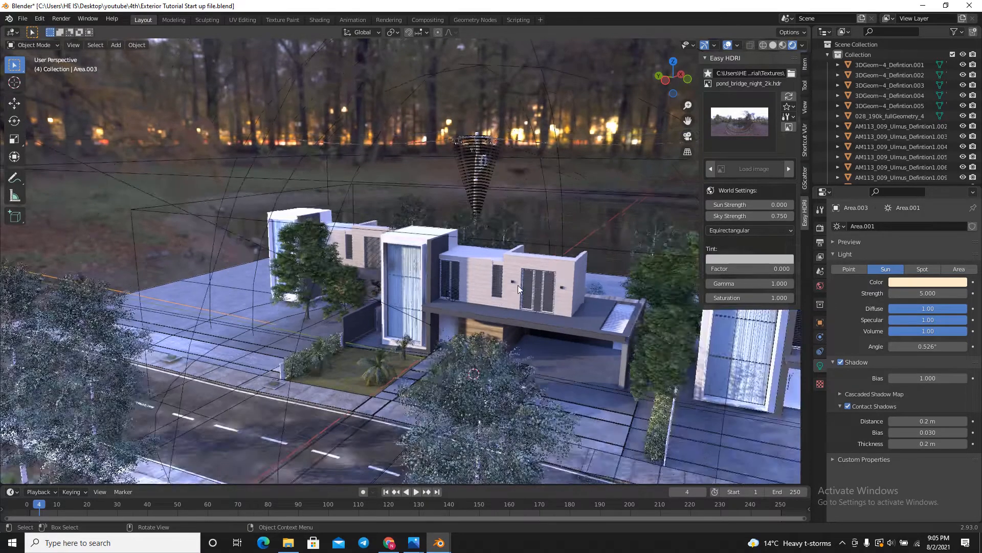
left_click(273, 197)
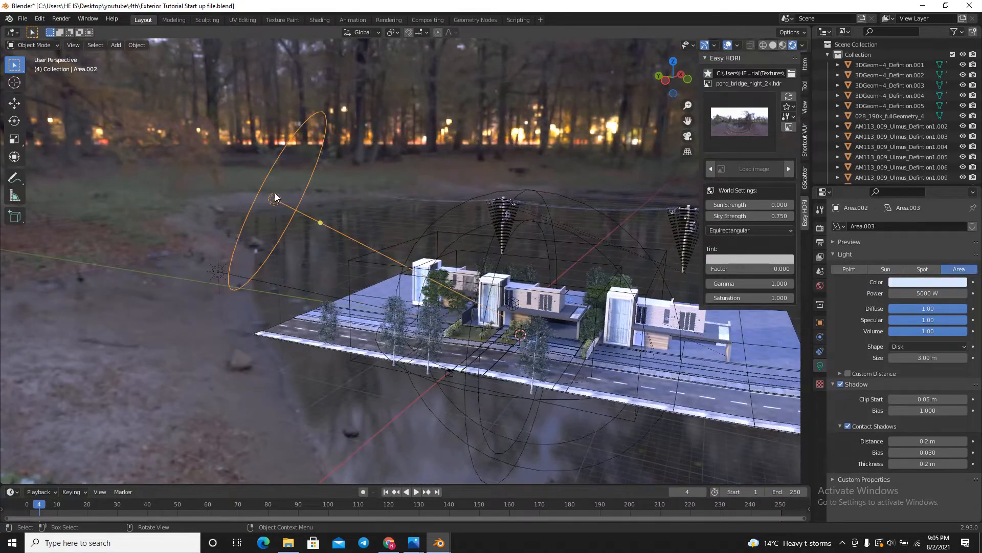
left_click(216, 273)
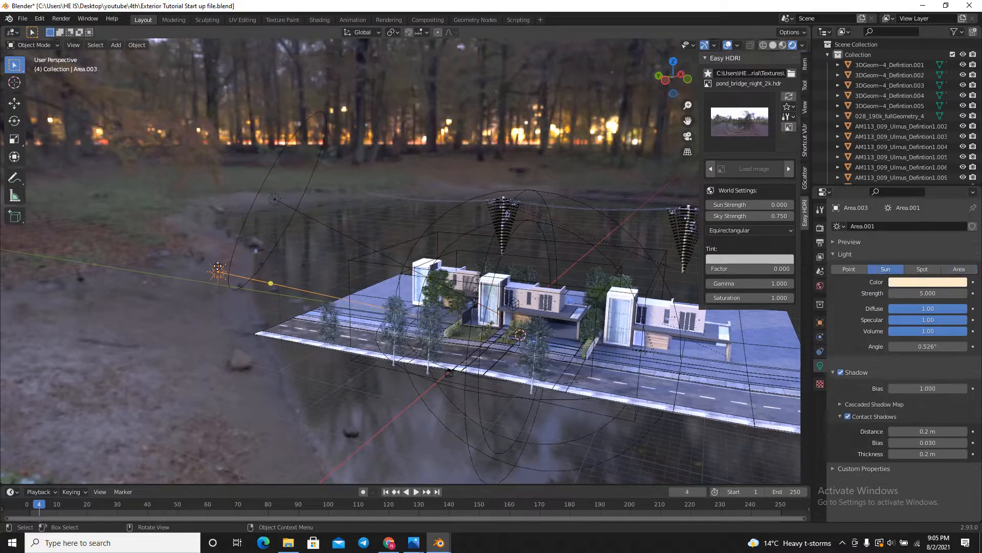
left_click(821, 227)
scroll(906, 357, "down", 10)
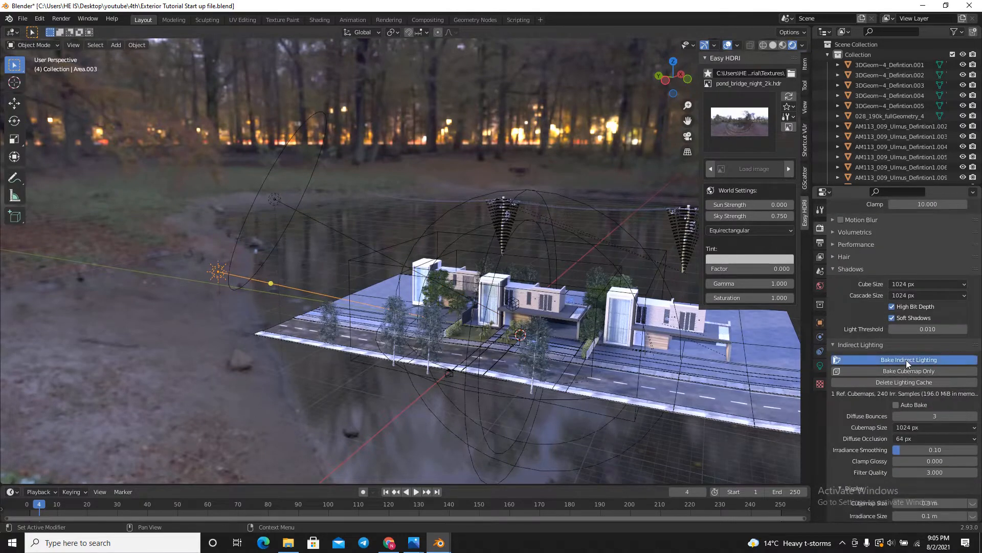
left_click(906, 359)
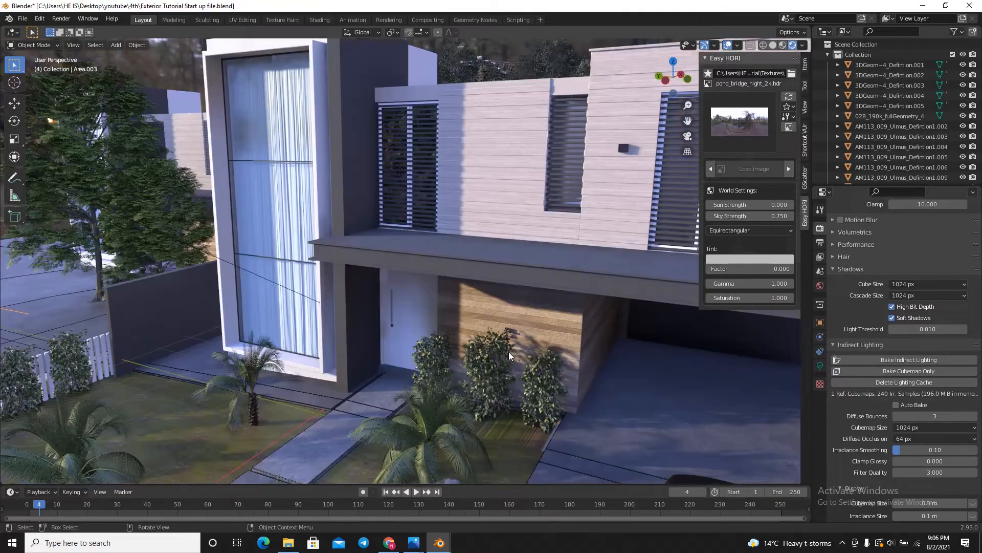
middle_click_drag(508, 352, 546, 295)
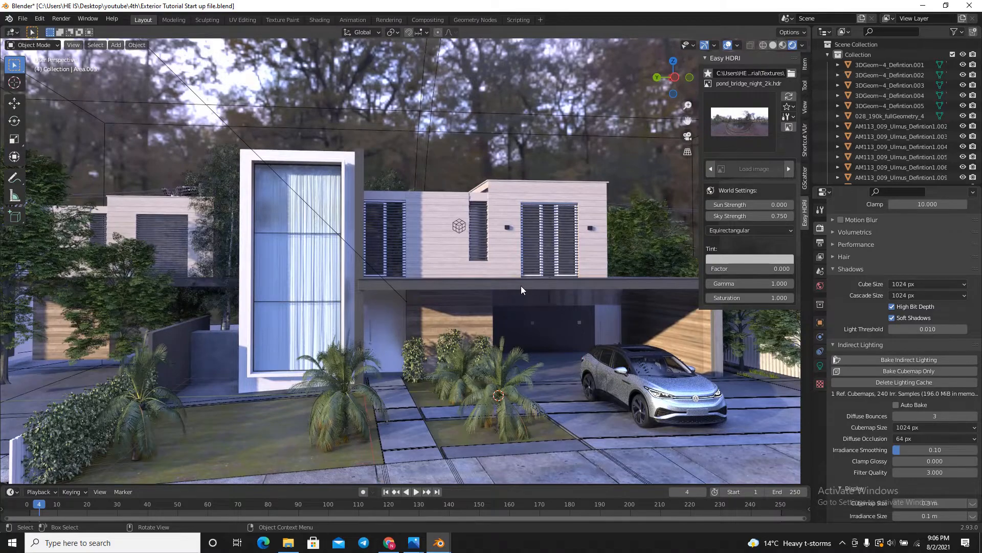
middle_click_drag(531, 293, 210, 243)
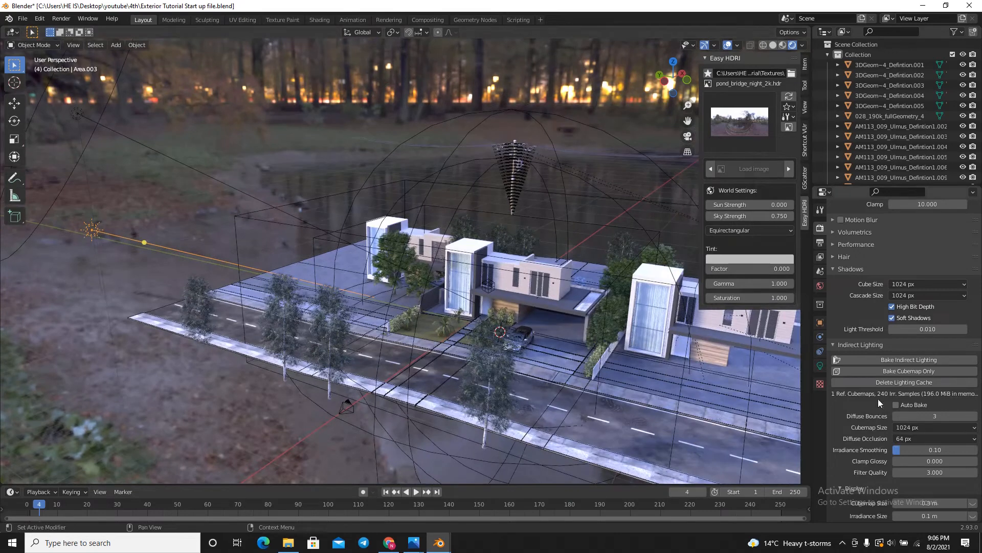
Set the sun light's strength to 15 and check how brightly it hits the house facade
left_click(820, 366)
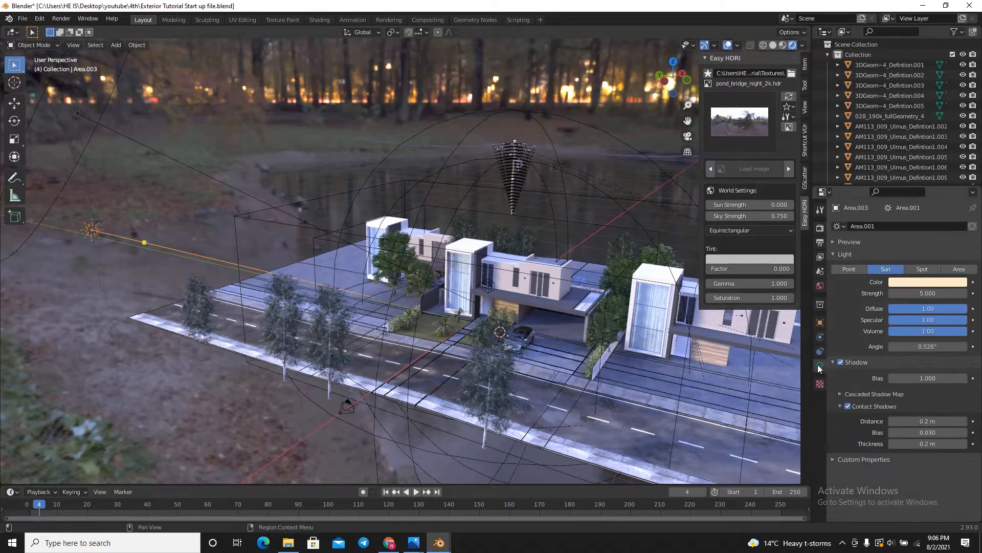
left_click(921, 293)
type("15")
key("Return")
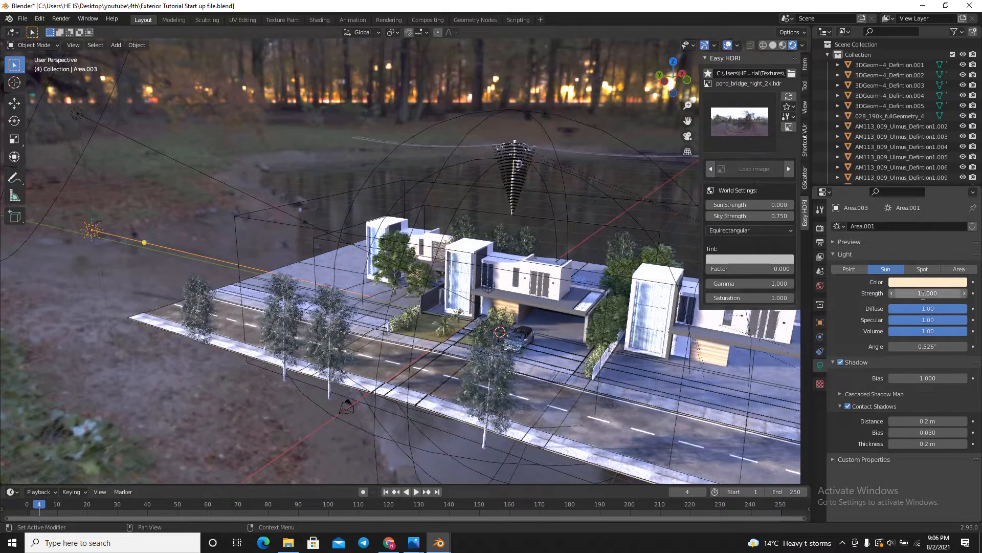
scroll(483, 293, "up", 6)
scroll(538, 255, "up", 4)
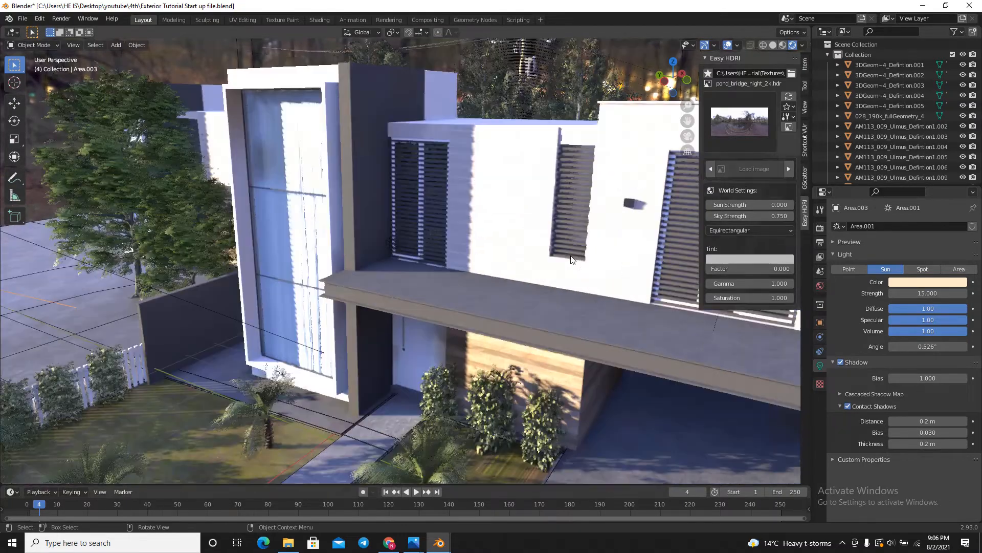
scroll(511, 276, "down", 2)
scroll(533, 300, "down", 3)
middle_click_drag(533, 300, 544, 277)
scroll(544, 276, "up", 4)
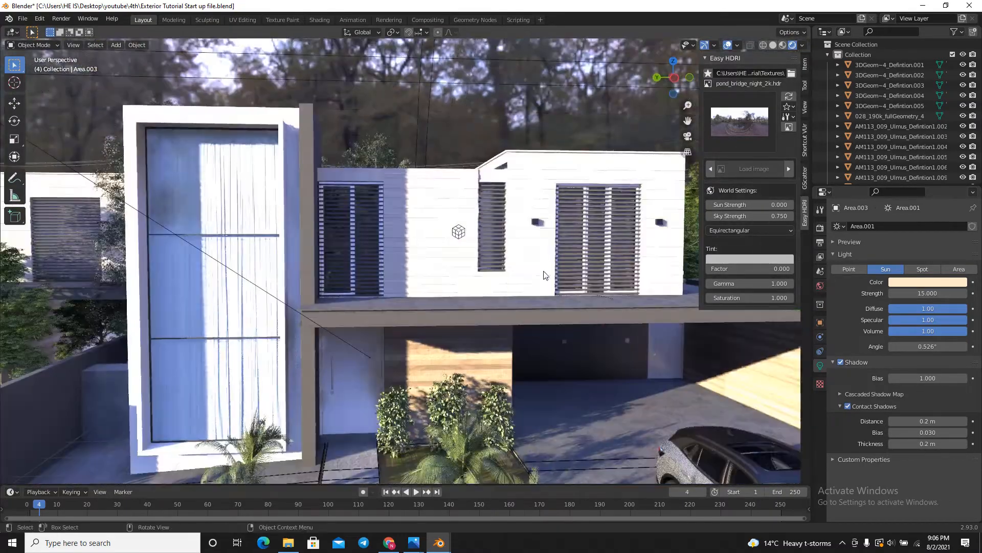
Set the sun light's strength to 5
double_click(944, 297)
type("5")
key("Return")
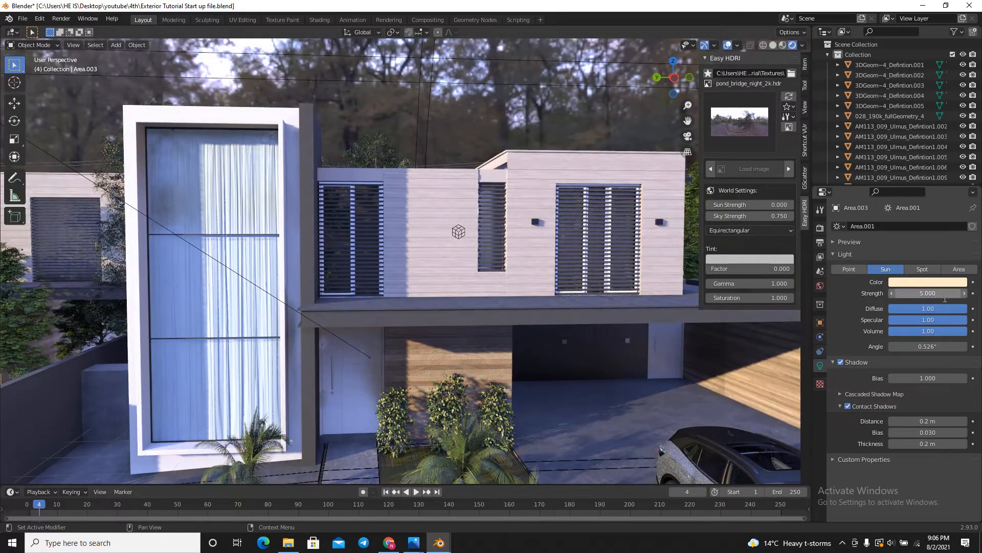
Set the sun light's angle to 1.43° to soften the shadow edge on the wood cladding beside the entrance
scroll(452, 364, "up", 10)
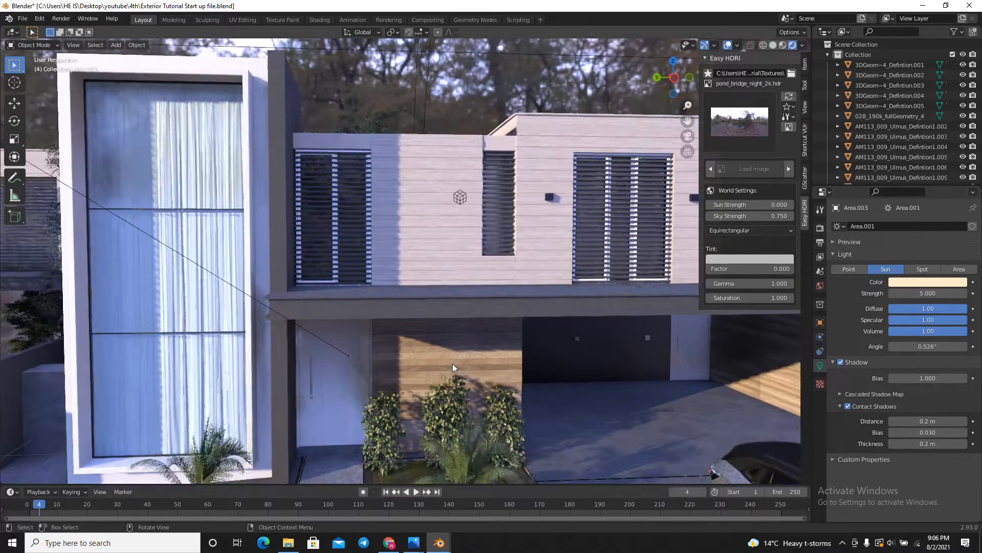
scroll(439, 313, "up", 2)
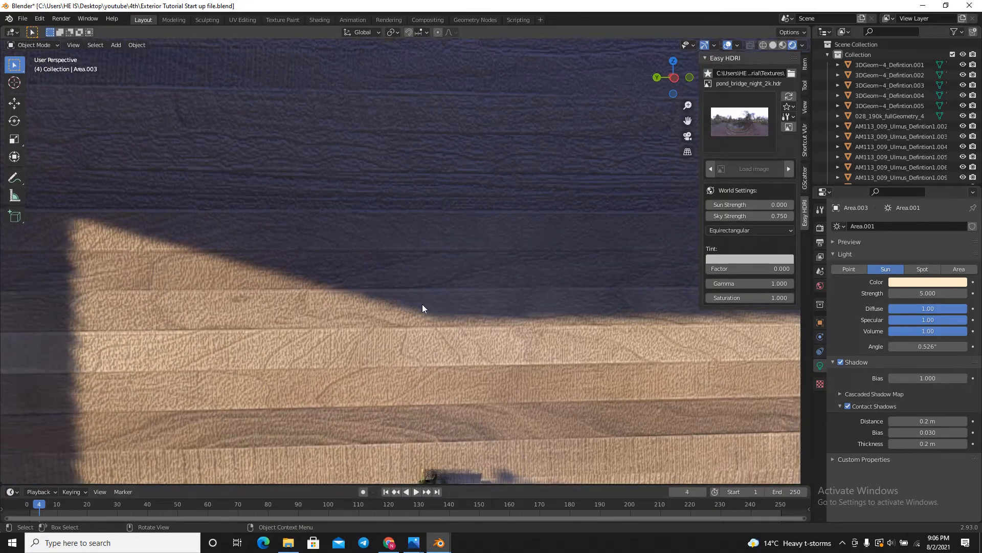
mouse_move(946, 345)
left_mouse_down()
mouse_move(959, 343)
mouse_move(921, 348)
mouse_move(937, 348)
left_mouse_up()
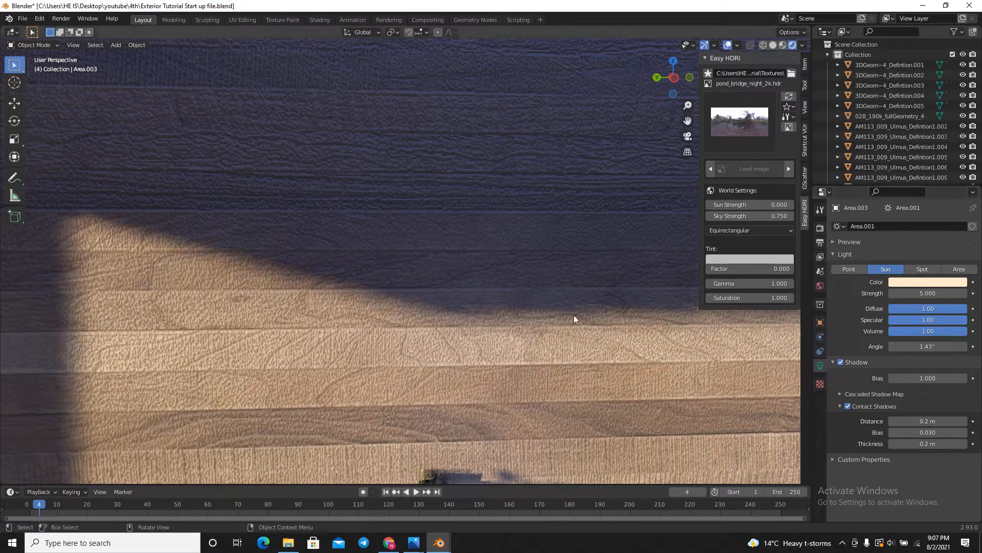
scroll(397, 273, "down", 8)
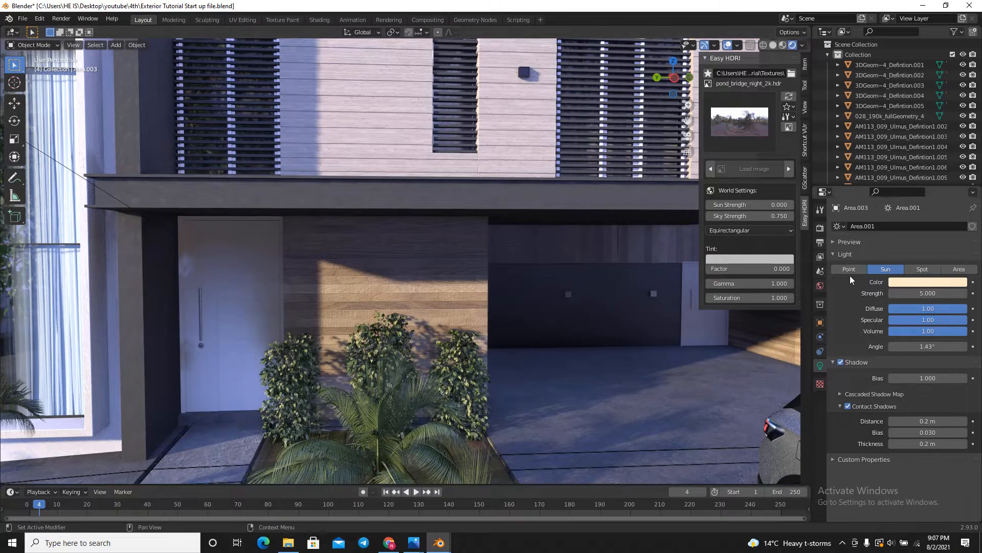
Set both the shadow cube size and the cascade size to 4096 px in the Eevee render settings
left_click(820, 227)
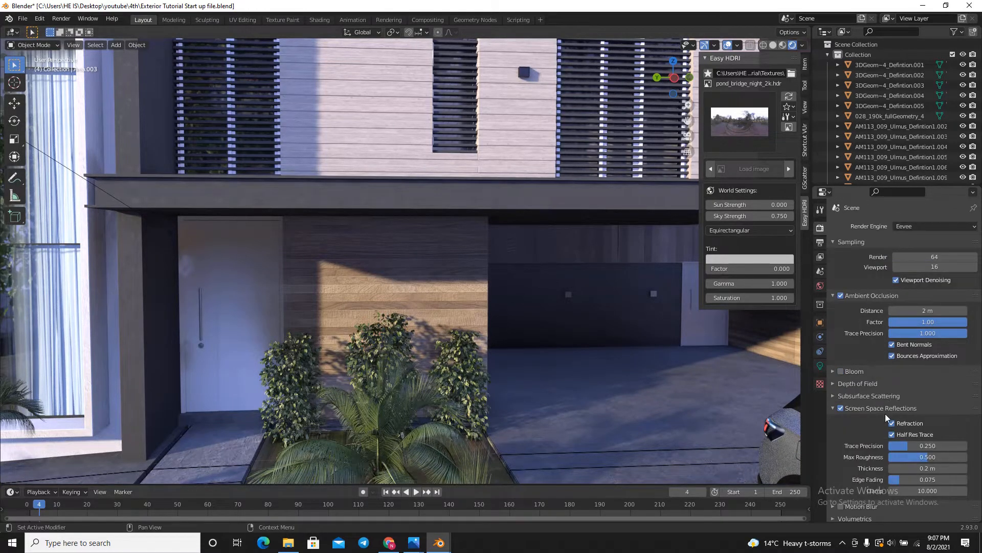
scroll(885, 413, "down", 6)
scroll(330, 260, "up", 5)
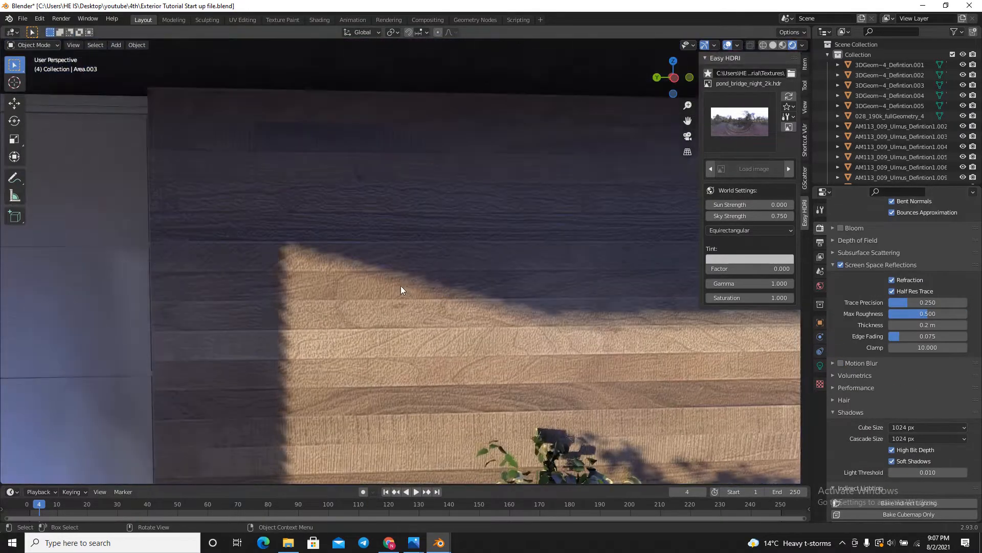
left_click(910, 428)
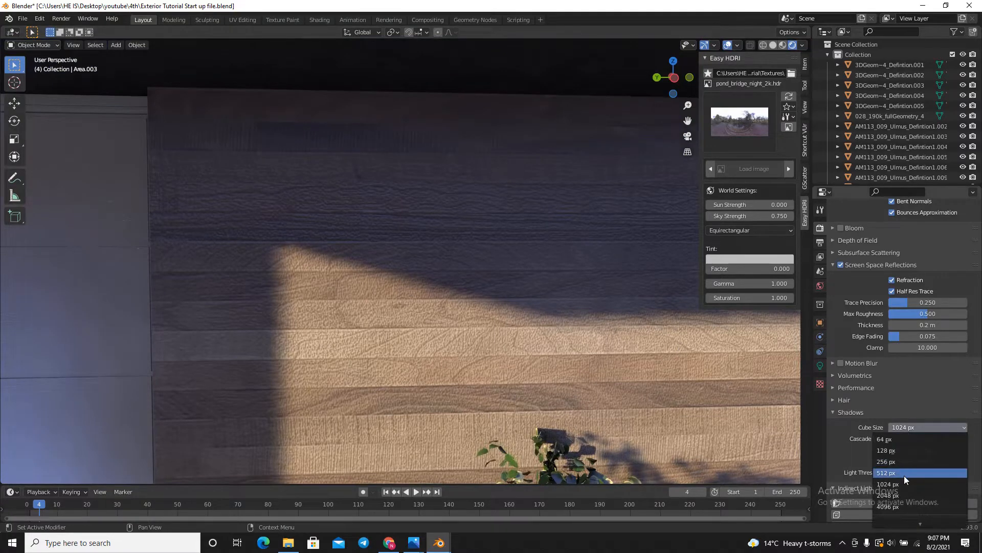
left_click(904, 506)
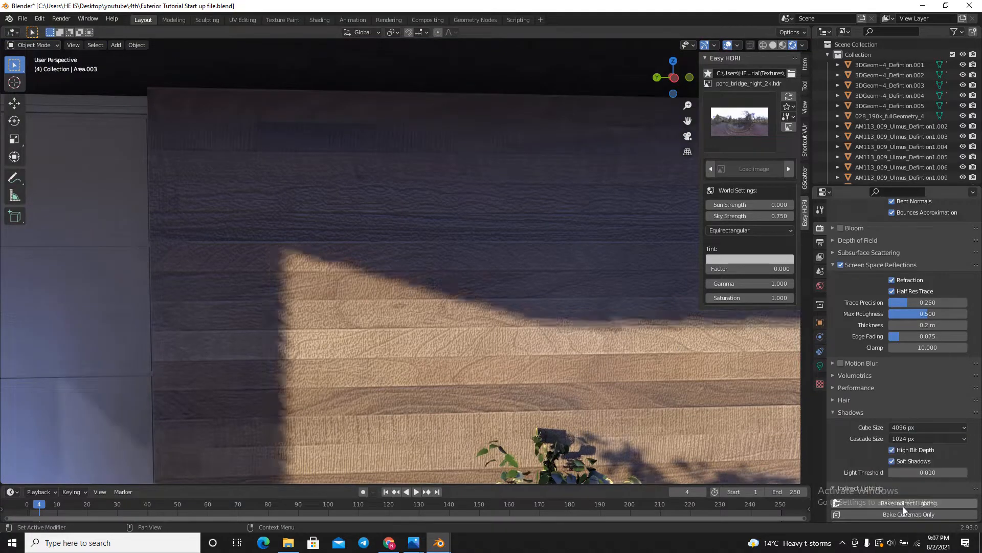
left_click(914, 440)
left_click(889, 357)
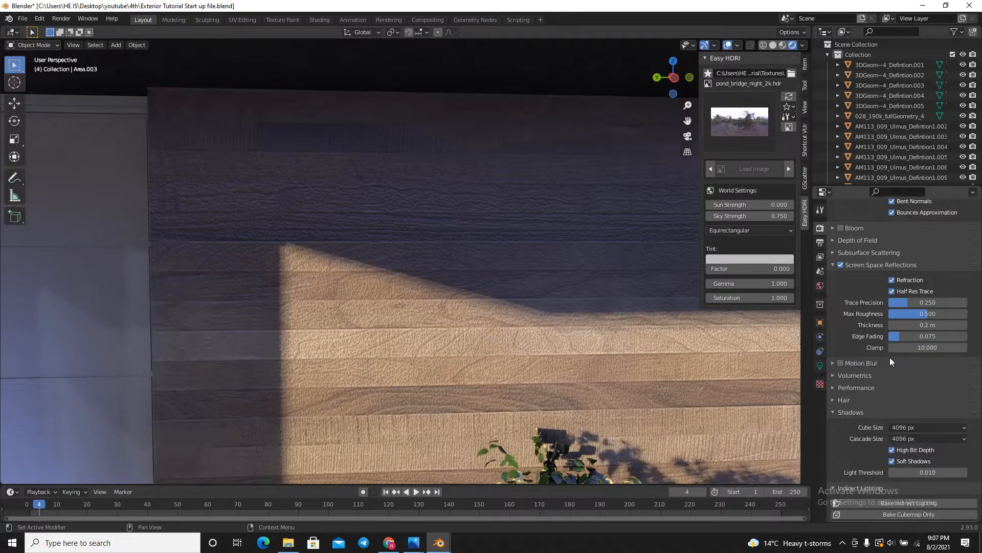
scroll(533, 333, "up", 3)
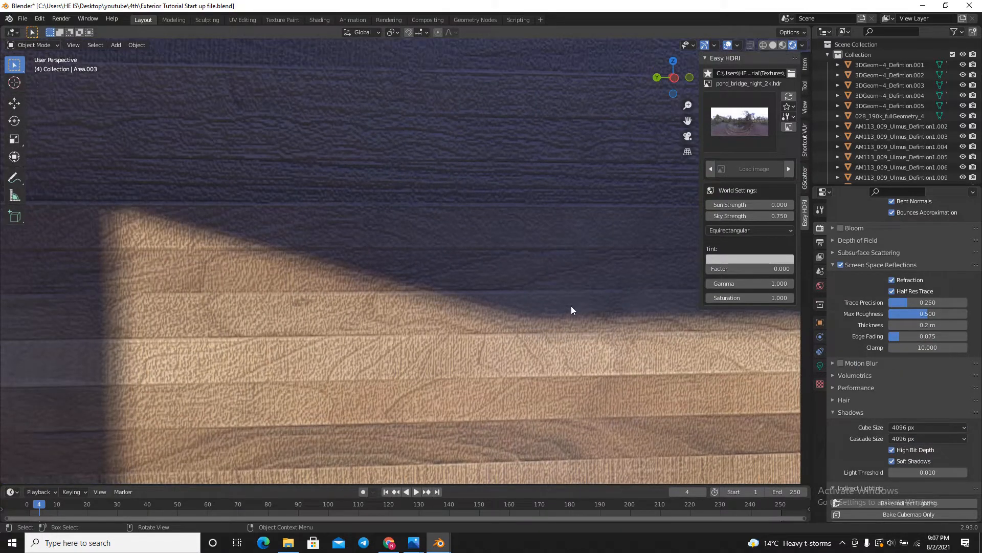
Set the shadow cube and cascade sizes to 1024 px and compare the shadow edge on the wood cladding
left_click(926, 427)
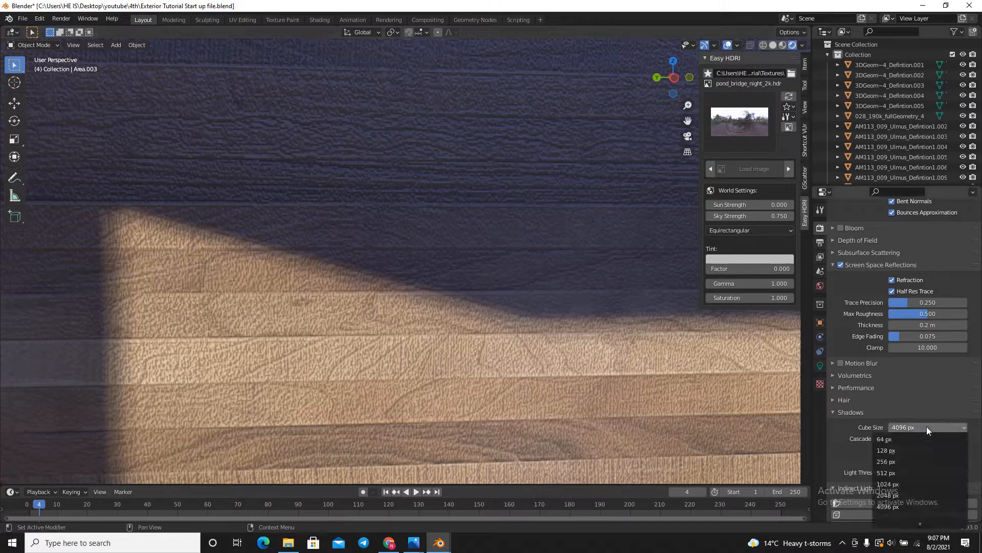
left_click(903, 484)
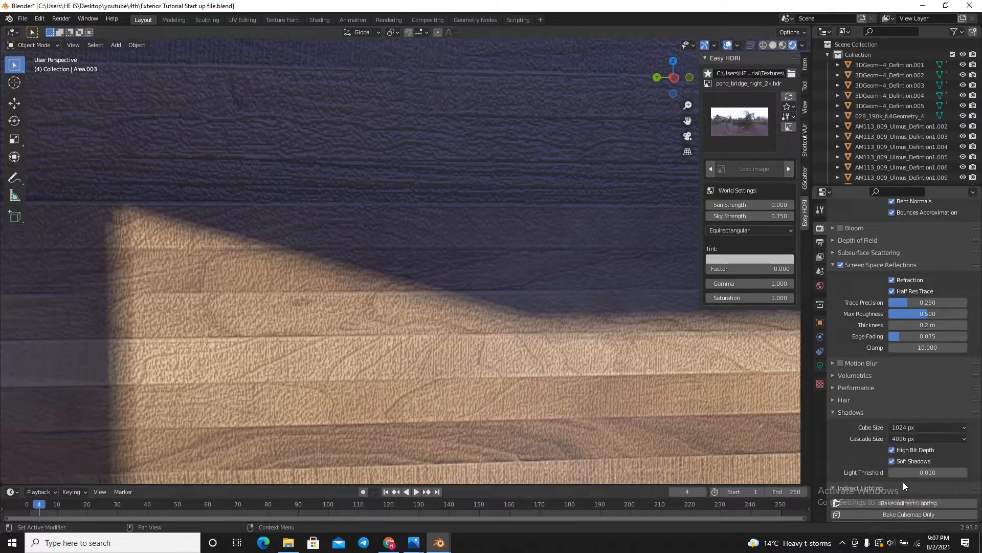
left_click(910, 439)
left_click(886, 380)
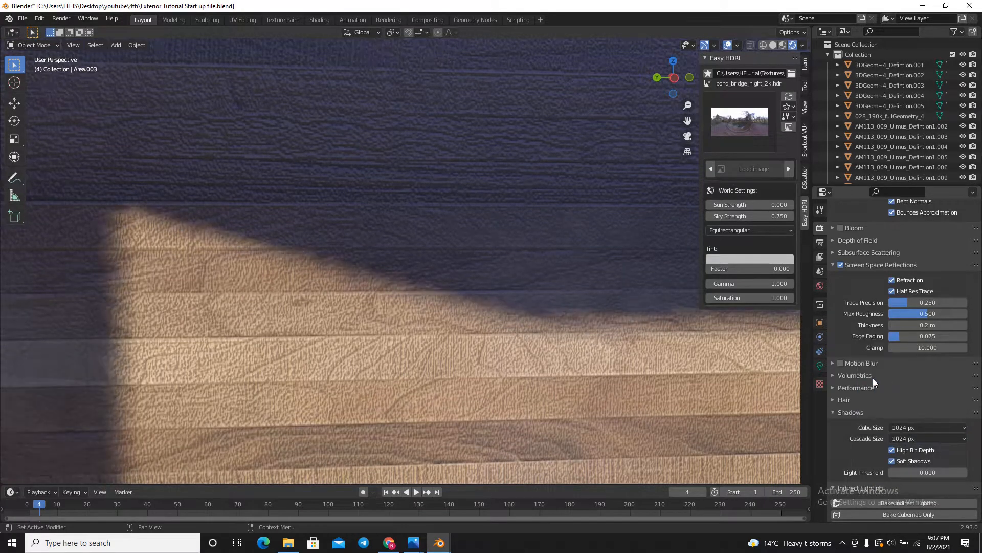
scroll(293, 224, "down", 2)
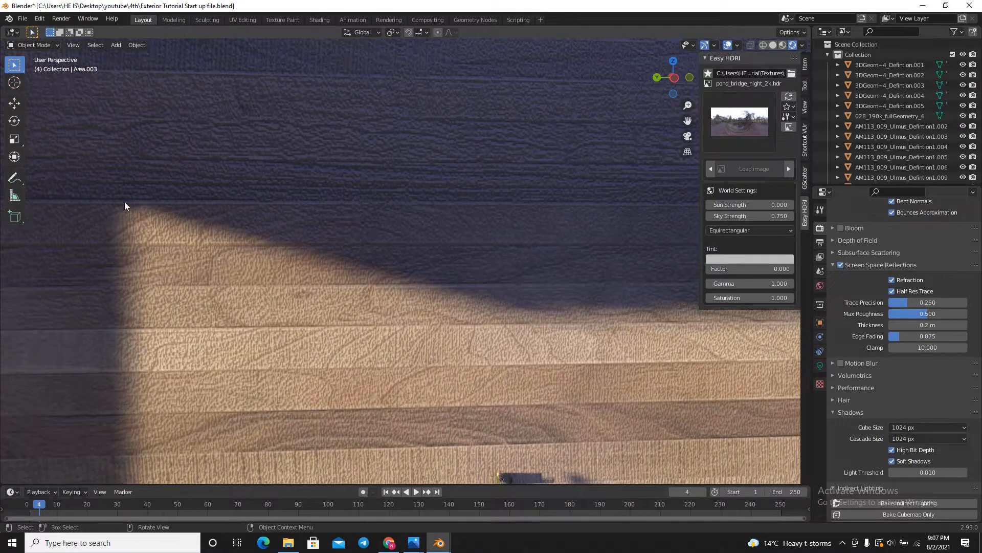
scroll(283, 293, "down", 1)
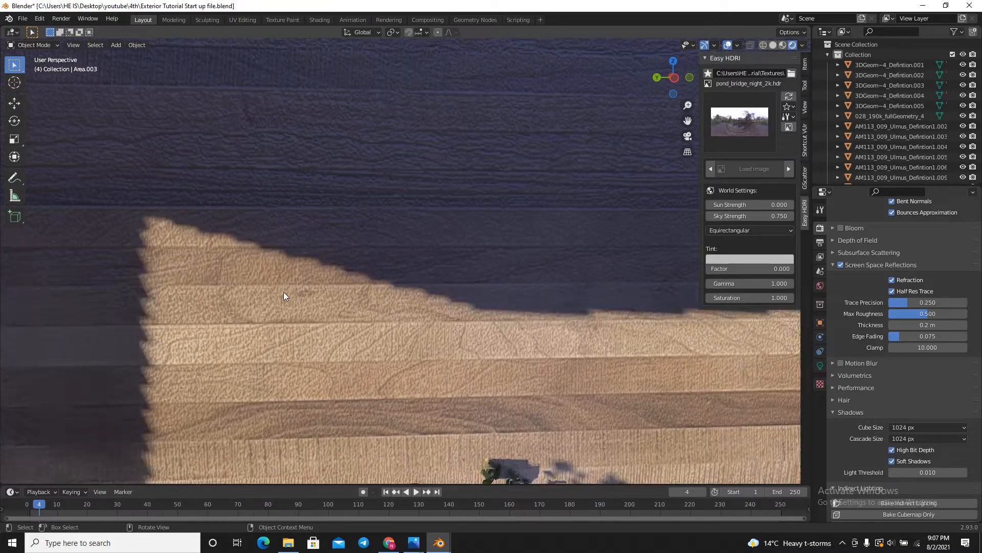
scroll(283, 292, "up", 2)
Return the shadow cascade size and cube size to 4096 px
left_click(916, 439)
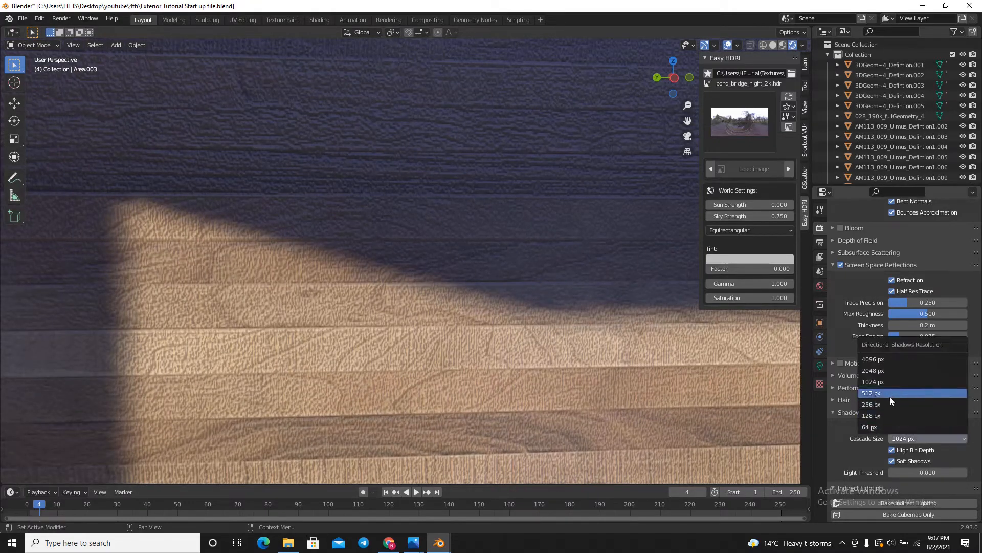
left_click(874, 359)
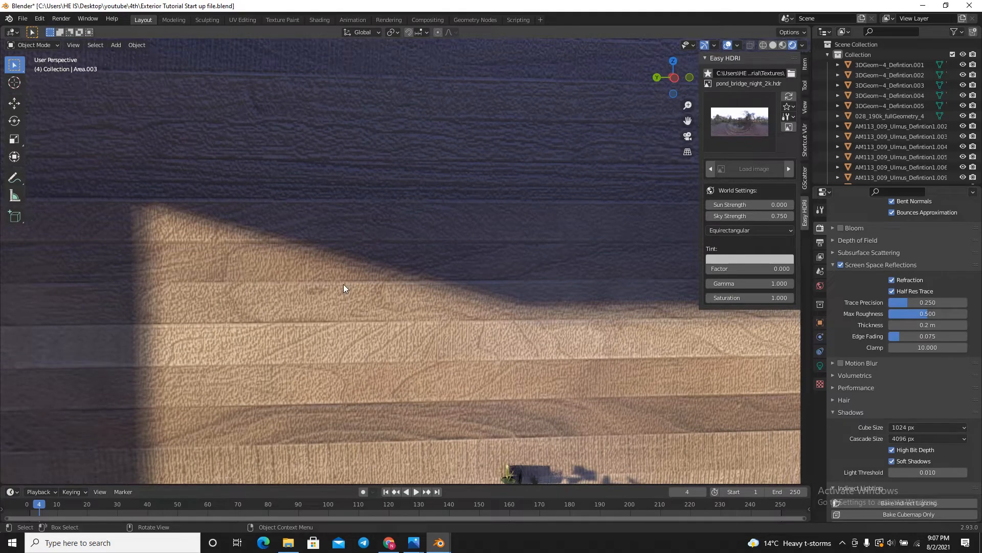
left_click(904, 427)
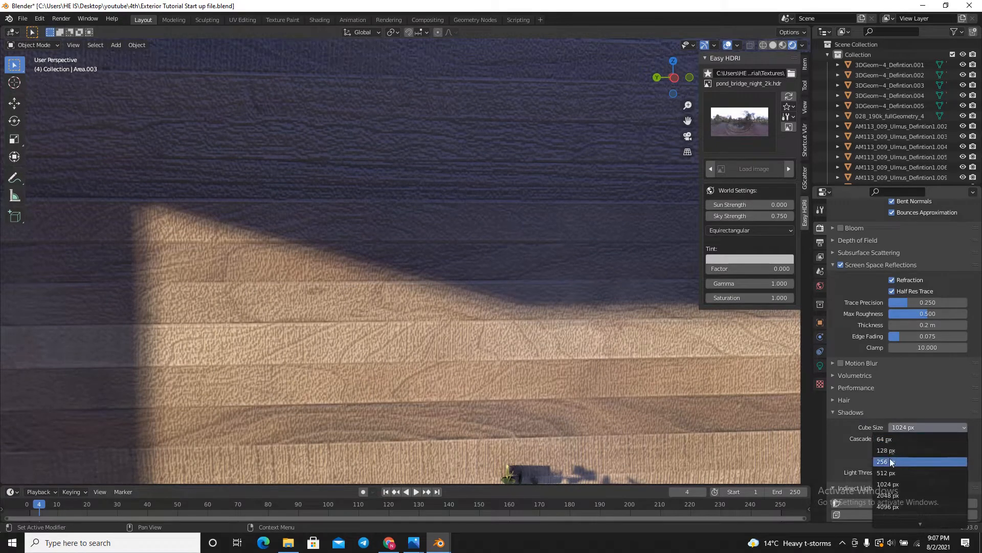
left_click(888, 506)
Examine the shadows on the house facade and the overall lighting of the houses and street
scroll(441, 258, "down", 5)
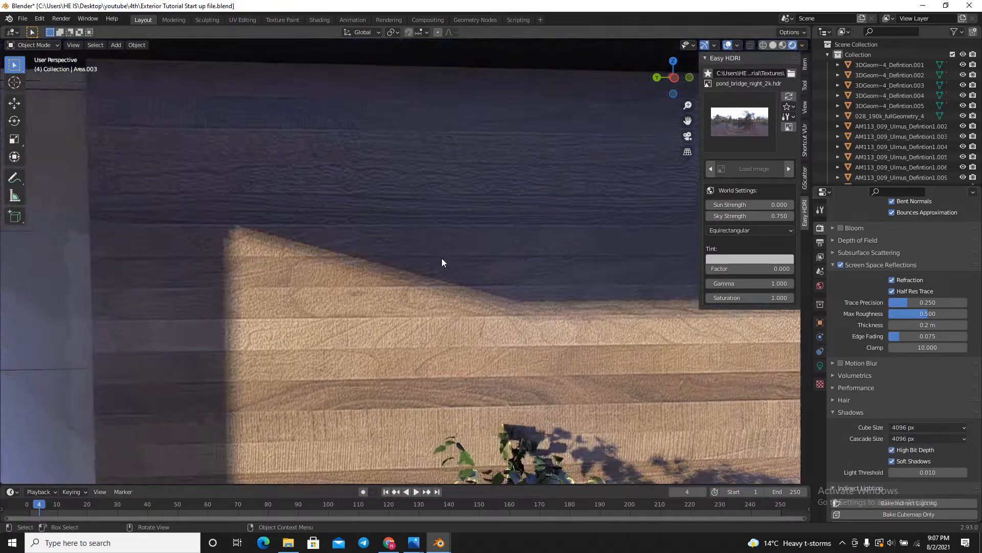
scroll(431, 246, "down", 6)
scroll(390, 160, "up", 5)
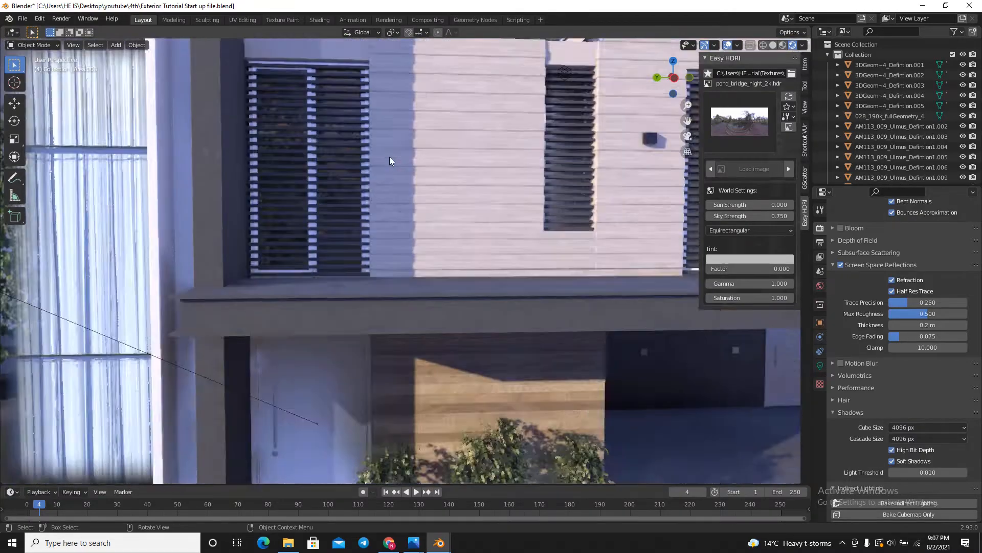
scroll(423, 204, "down", 7)
scroll(486, 271, "up", 2)
middle_click_drag(486, 271, 386, 259)
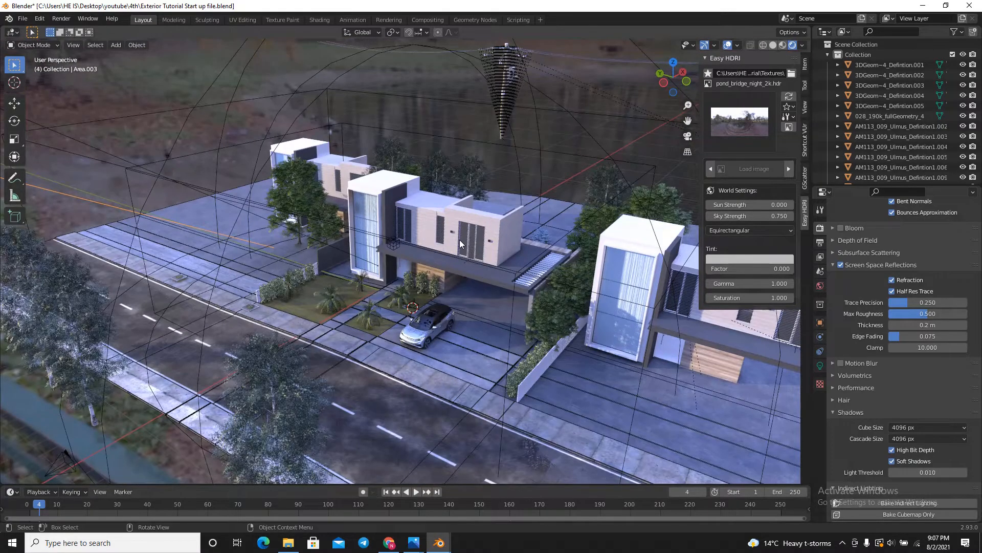
Inspect the area lights on both sides of the houses, checking their placement, power and color settings
scroll(490, 234, "down", 6)
scroll(235, 151, "up", 7)
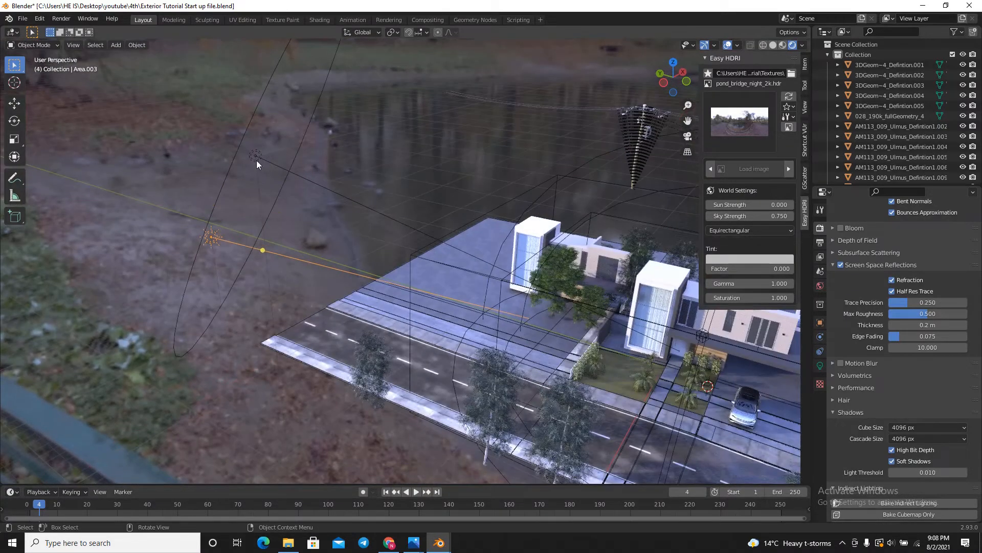
left_click(255, 158)
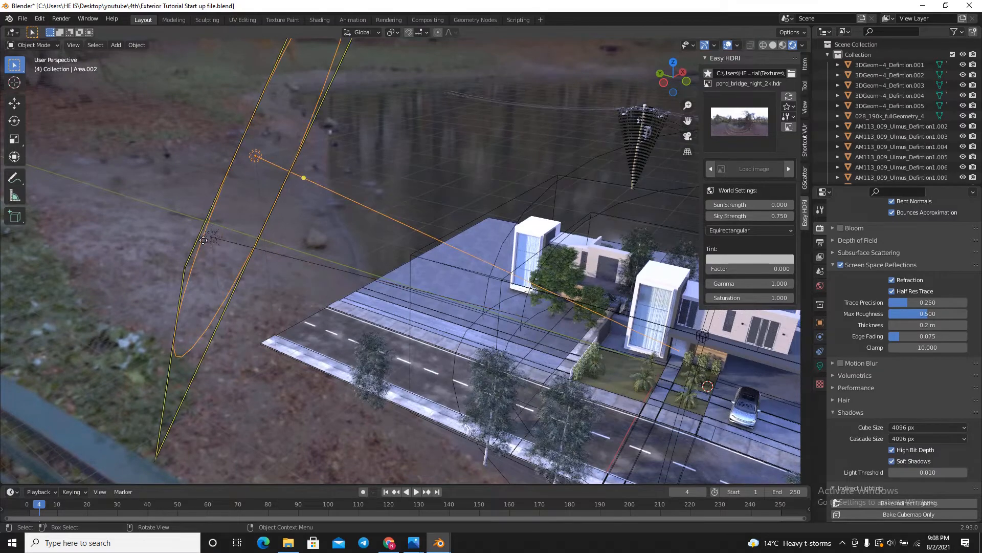
scroll(213, 229, "down", 4)
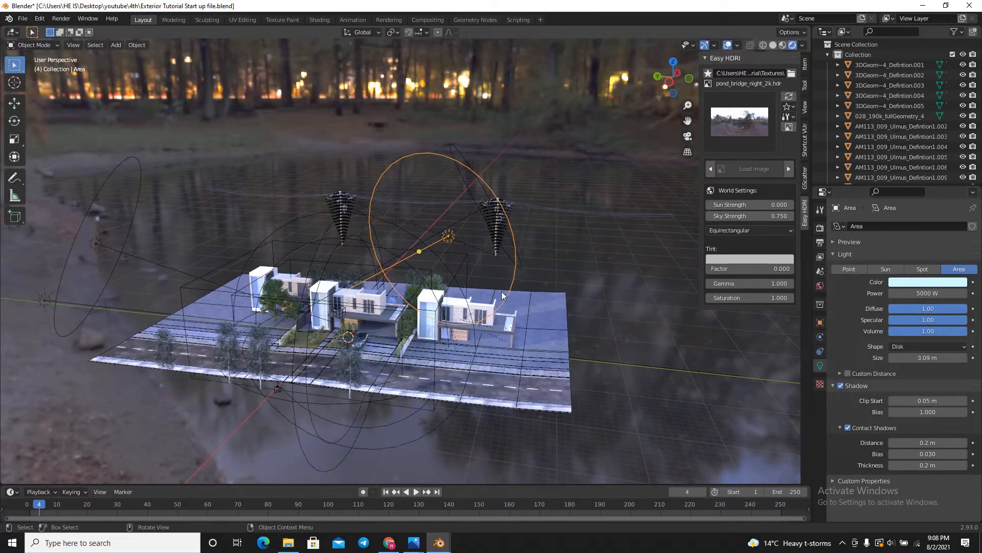
middle_click_drag(474, 290, 362, 325)
scroll(369, 315, "up", 3)
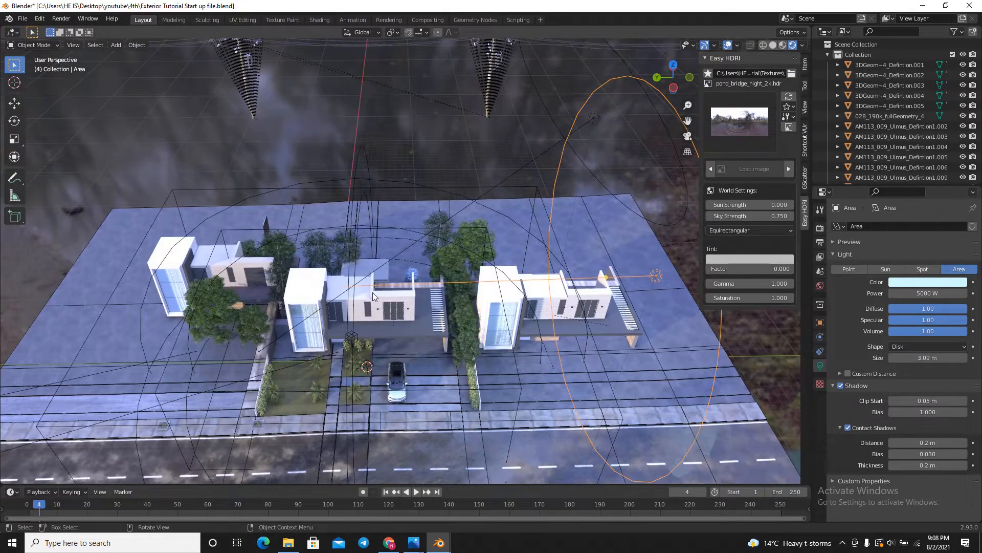
scroll(382, 296, "down", 2)
middle_click_drag(397, 308, 407, 293)
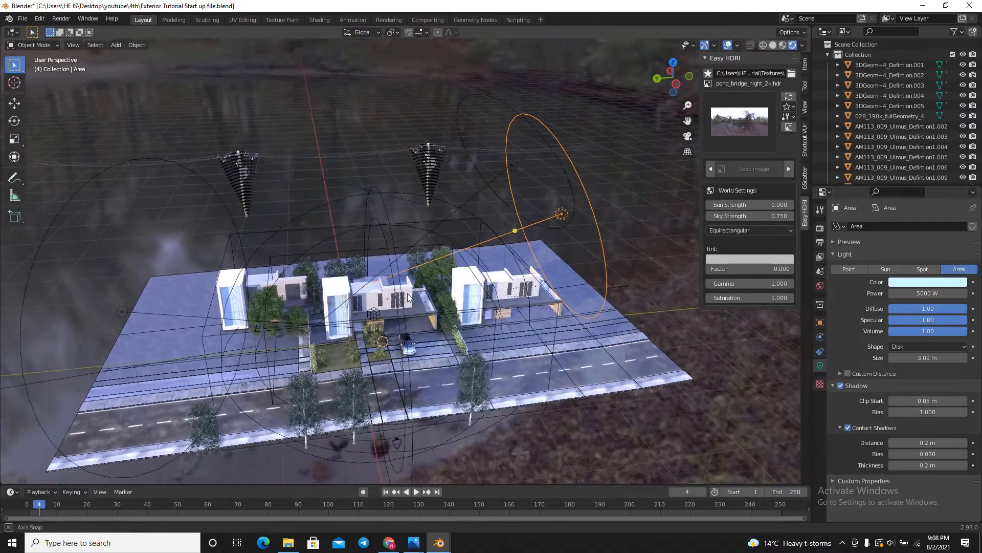
left_click(564, 173)
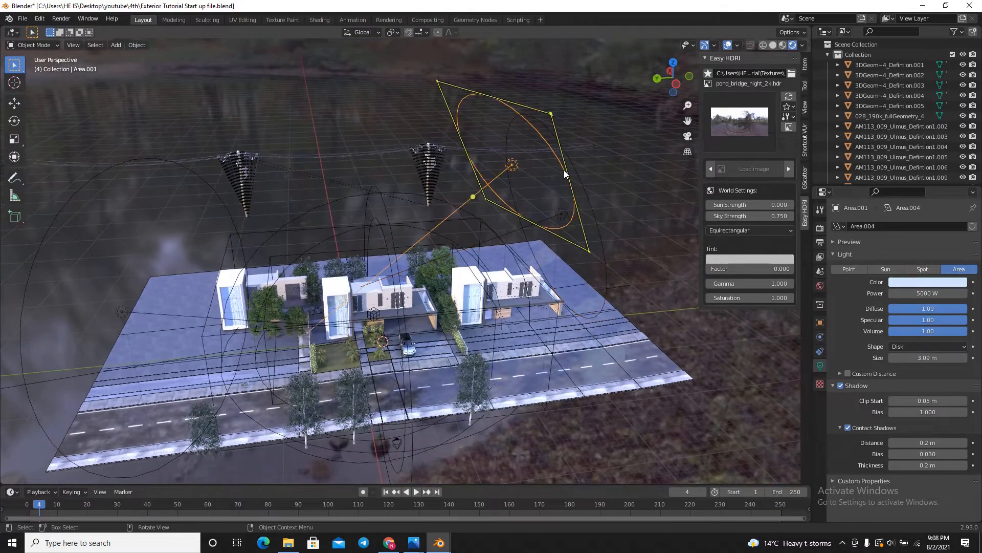
left_click(920, 282)
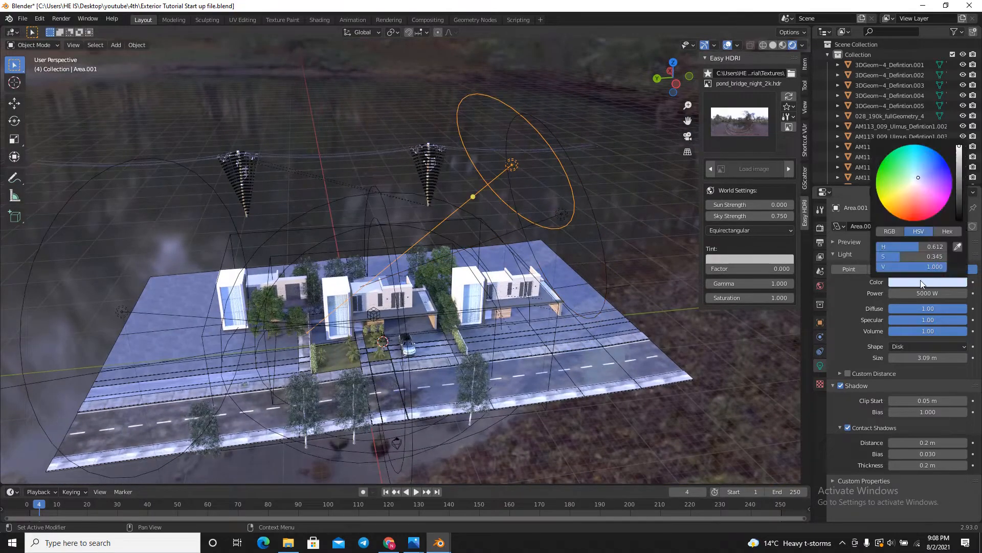
Examine the lighting on the main house facade, driveway and car up close and from a distance
scroll(412, 342, "up", 2)
scroll(412, 342, "up", 2)
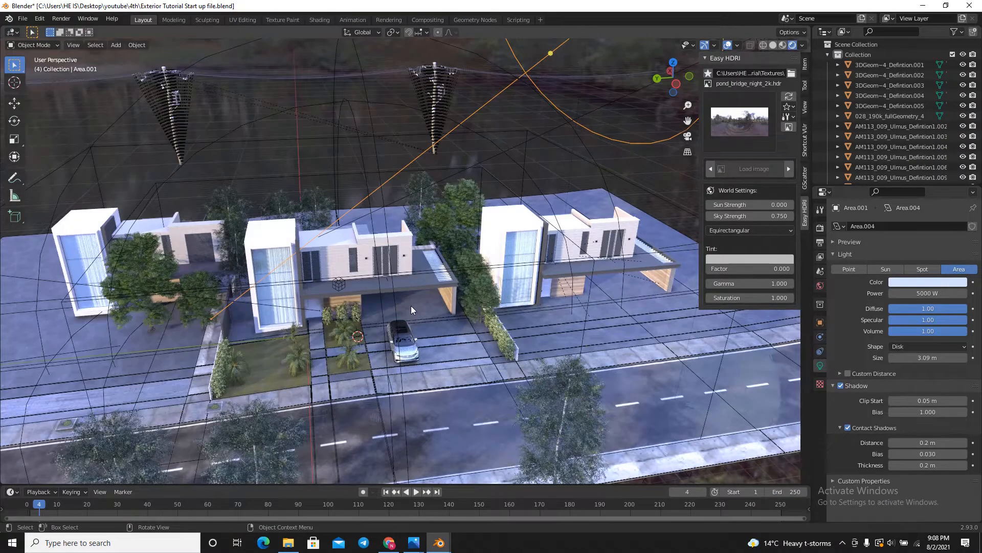
scroll(410, 317, "up", 5)
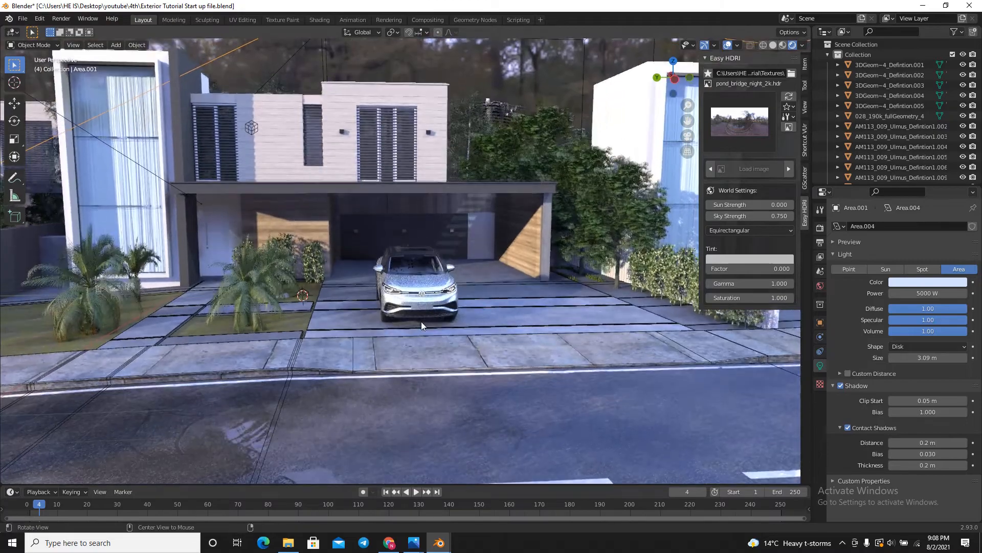
key("KP_0")
left_click_drag(424, 330, 442, 336, "alt")
scroll(441, 336, "down", 5)
middle_click_drag(441, 337, 449, 297)
scroll(495, 241, "down", 4)
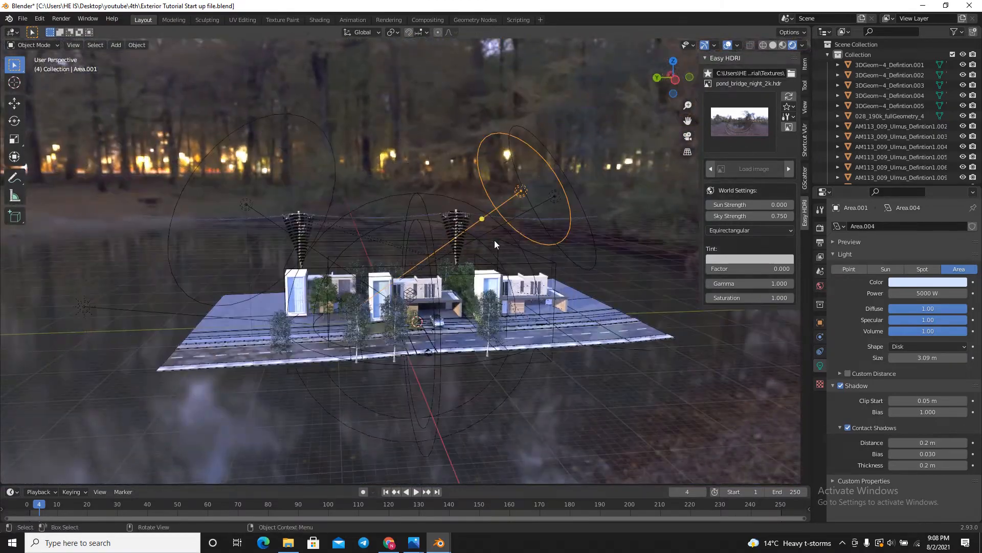
Check the house lighting through the scene camera and compare it with the wider view of the scene
scroll(553, 209, "up", 3)
key("KP_0")
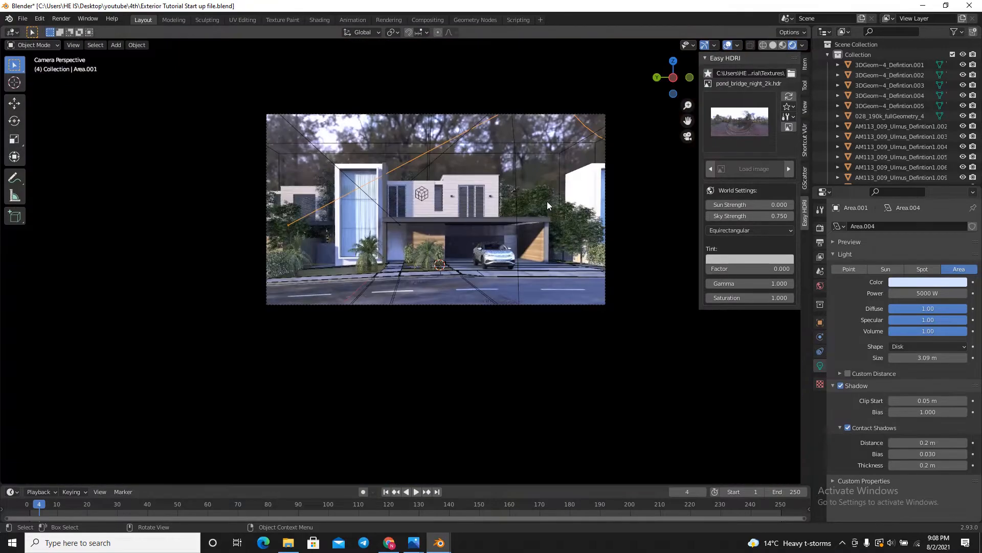
scroll(486, 251, "up", 4)
scroll(487, 250, "up", 1)
scroll(308, 332, "down", 4)
scroll(417, 262, "up", 3)
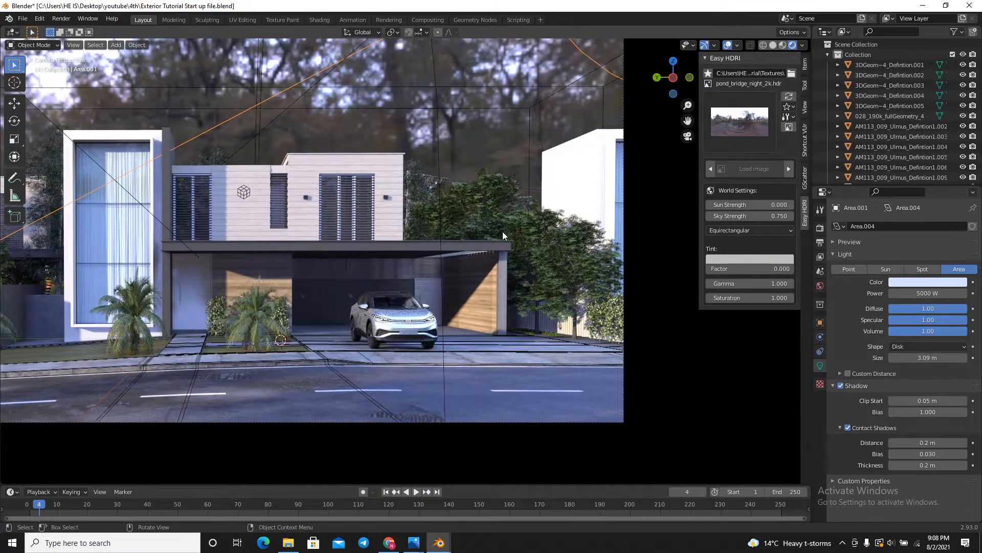
scroll(410, 206, "down", 4)
middle_click_drag(410, 207, 412, 219)
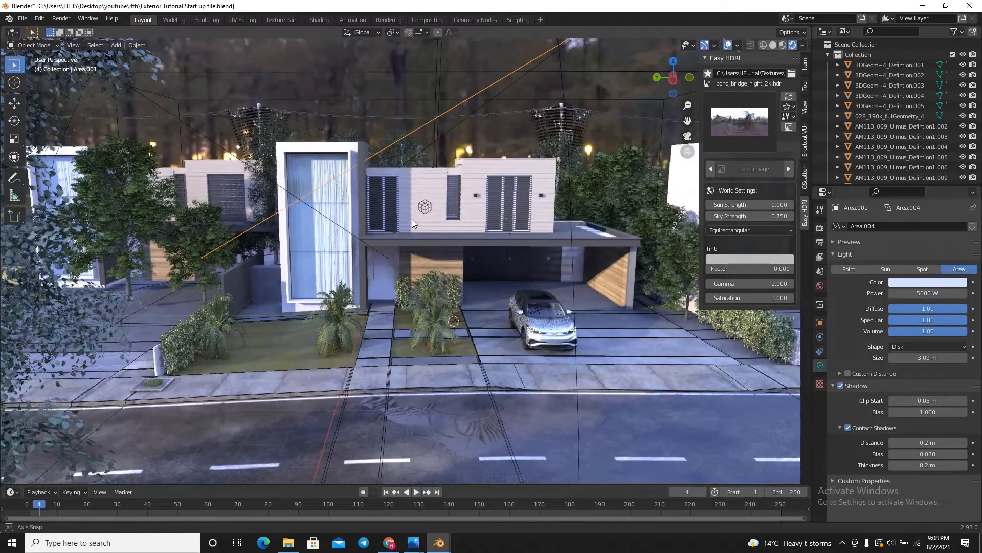
scroll(412, 228, "down", 7)
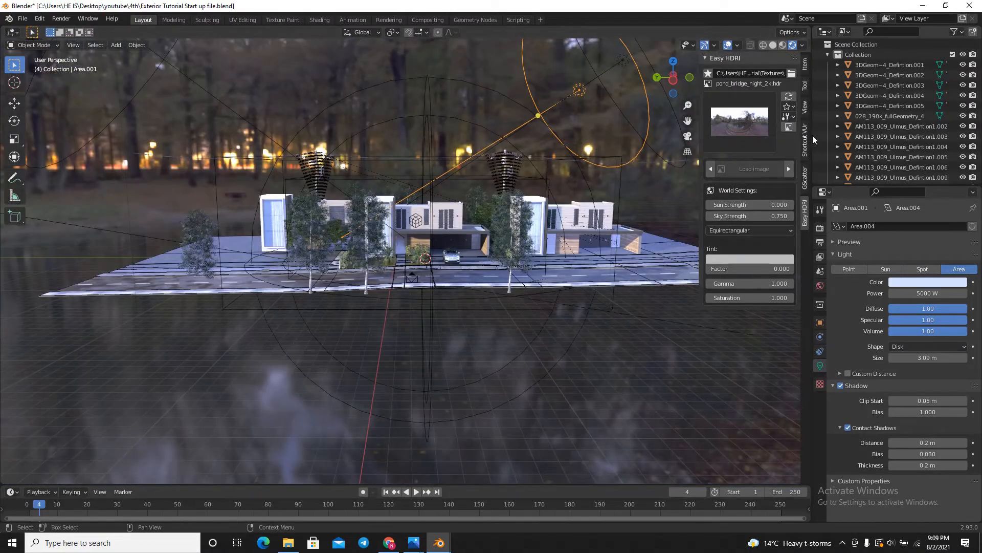
Enlarge the outliner area and turn it into a second 3D viewport showing the camera view
left_click_drag(812, 135, 518, 215)
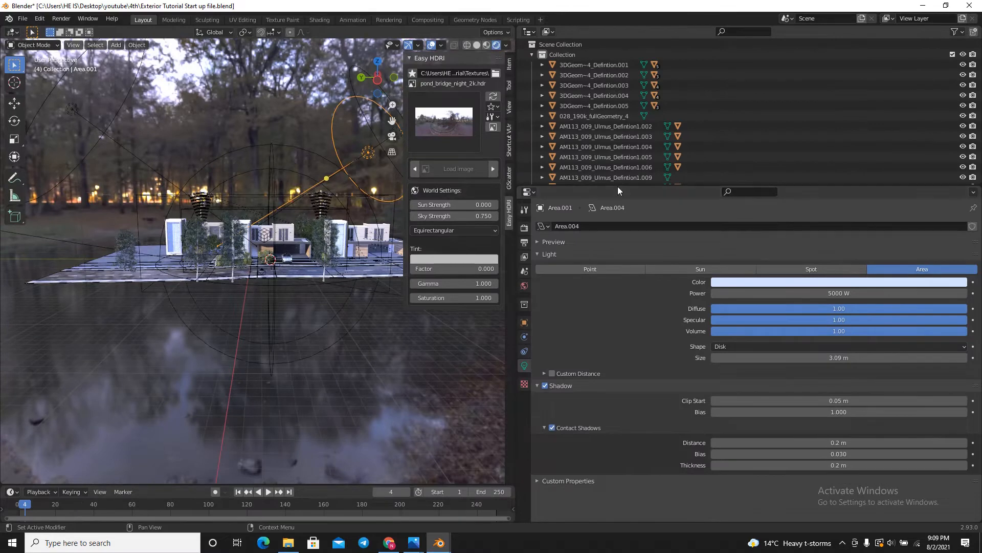
left_click_drag(618, 185, 618, 357)
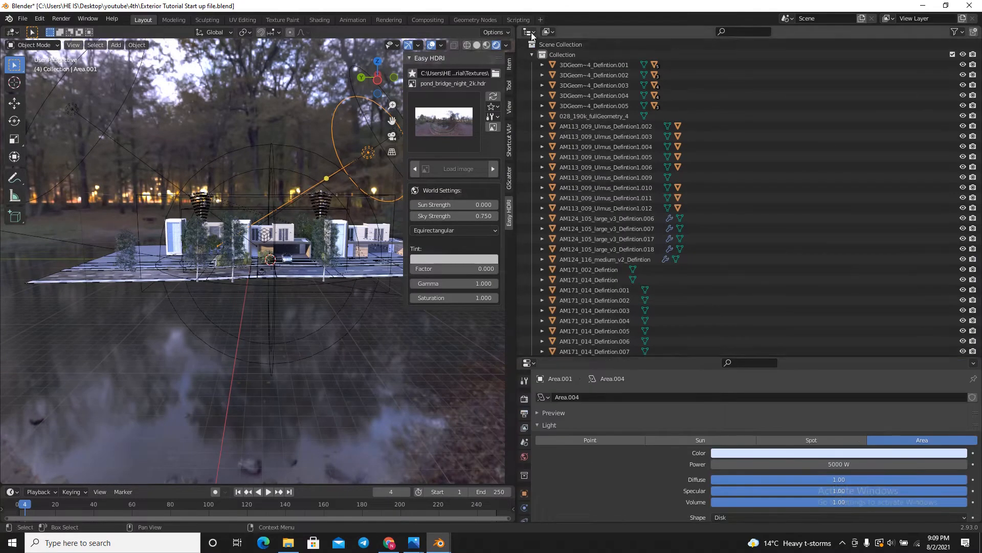
left_click(529, 31)
left_click(546, 57)
key("KP_0")
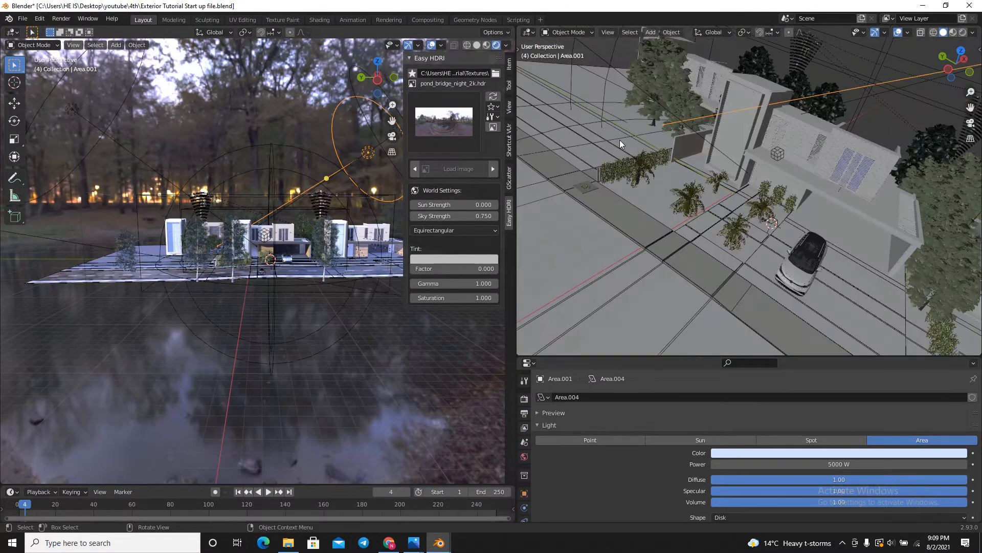
Switch the camera viewport to rendered shading and hide its overlays
left_click(964, 33)
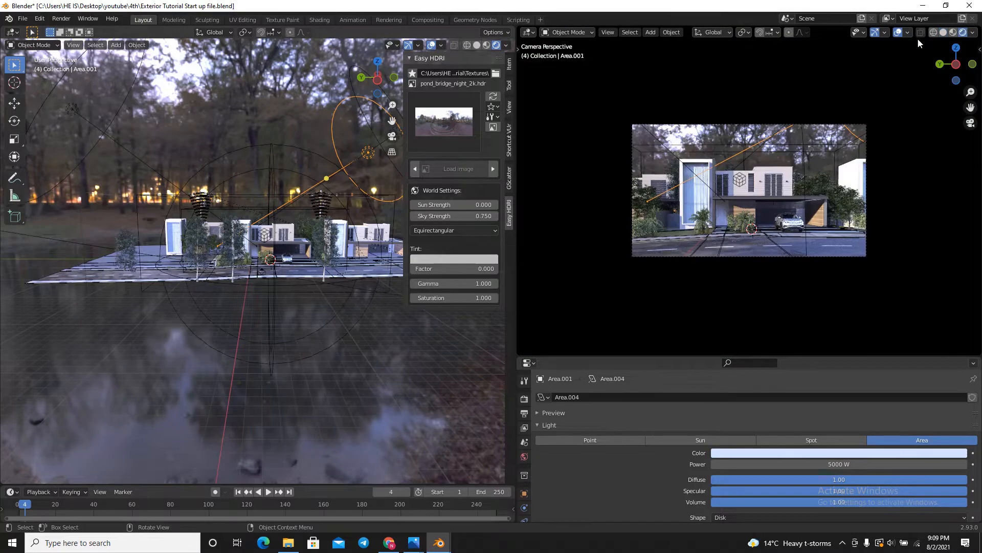
left_click(899, 33)
scroll(753, 134, "up", 5)
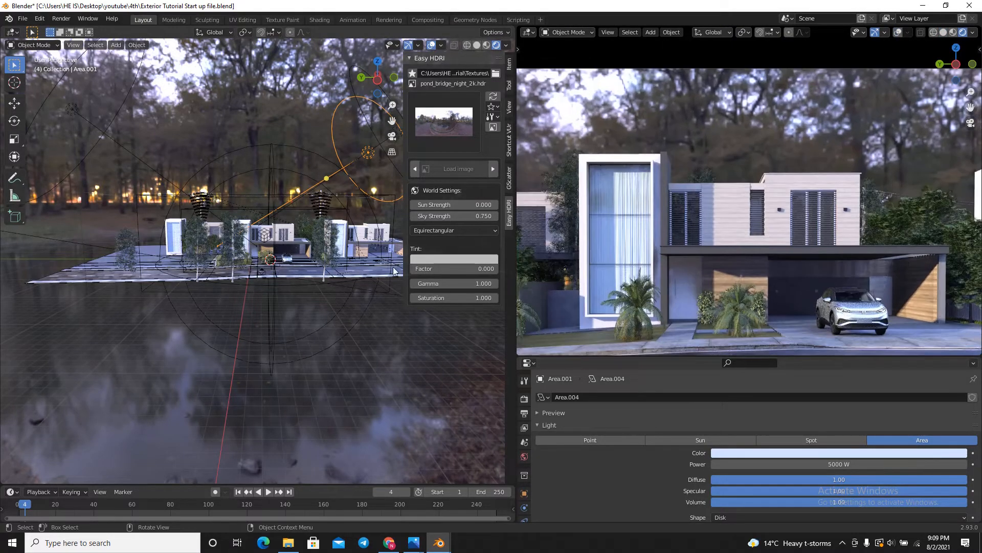
Temporarily hide the two disk area lights beside the far-end house, compare the facade in the camera view, and unhide them
middle_click_drag(394, 271, 259, 243)
key("h")
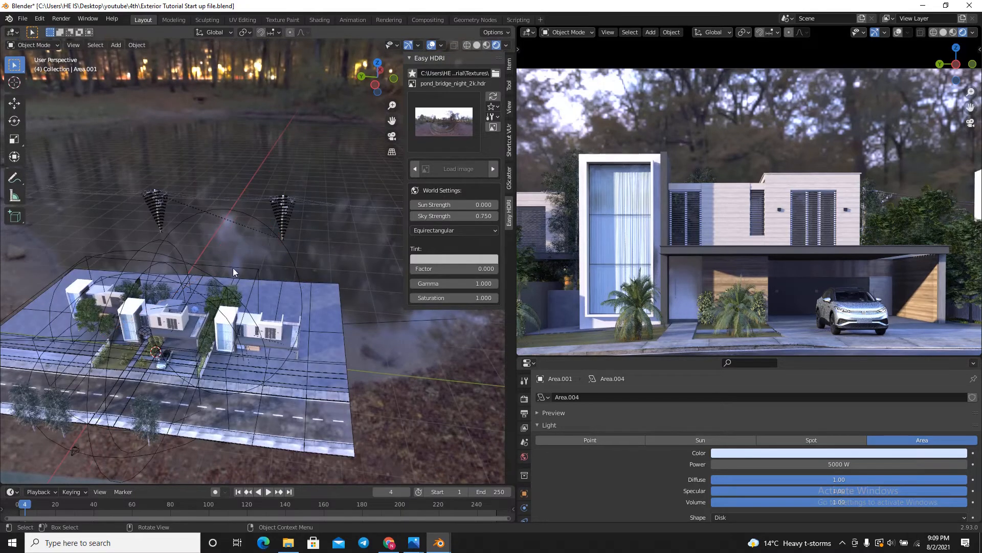
left_click(236, 298)
key("h")
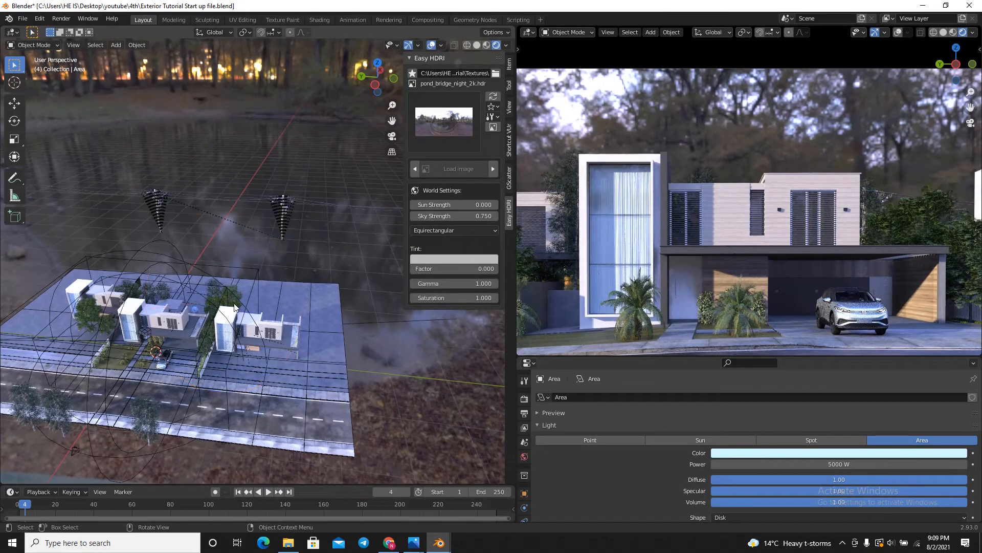
scroll(757, 227, "up", 3)
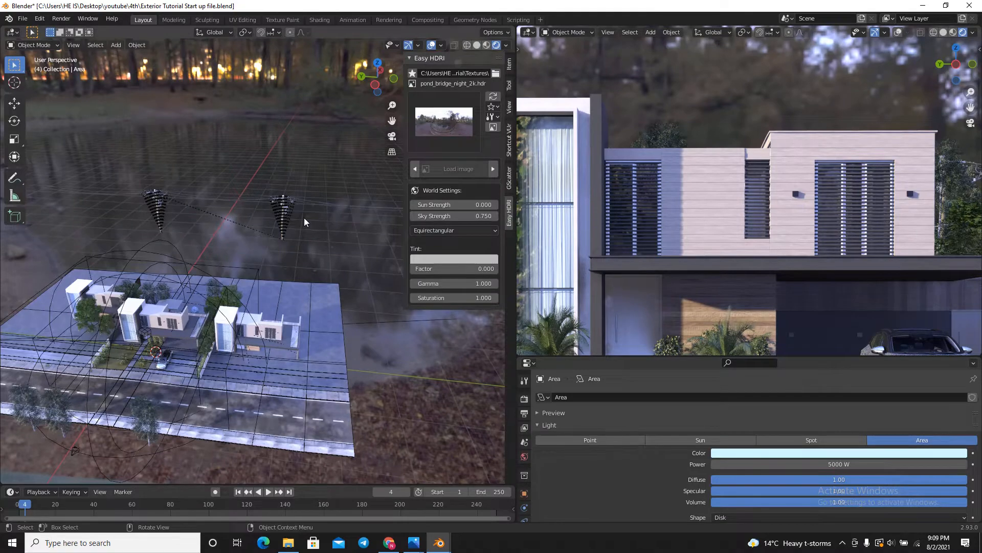
key("alt+h")
scroll(785, 213, "up", 3)
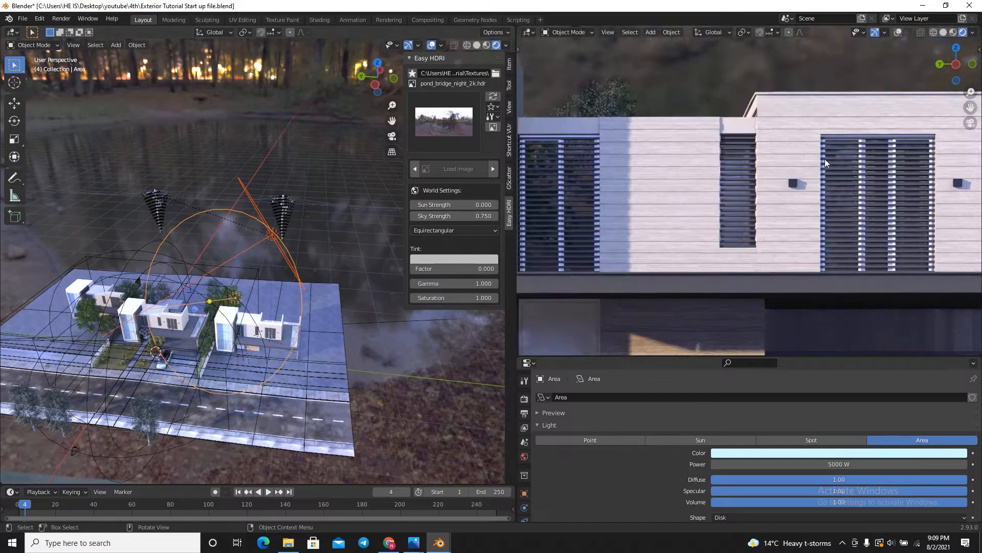
Set the power of the disk area light on the sun's side of the houses to 10000 W and check the camera view
middle_click_drag(387, 281, 161, 245)
left_click(161, 244)
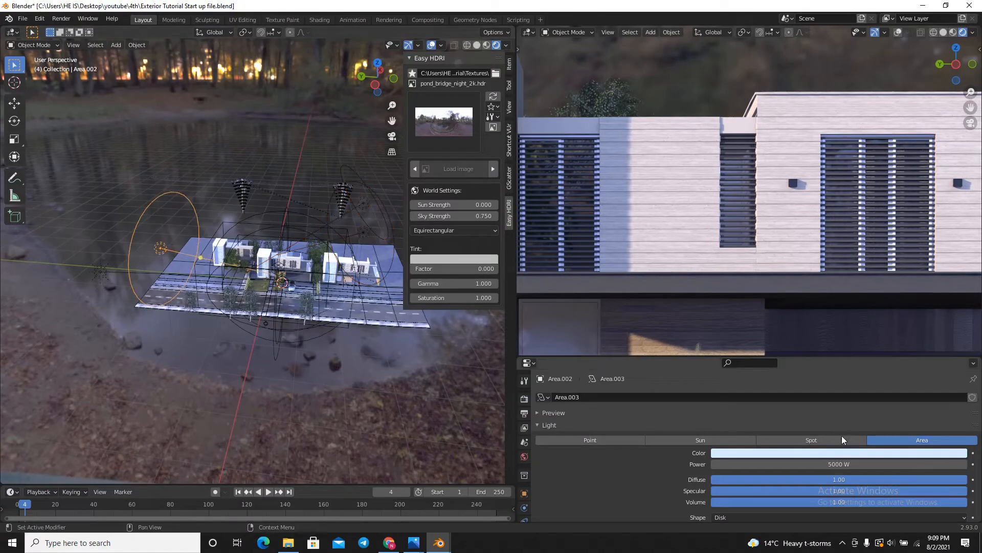
double_click(839, 464)
type("100")
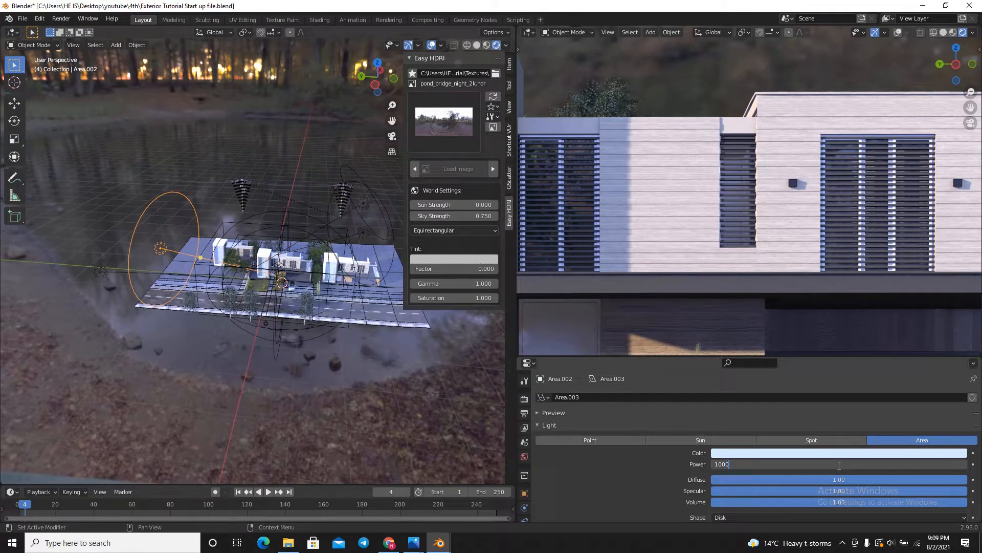
type("00")
key("Return")
key("KP_0")
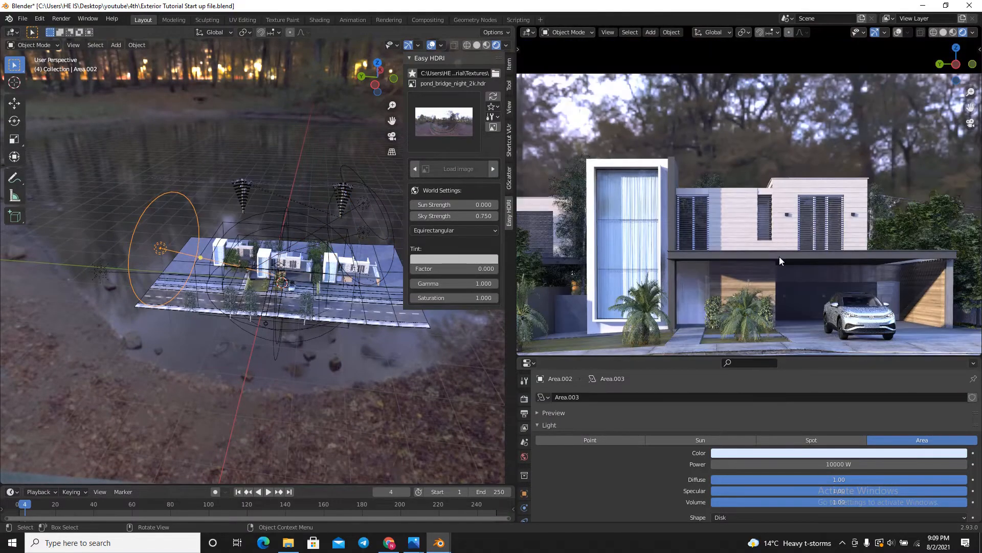
scroll(783, 312, "up", 2)
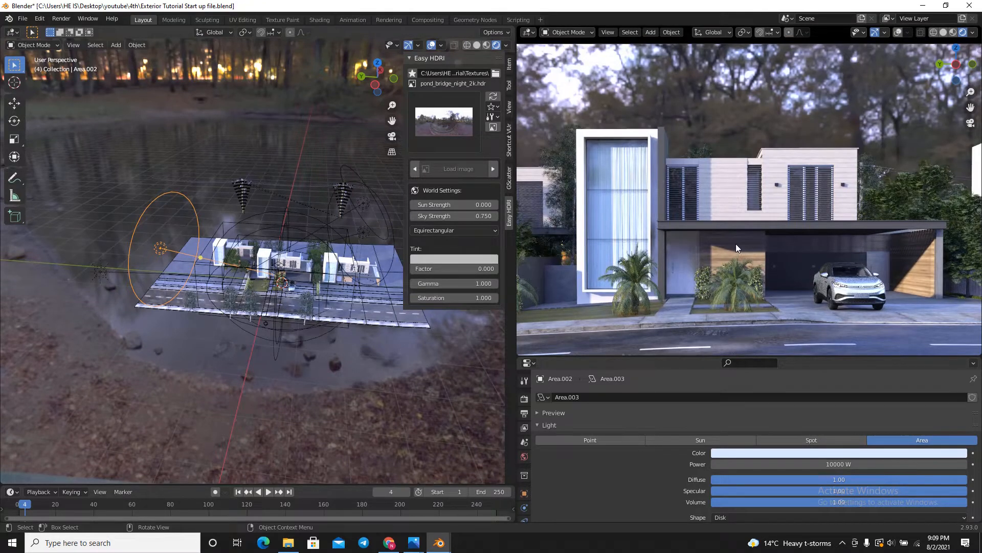
Inspect the sun light's settings and direction relative to the houses, and examine the facade and carport in the camera view
left_click(113, 266)
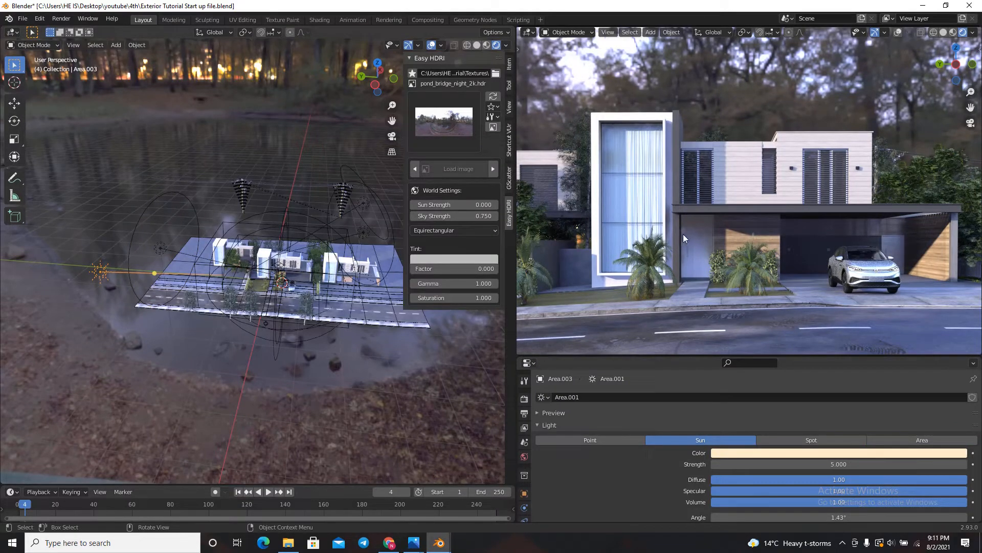
scroll(625, 238, "down", 3)
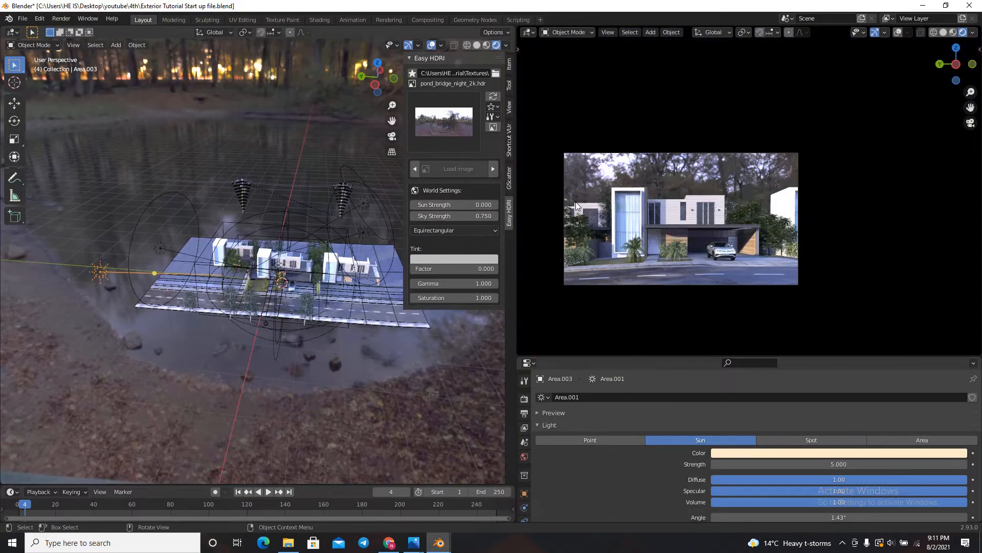
middle_click_drag(253, 228, 358, 194)
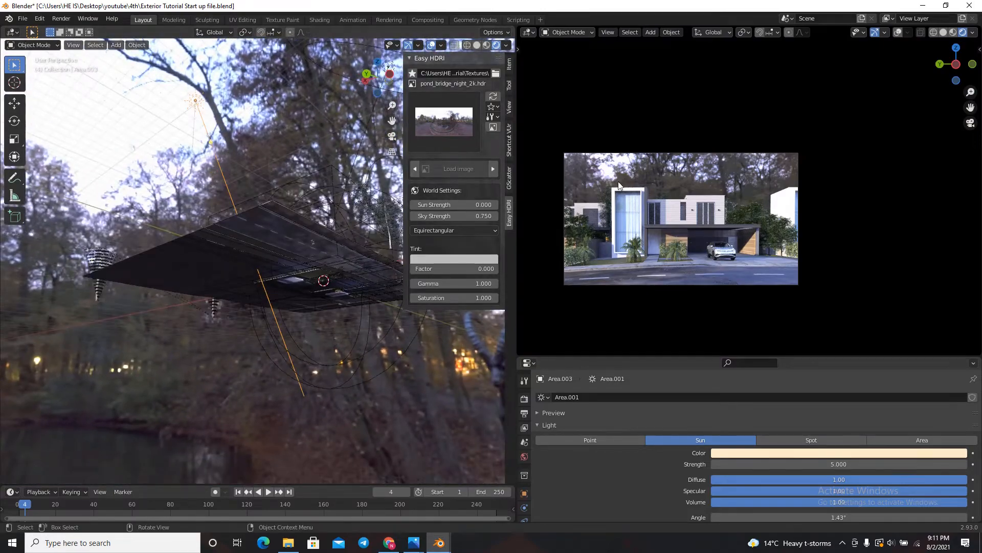
scroll(618, 180, "up", 3)
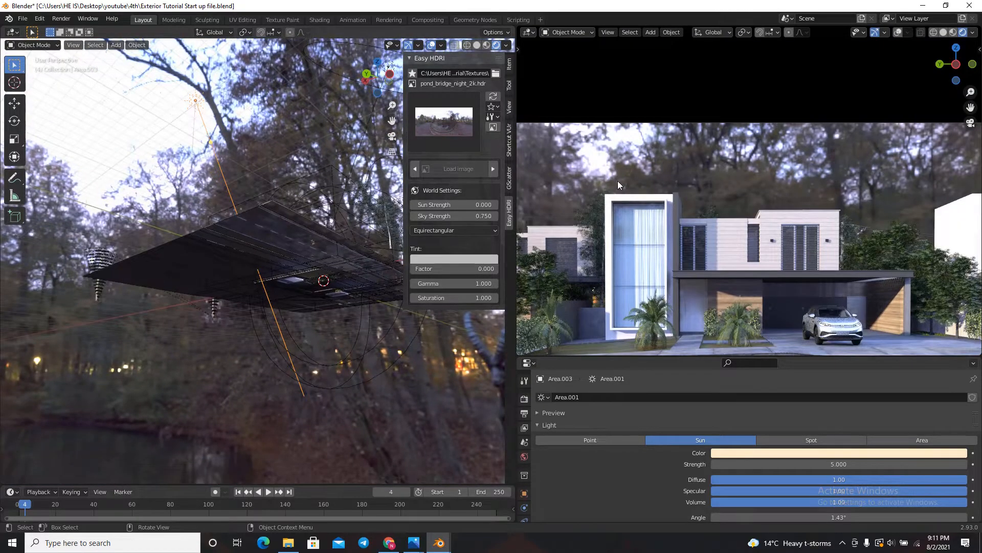
scroll(618, 180, "down", 3)
middle_click_drag(422, 305, 314, 373)
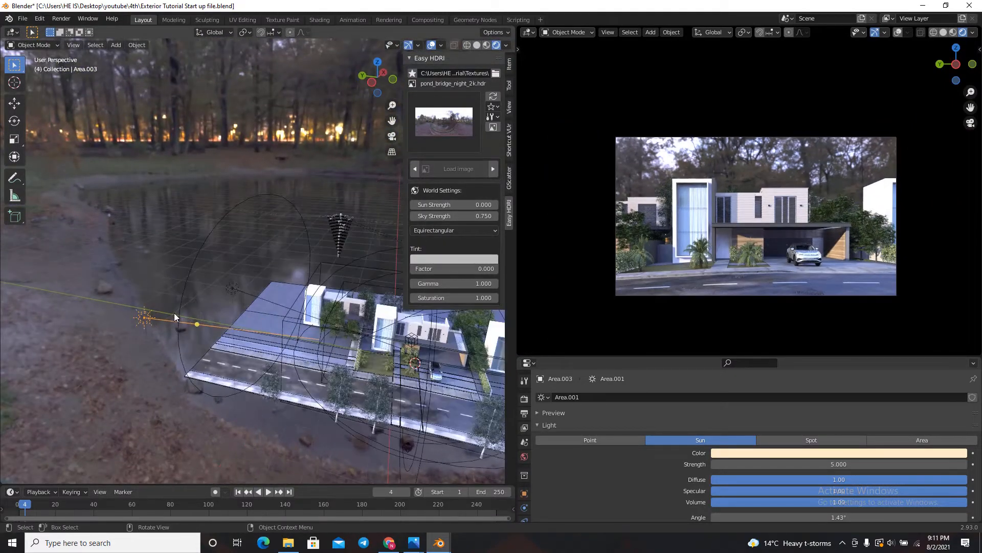
scroll(653, 231, "up", 2)
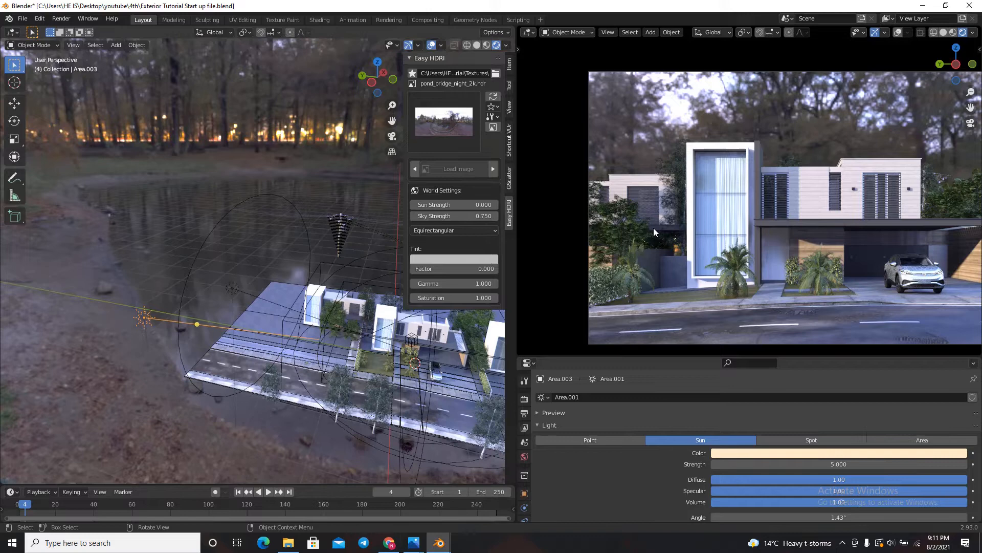
scroll(667, 213, "down", 2)
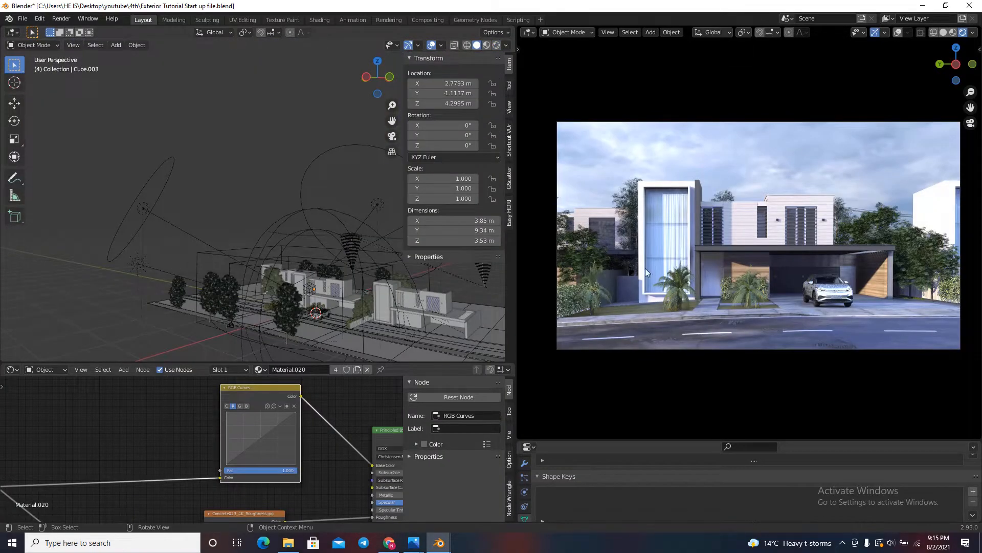
scroll(907, 262, "up", 10)
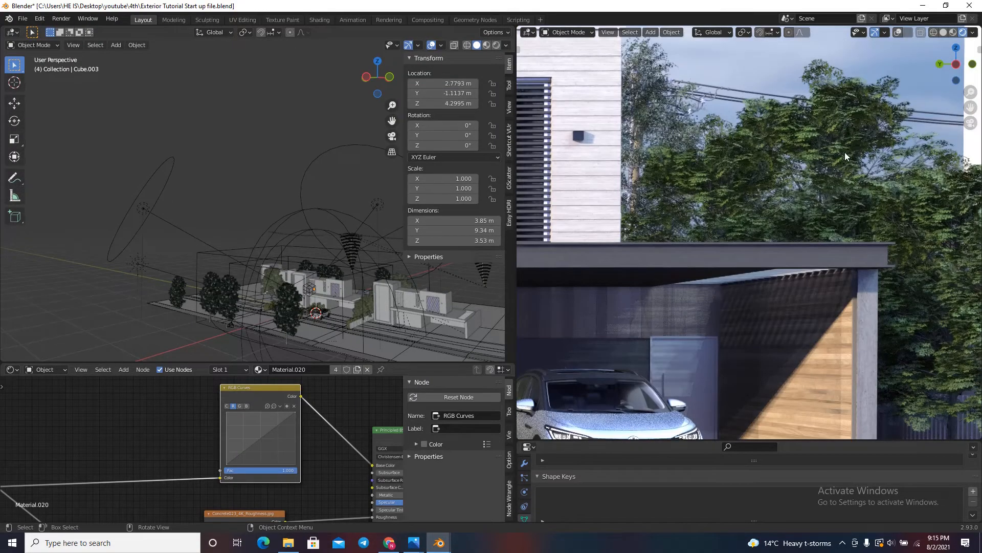
Examine the flat lawn, sidewalk and road in front of the tall glazed volume in the rendered camera view
scroll(838, 148, "down", 10)
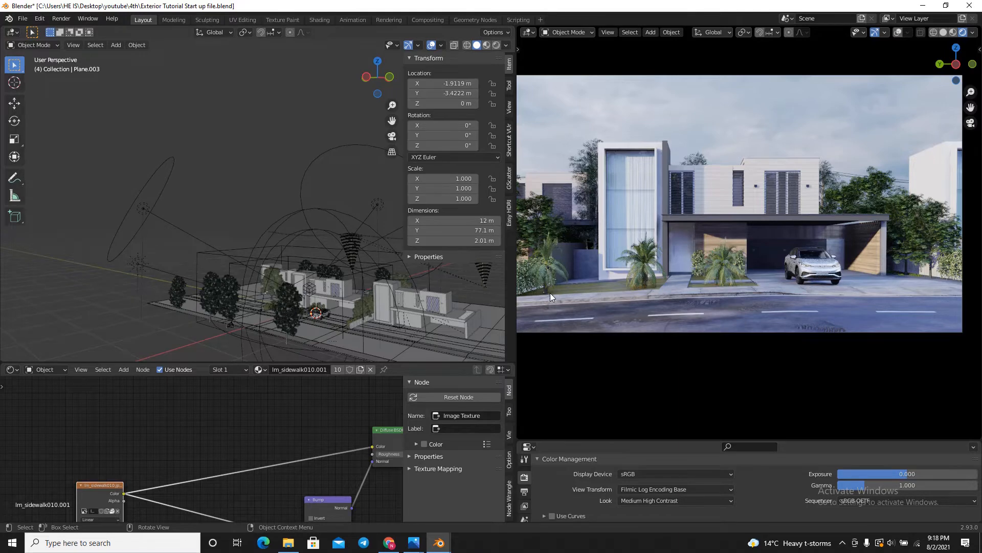
scroll(779, 260, "up", 6)
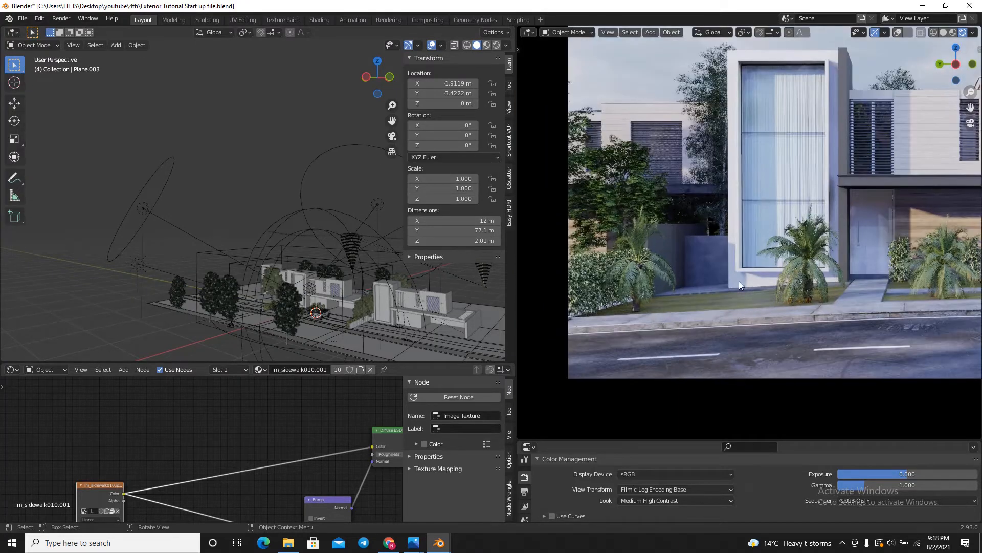
scroll(745, 280, "up", 2)
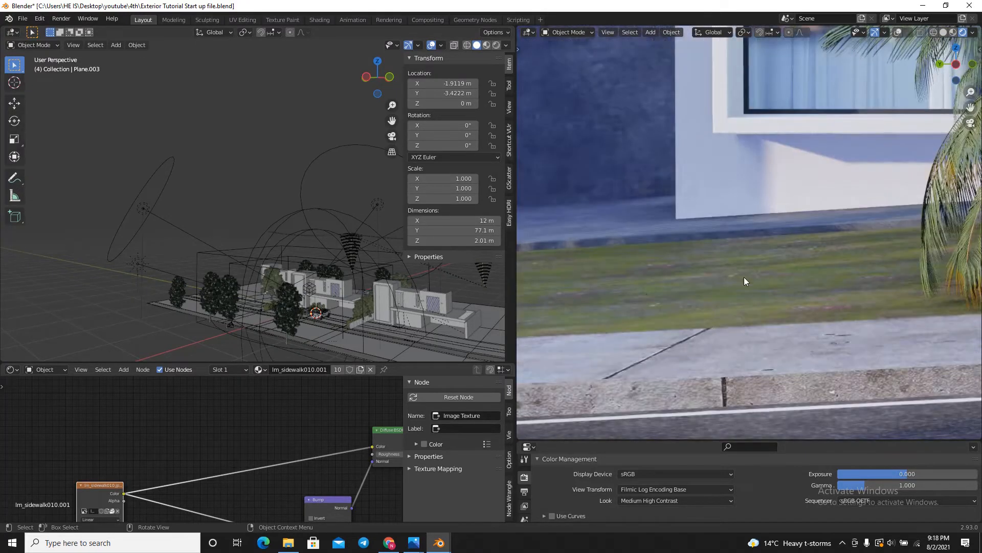
scroll(652, 274, "down", 3)
scroll(619, 292, "down", 2)
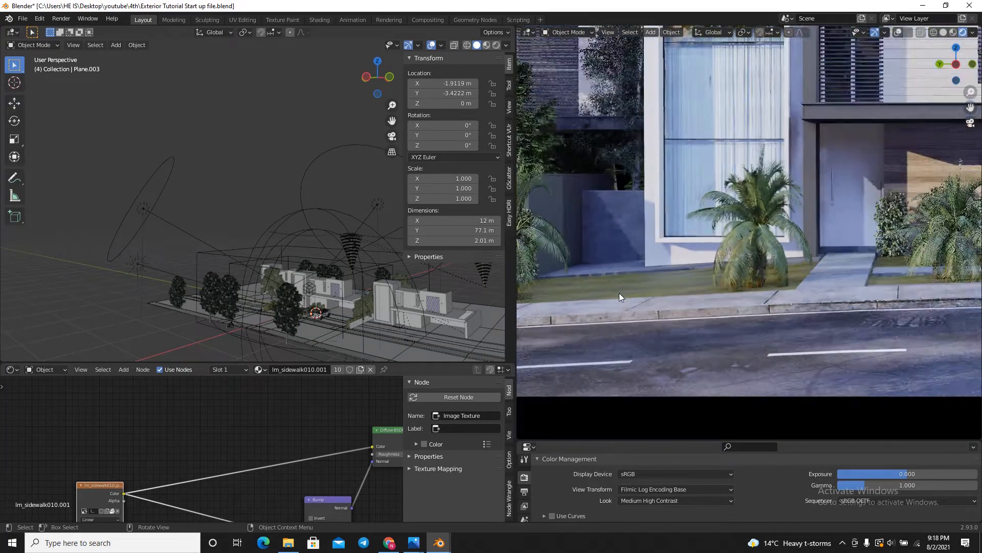
scroll(619, 292, "down", 3)
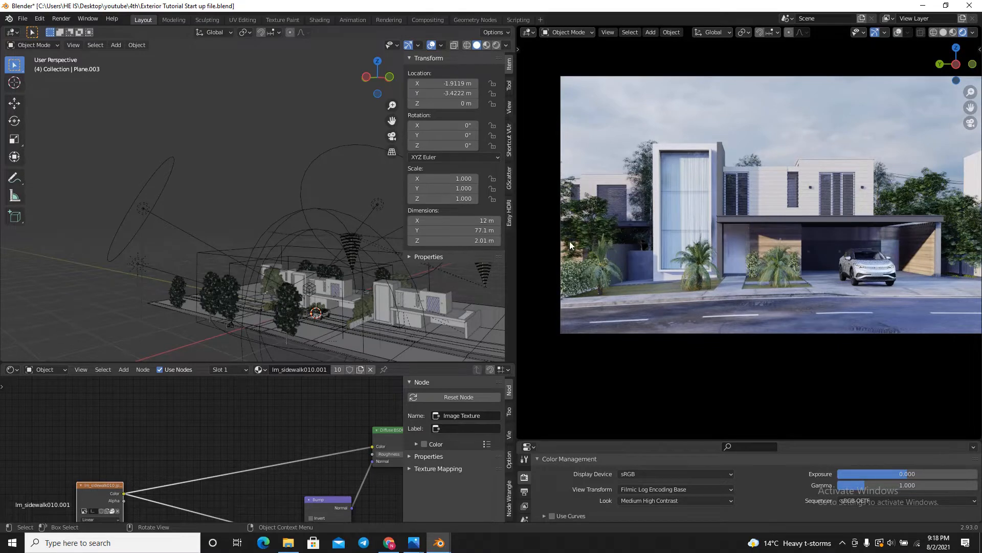
Inspect the trees and foliage between the neighbouring house and the tall glazed volume, comparing them with the full camera frame
scroll(571, 243, "up", 4)
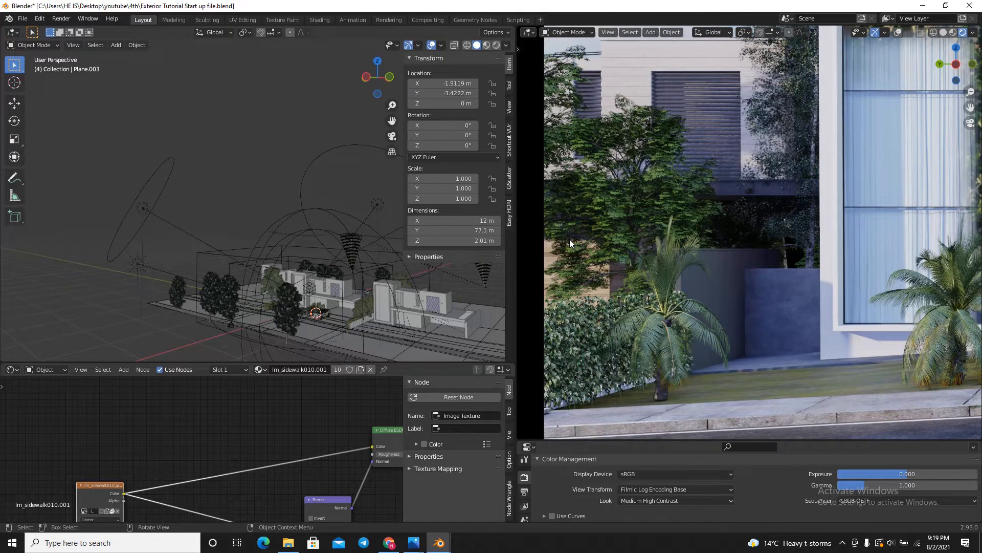
scroll(744, 167, "up", 5)
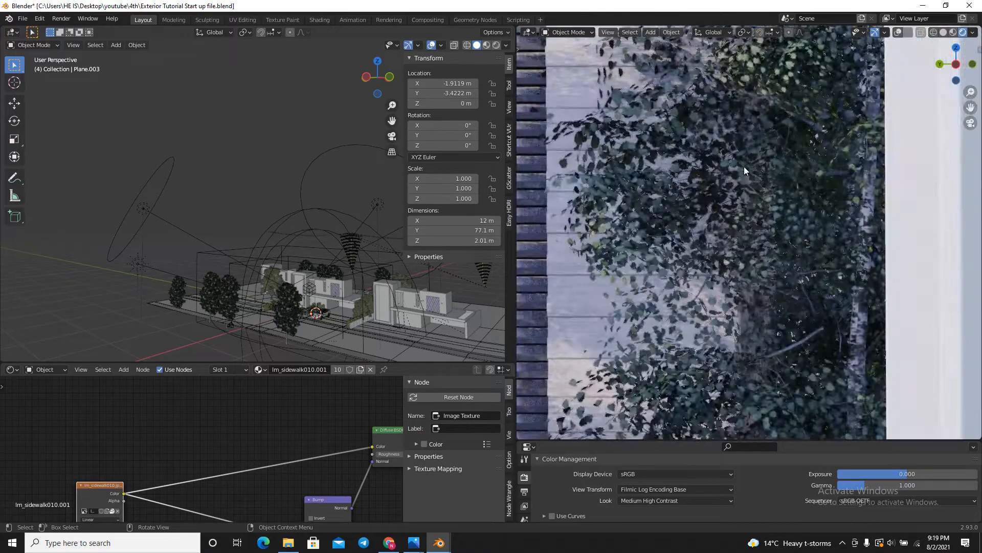
scroll(777, 133, "down", 3)
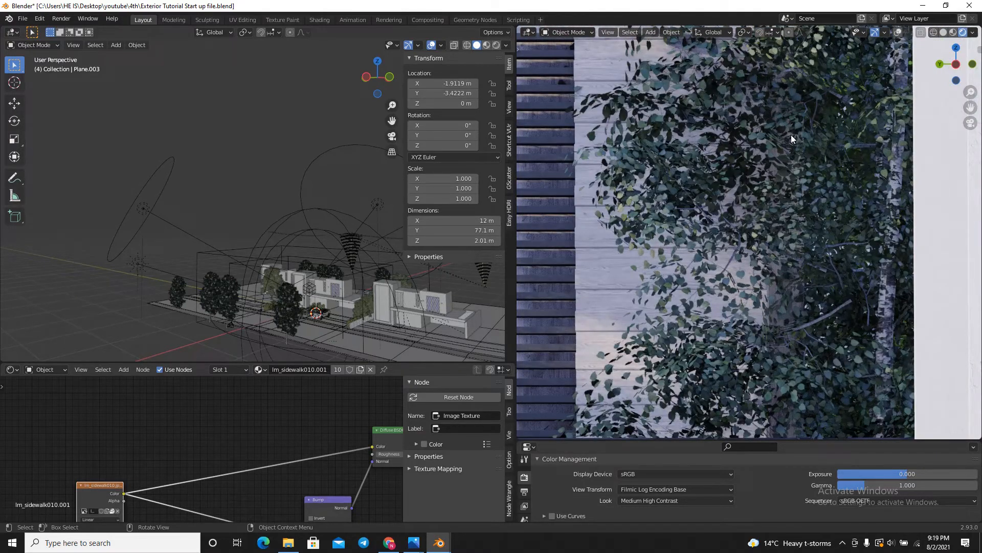
scroll(777, 164, "up", 4)
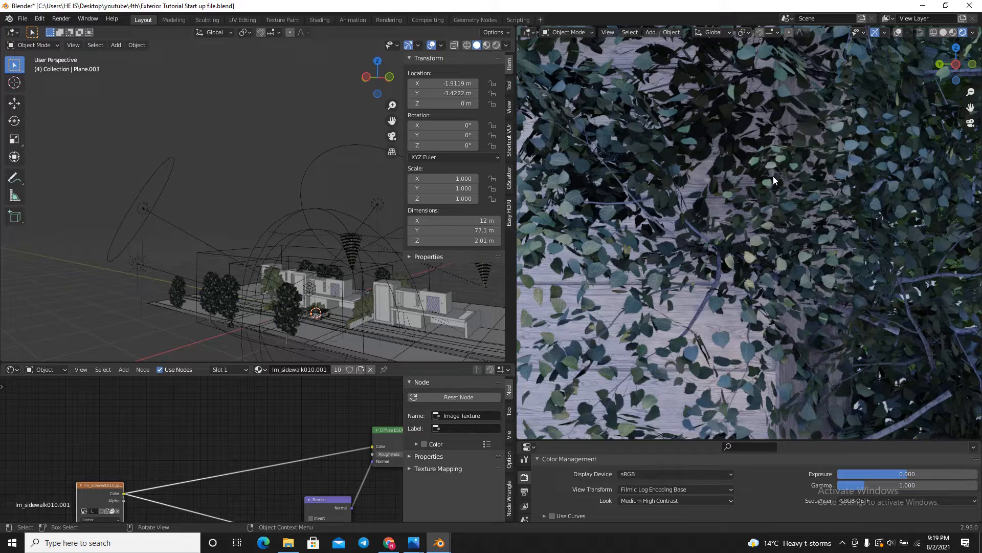
scroll(775, 174, "down", 5)
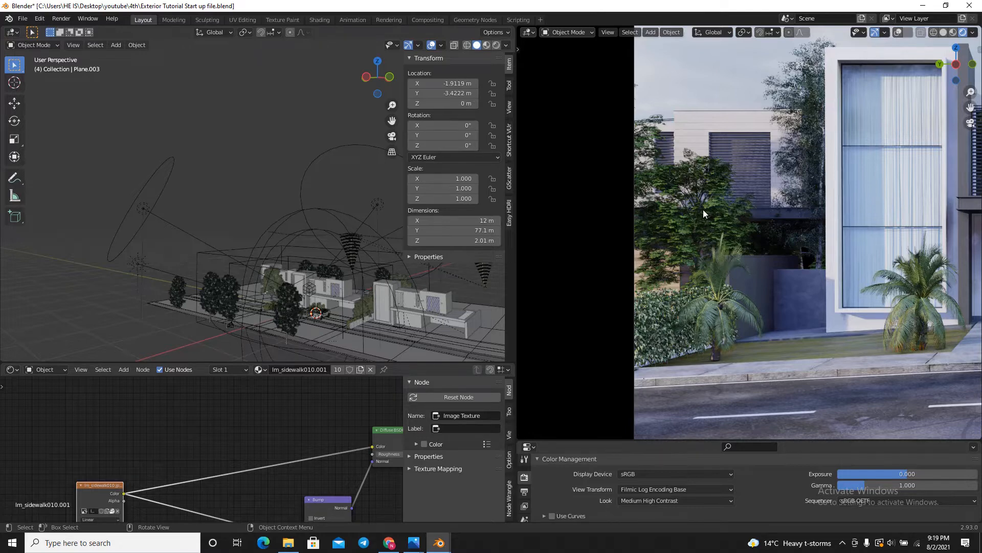
scroll(704, 213, "up", 3)
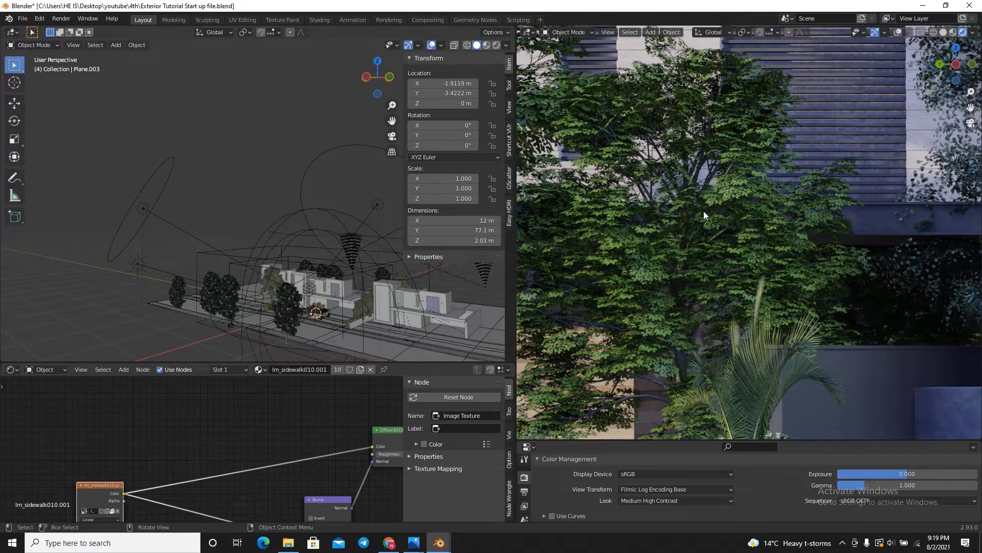
scroll(639, 241, "up", 2)
scroll(646, 210, "down", 8)
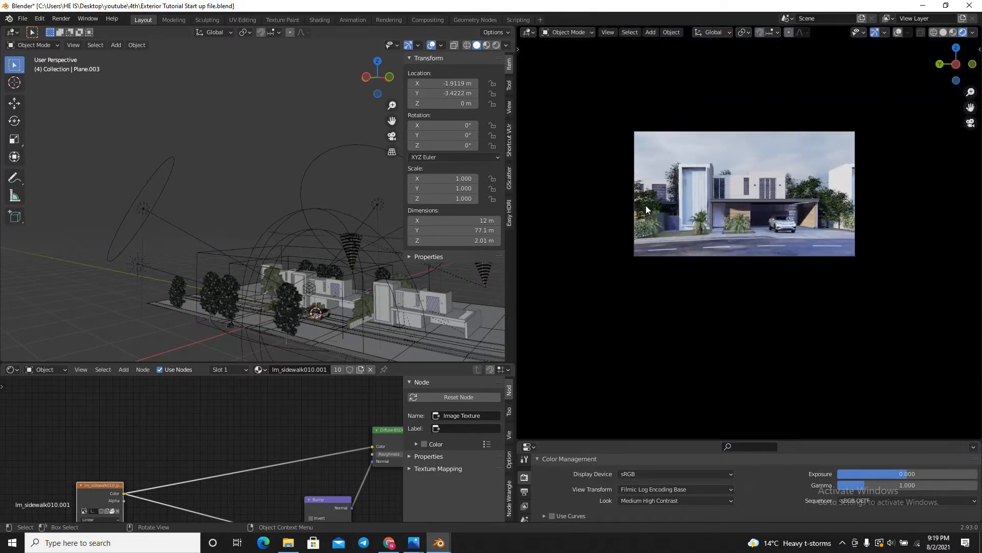
key("Home")
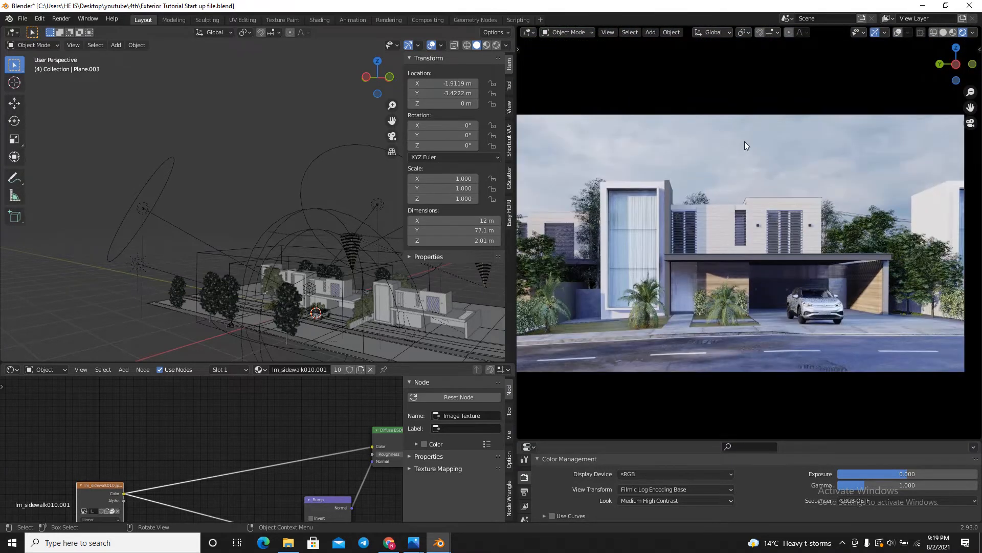
scroll(919, 238, "down", 2)
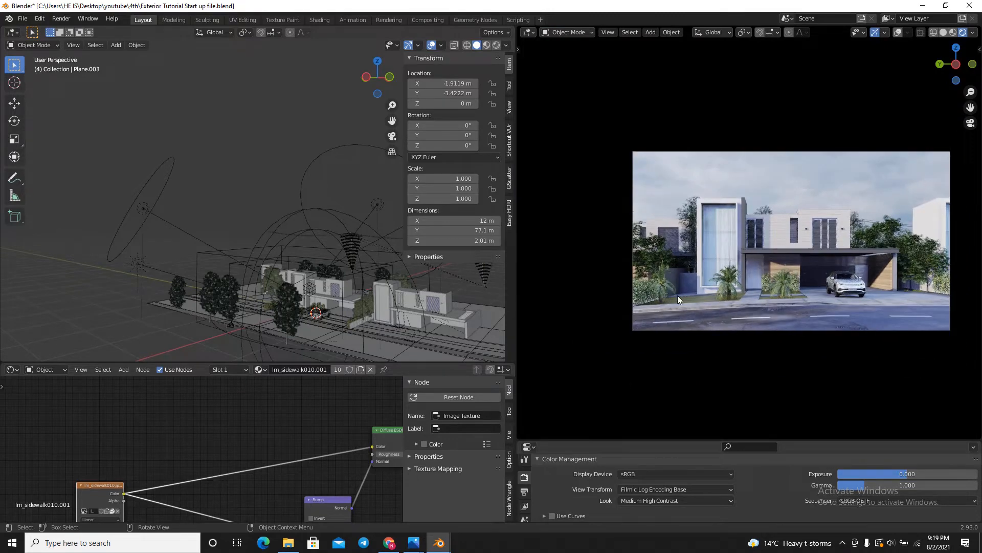
scroll(686, 311, "up", 2)
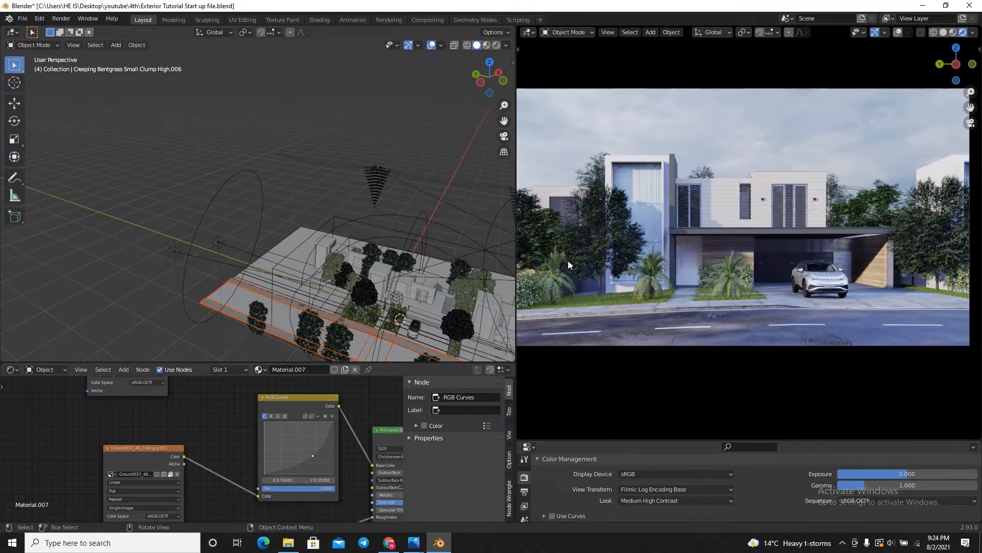
Examine the tree in front of the glazed volume and the grass along the sidewalk in the rendered camera view
scroll(567, 260, "up", 5)
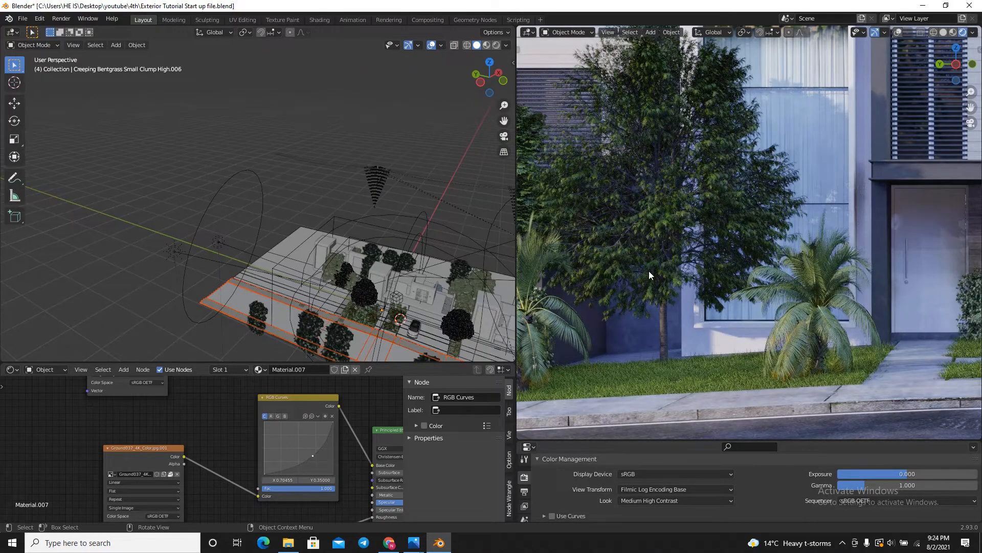
scroll(648, 271, "up", 4)
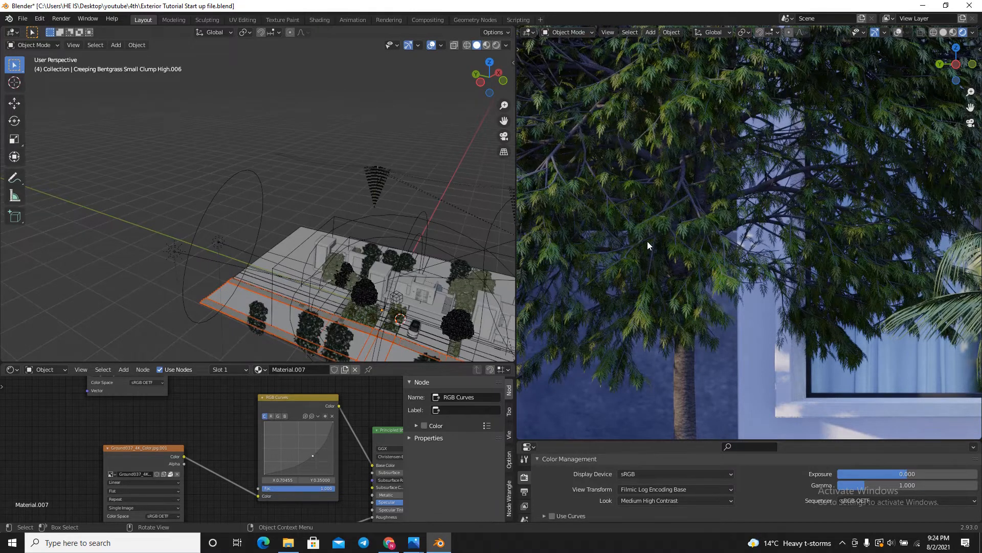
scroll(647, 242, "down", 5)
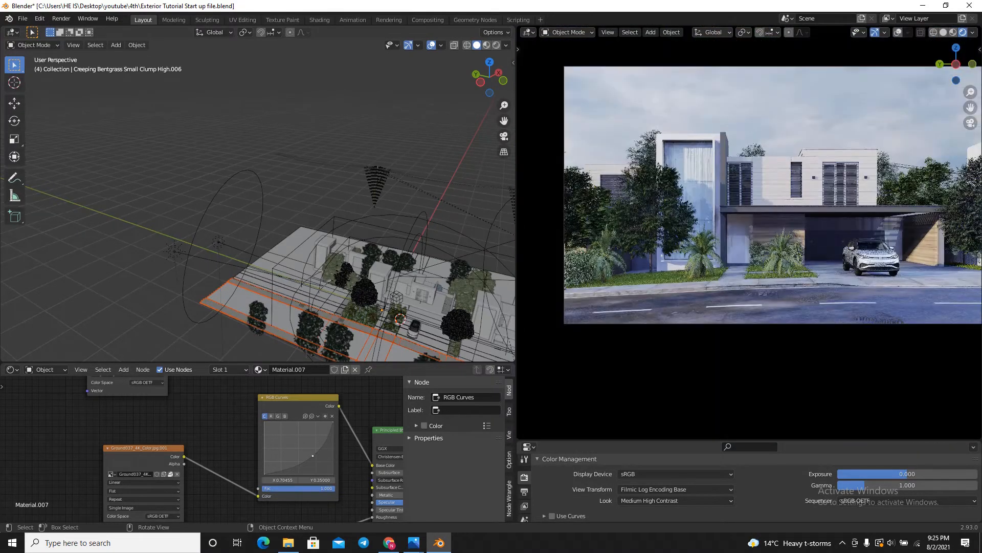
scroll(870, 251, "down", 1)
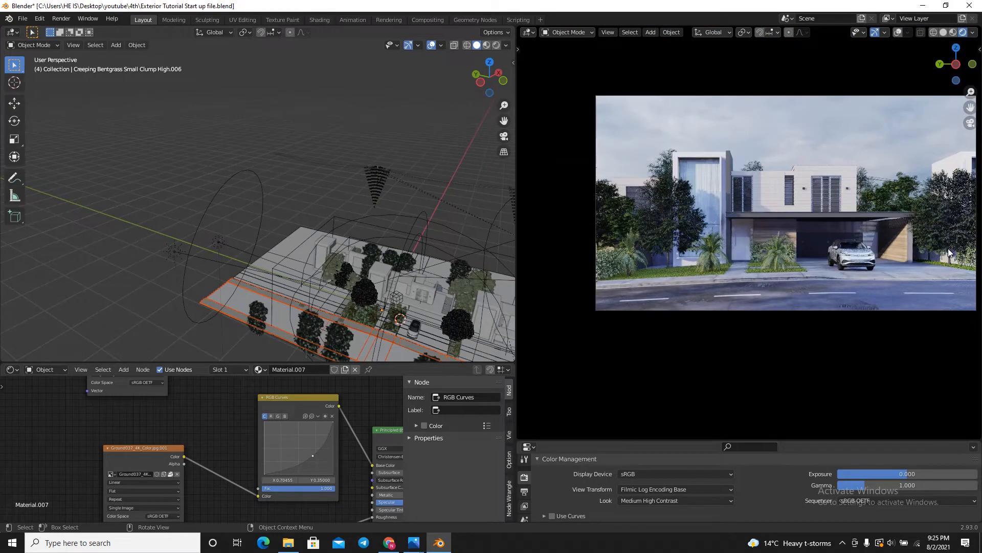
scroll(948, 247, "up", 2)
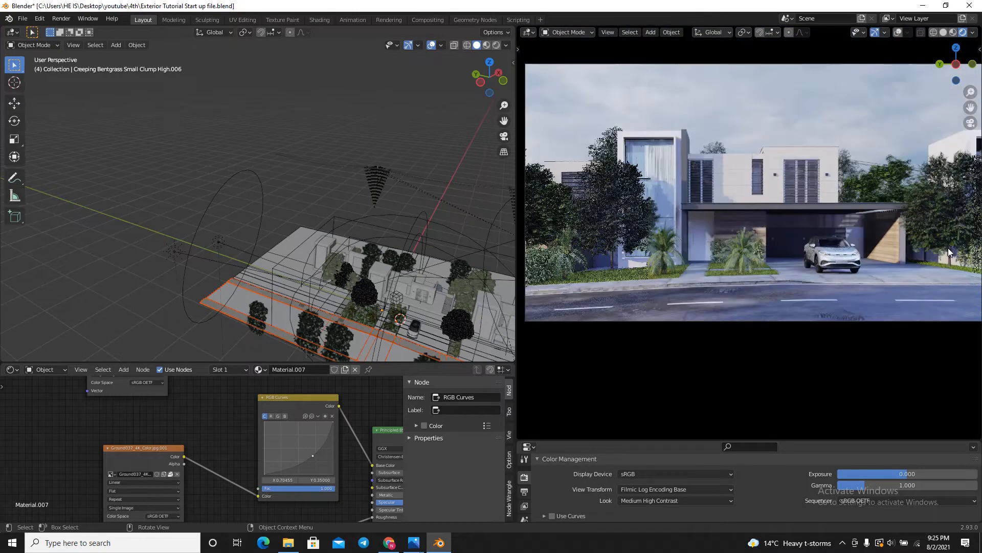
scroll(658, 330, "up", 3)
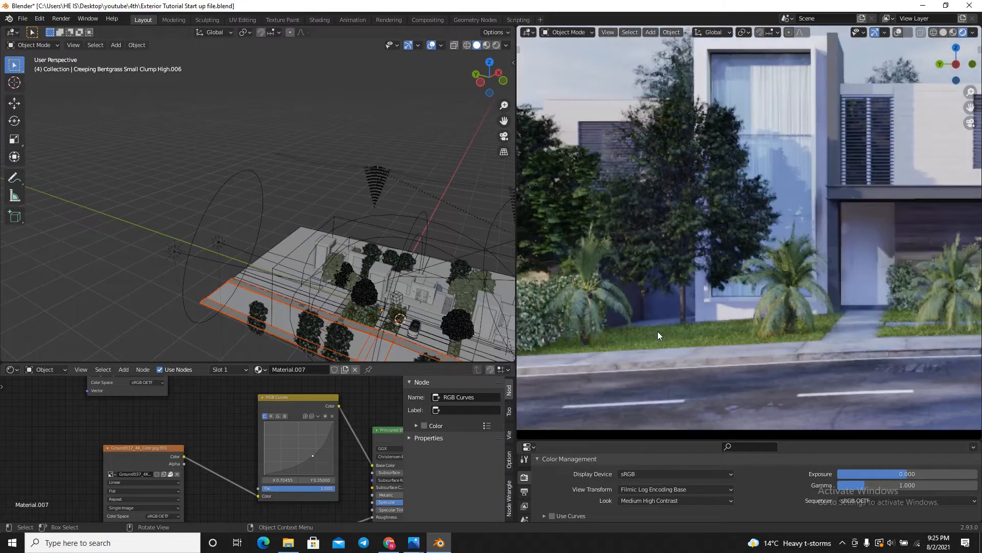
scroll(728, 367, "up", 3)
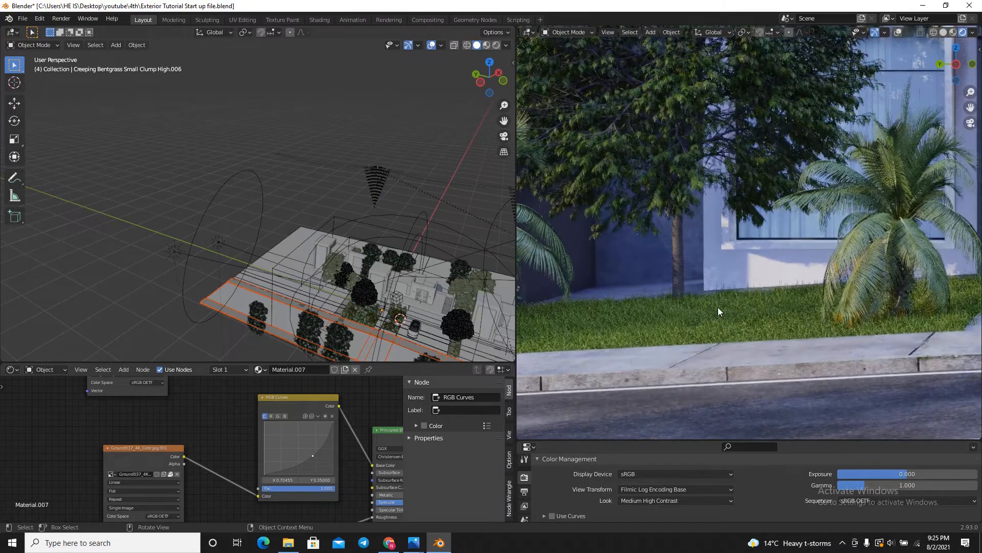
scroll(718, 307, "up", 2)
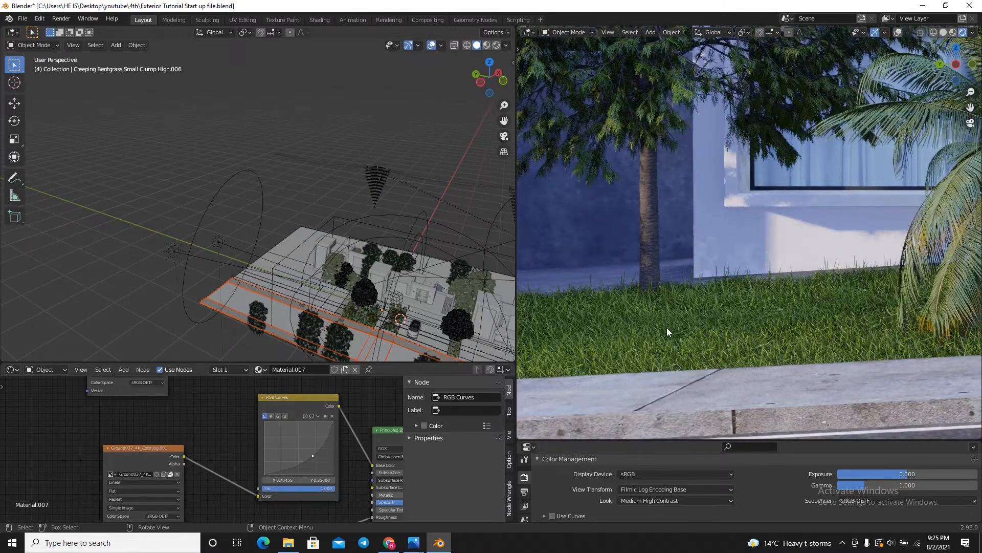
scroll(667, 329, "down", 4)
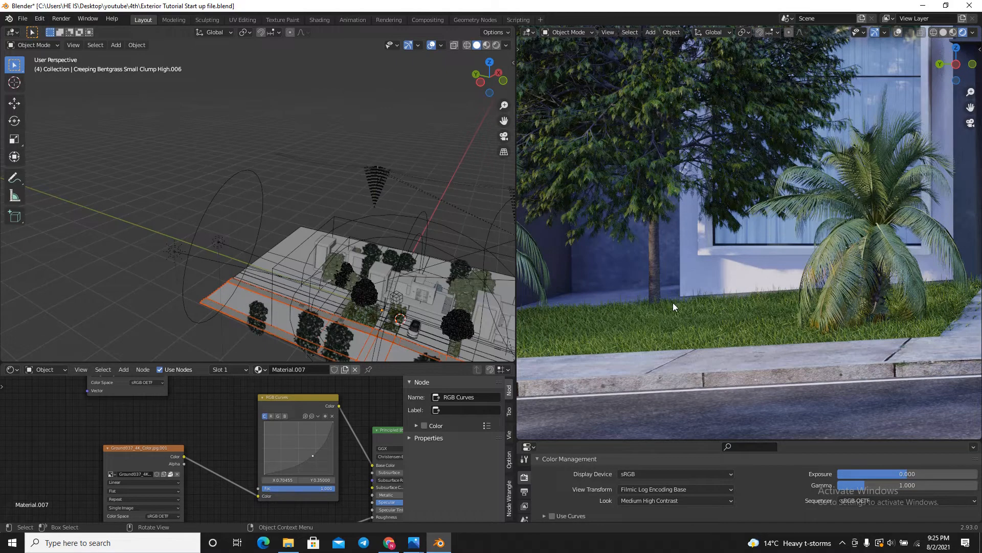
scroll(674, 302, "down", 6)
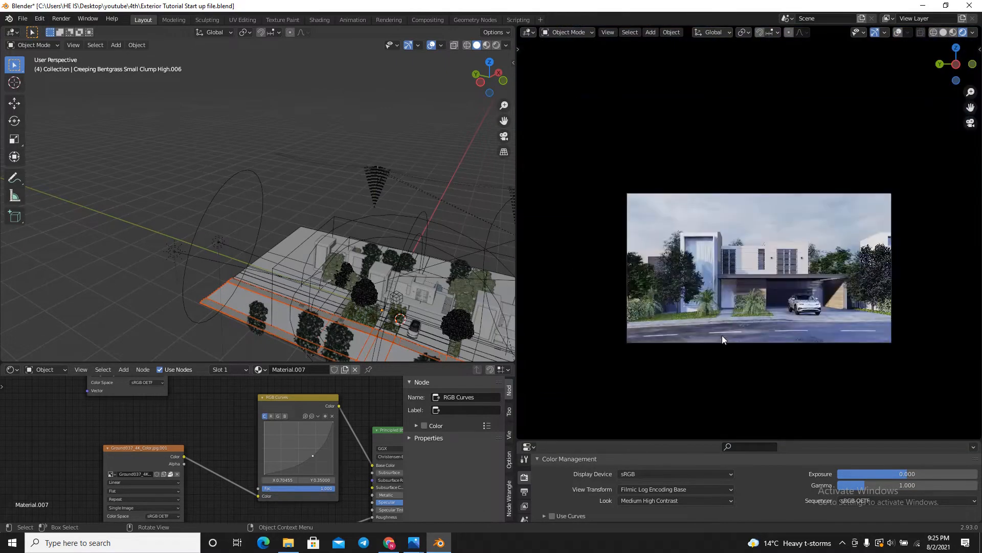
Check the entrance door, palms and planted bed beside the carport against the full rendered camera frame
scroll(748, 312, "up", 3)
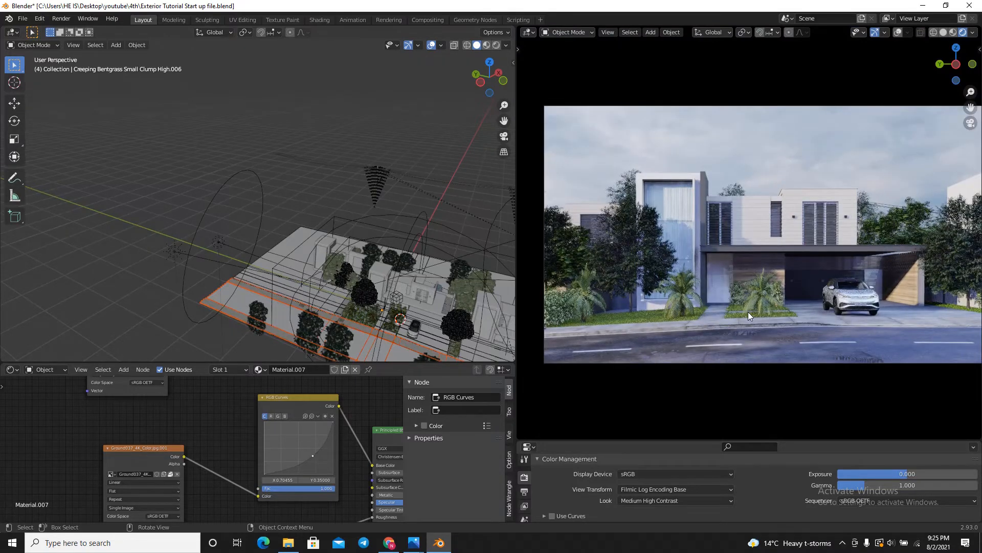
scroll(714, 265, "up", 5)
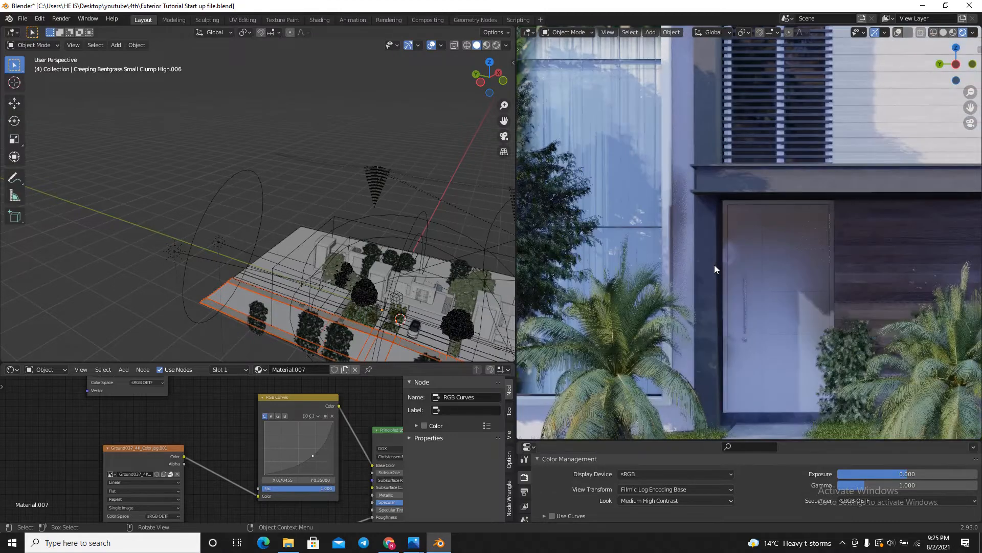
scroll(832, 309, "down", 4)
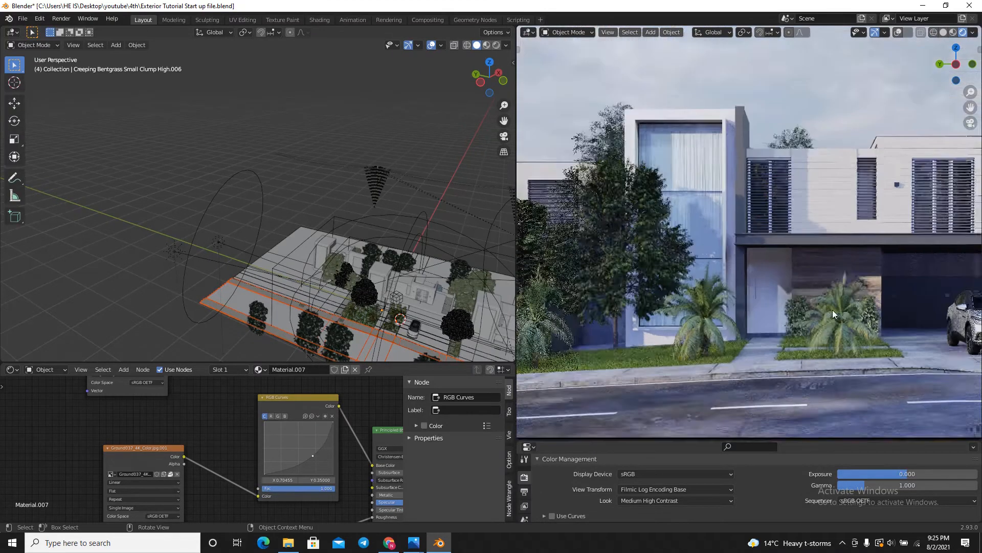
scroll(705, 283, "down", 2)
scroll(701, 263, "down", 2)
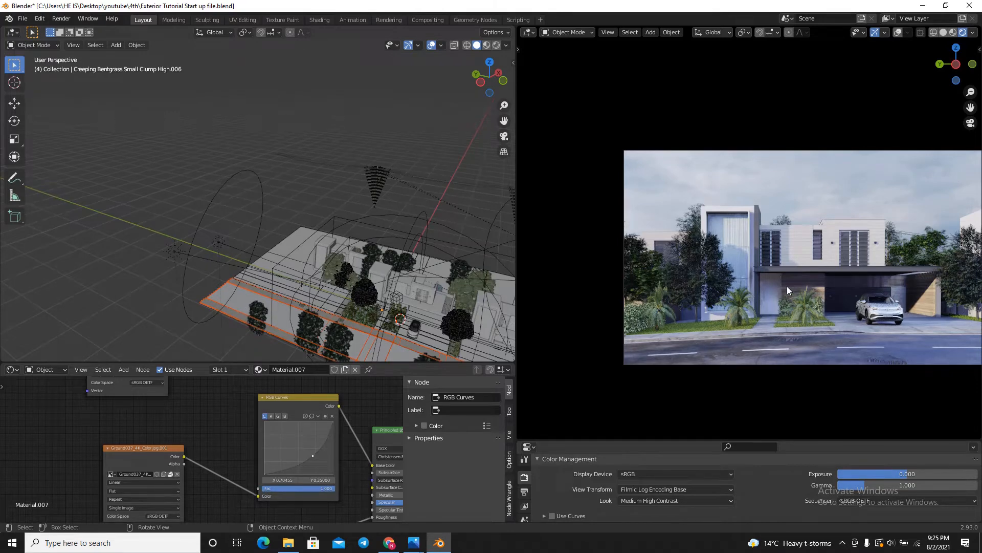
scroll(787, 288, "up", 2)
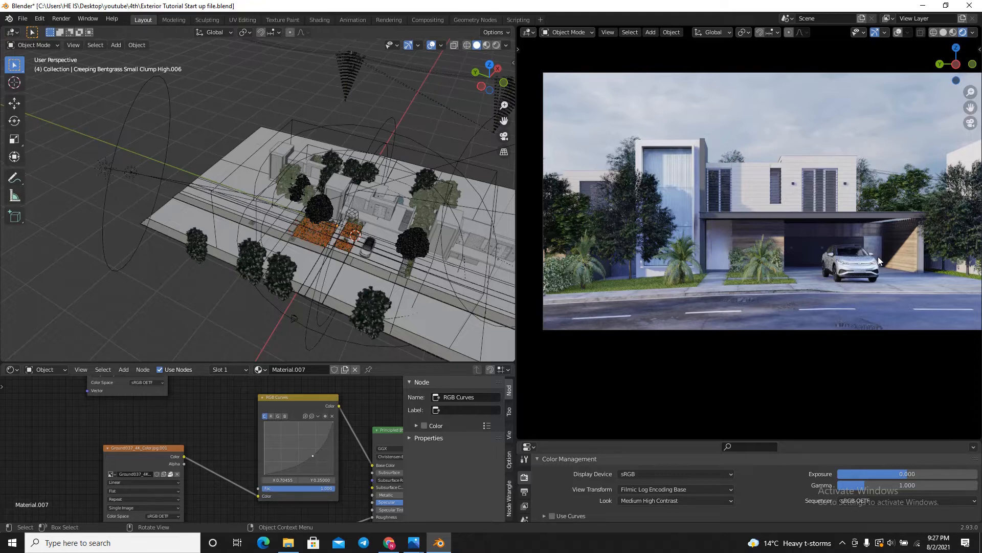
Enlarge the properties editor and review the scene's output dimensions
left_click_drag(737, 441, 665, 355)
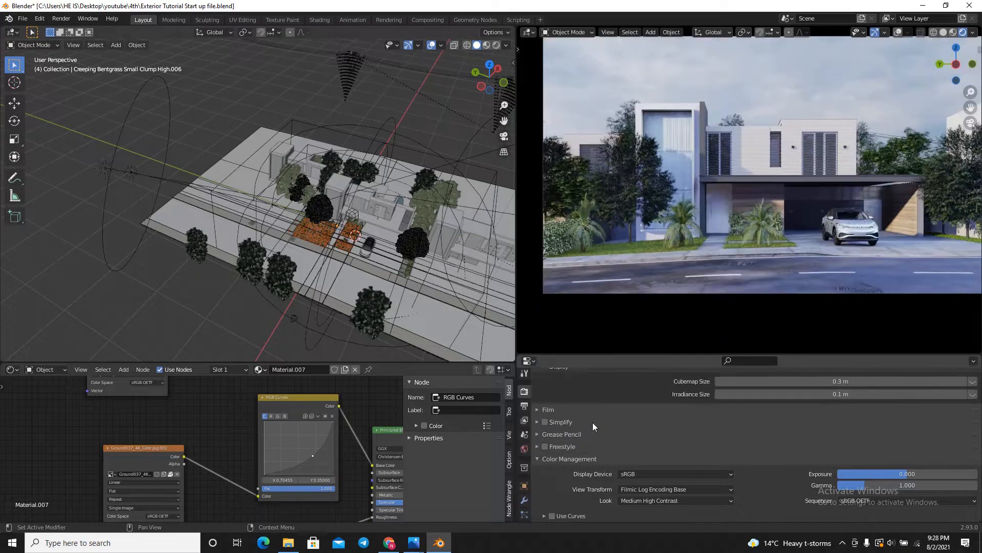
left_click(524, 405)
scroll(558, 421, "down", 3)
scroll(557, 422, "up", 3)
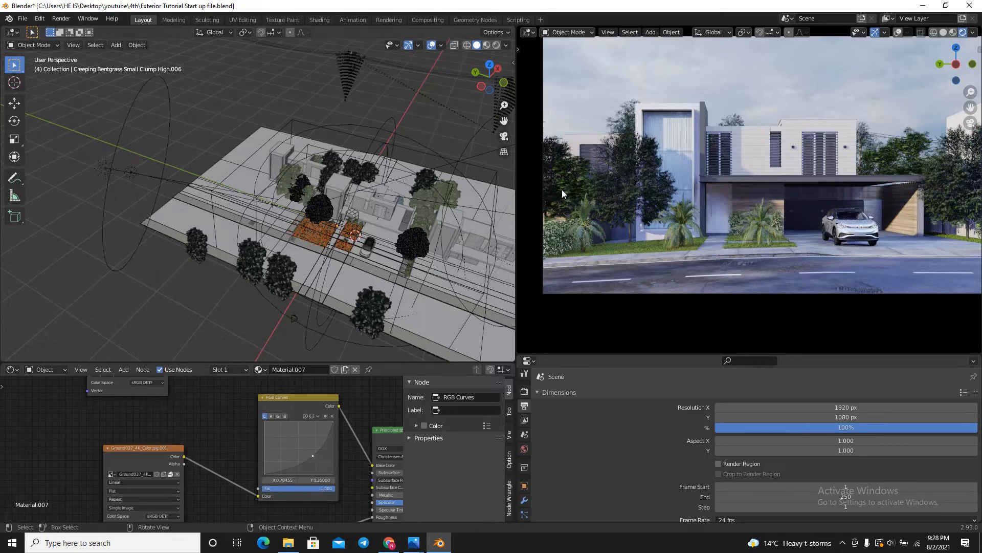
Hide the bright green tree standing behind the palm in front of the neighbouring house
scroll(562, 189, "up", 5)
scroll(603, 177, "up", 3)
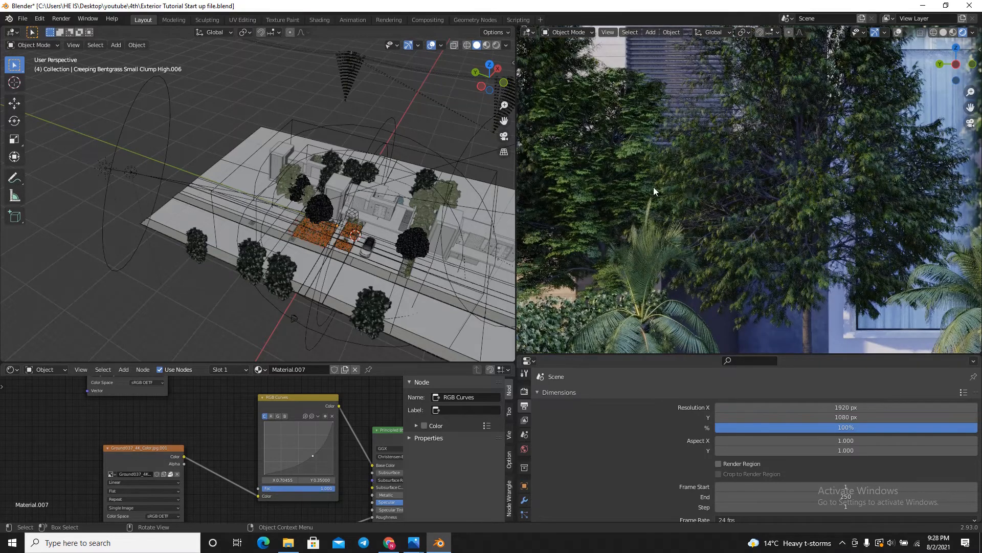
scroll(652, 186, "down", 3)
left_click(631, 192)
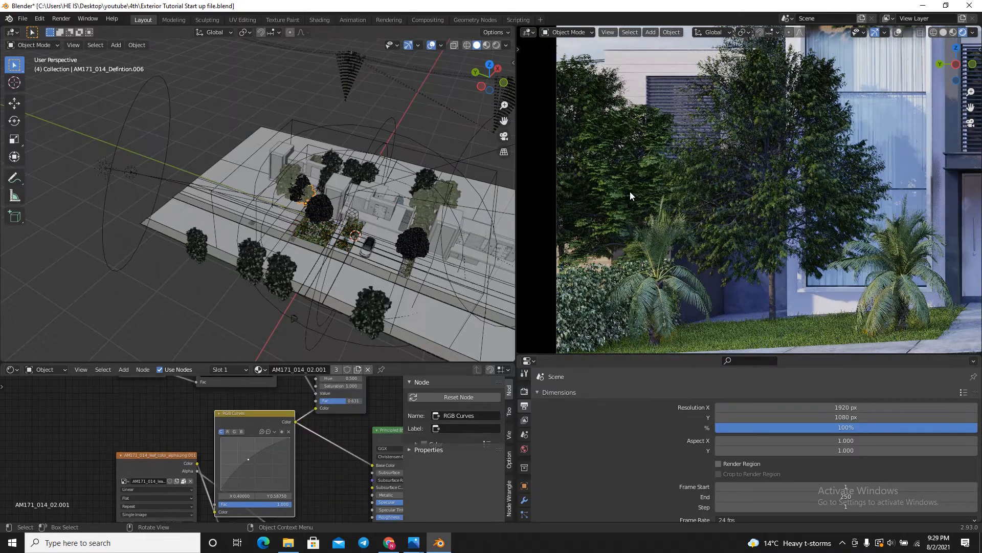
key("h")
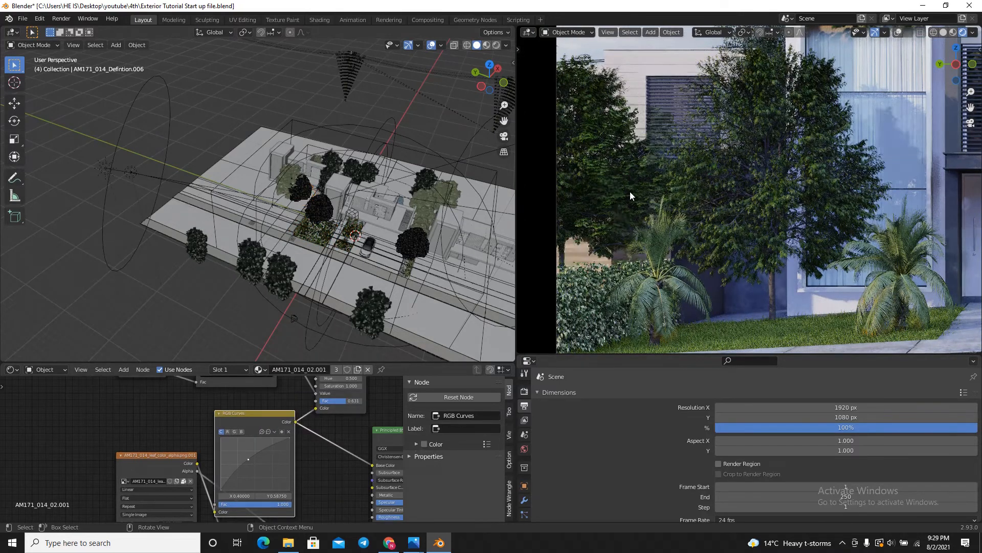
Examine the trees, glazed volume, carport and car up close and against the full rendered camera frame
scroll(628, 196, "down", 3)
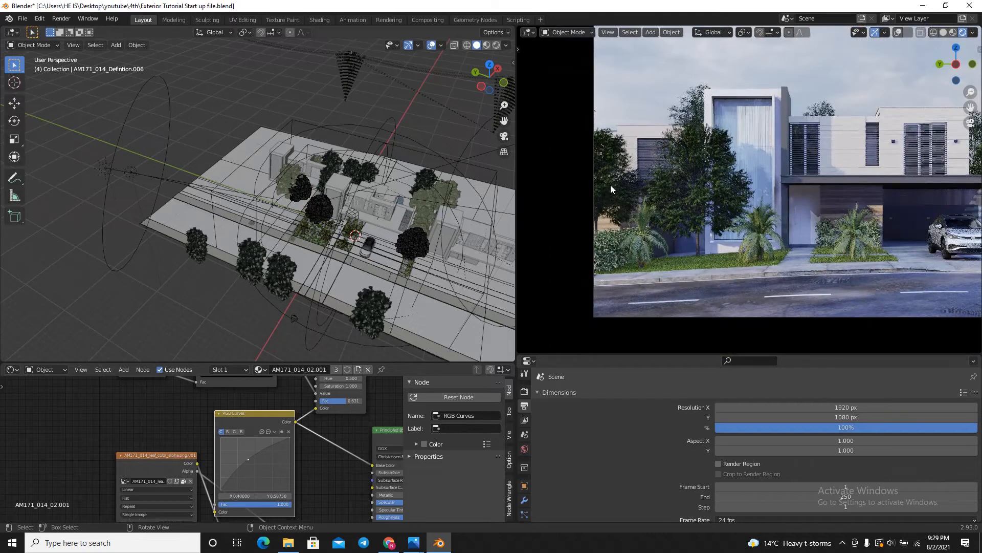
scroll(625, 201, "down", 4)
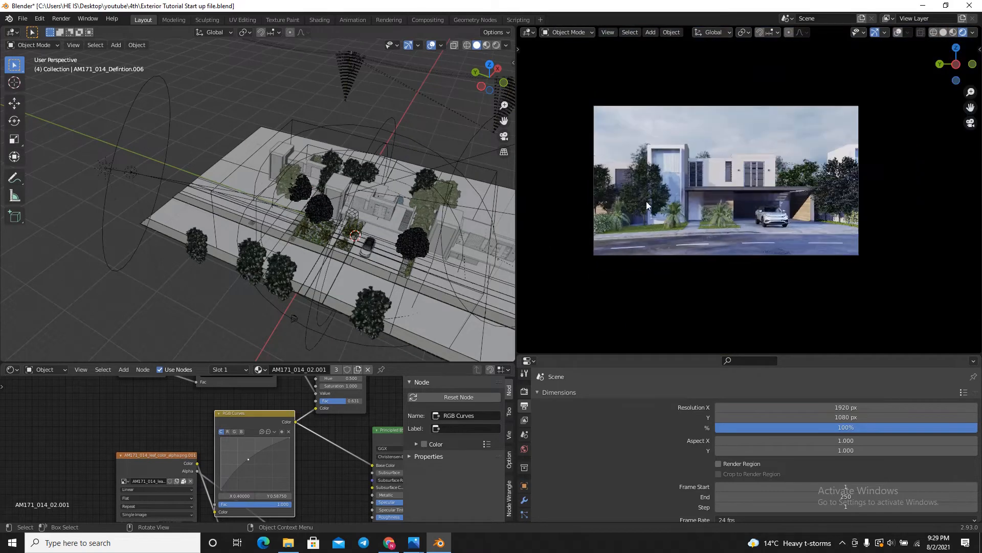
scroll(824, 180, "up", 3)
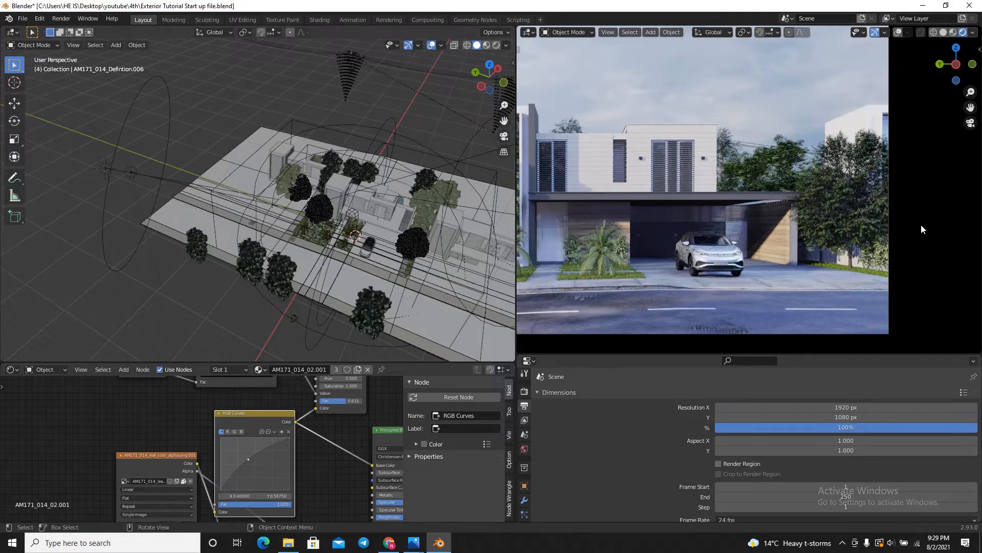
scroll(921, 224, "down", 2)
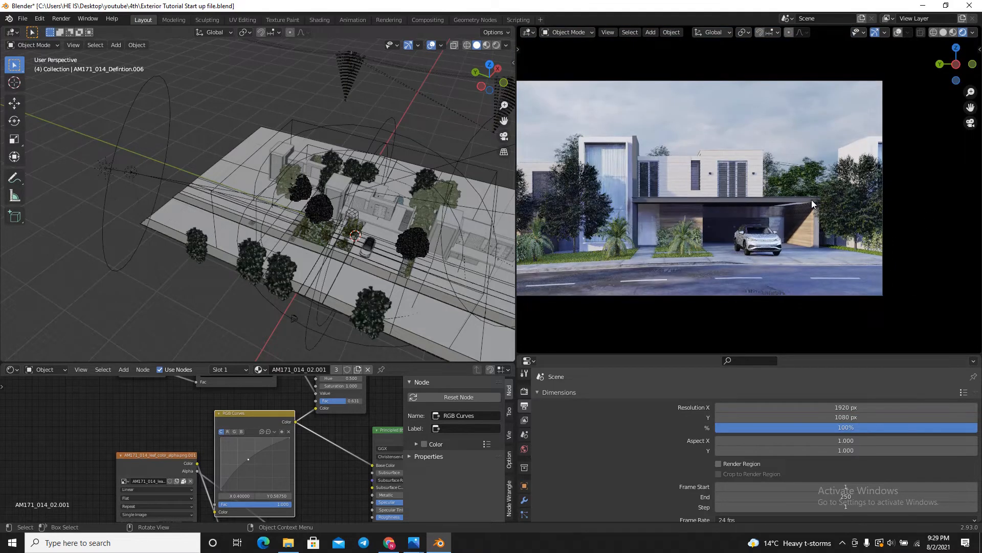
scroll(812, 199, "up", 5)
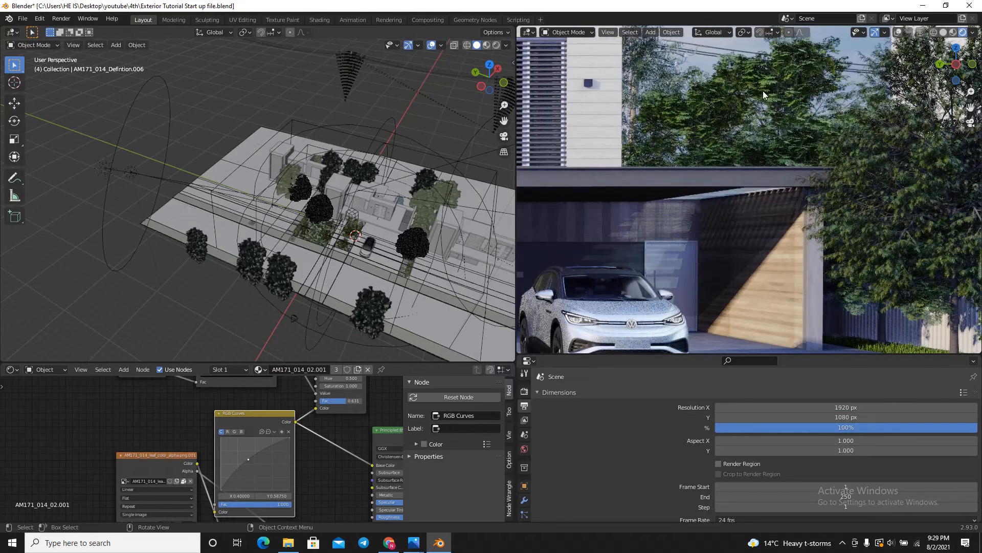
scroll(763, 90, "up", 3)
scroll(791, 131, "down", 4)
scroll(857, 266, "down", 4)
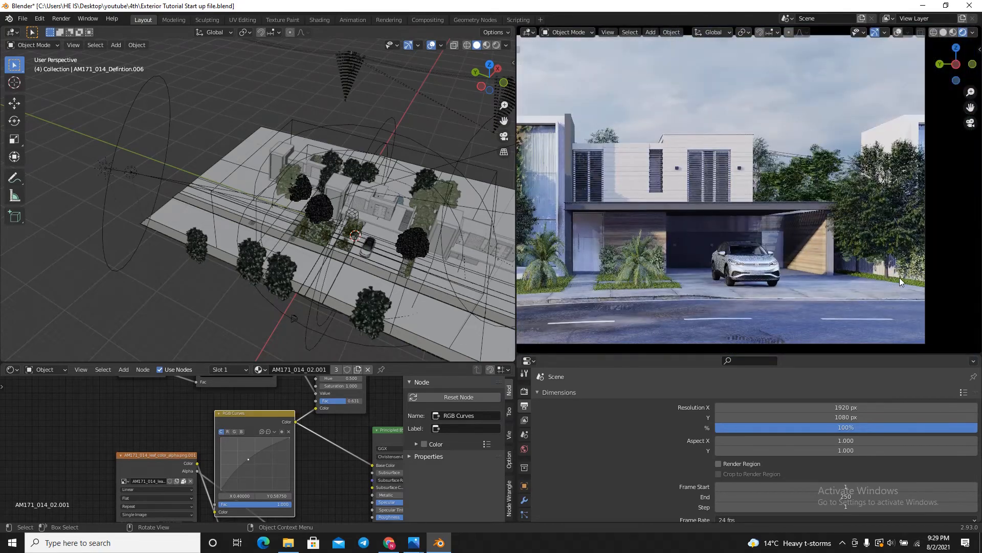
scroll(908, 268, "down", 5)
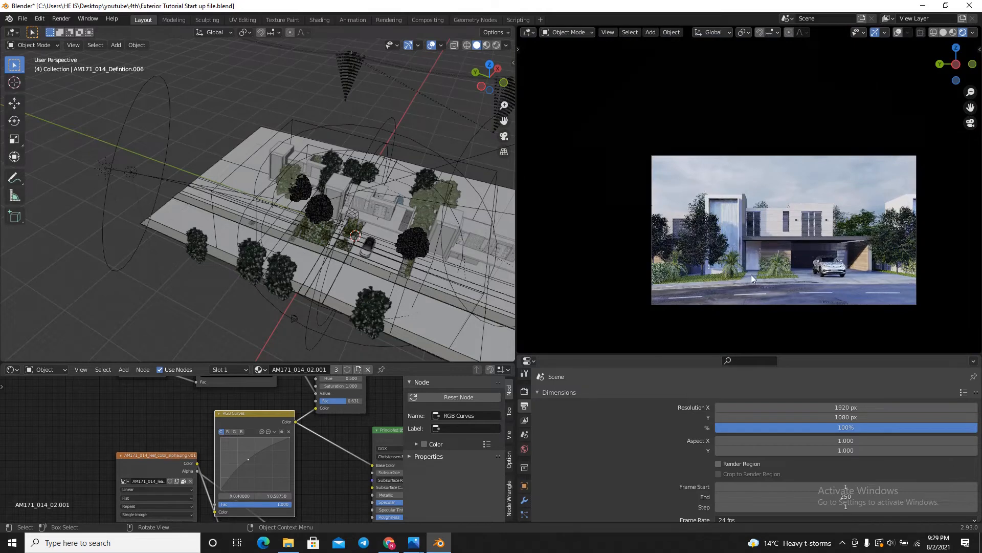
scroll(751, 274, "up", 8)
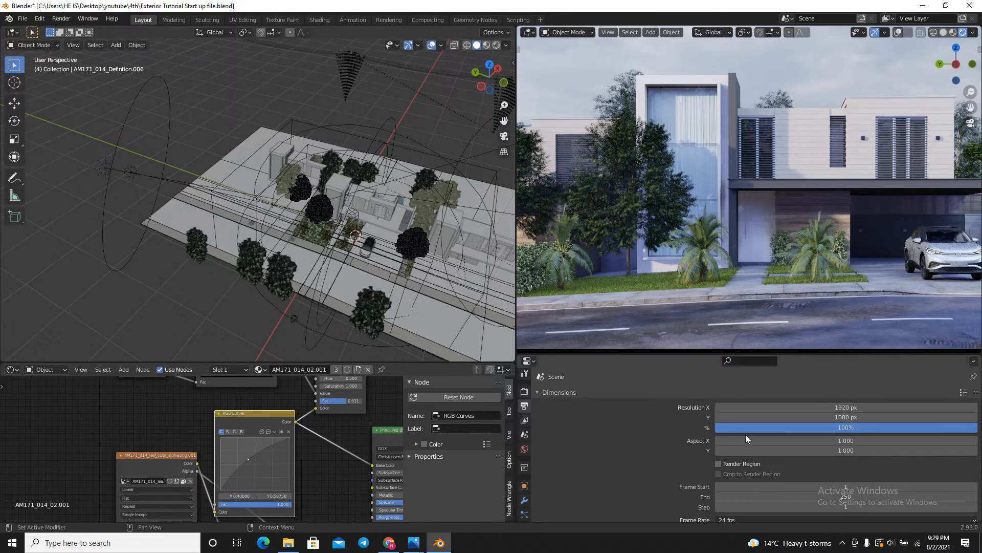
Set the scene's frame rate to 25 fps and the output file format to FFmpeg Video
scroll(846, 410, "down", 4)
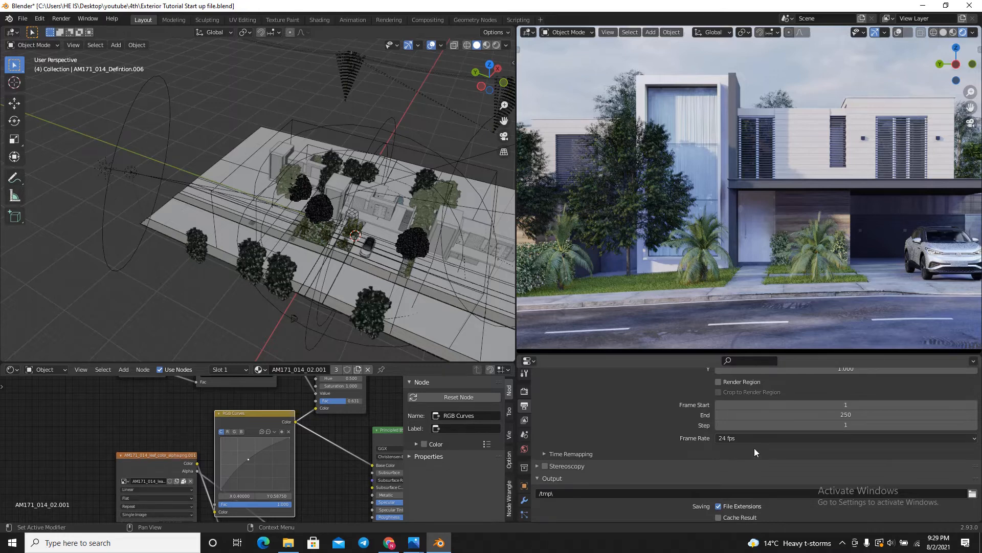
left_click(745, 438)
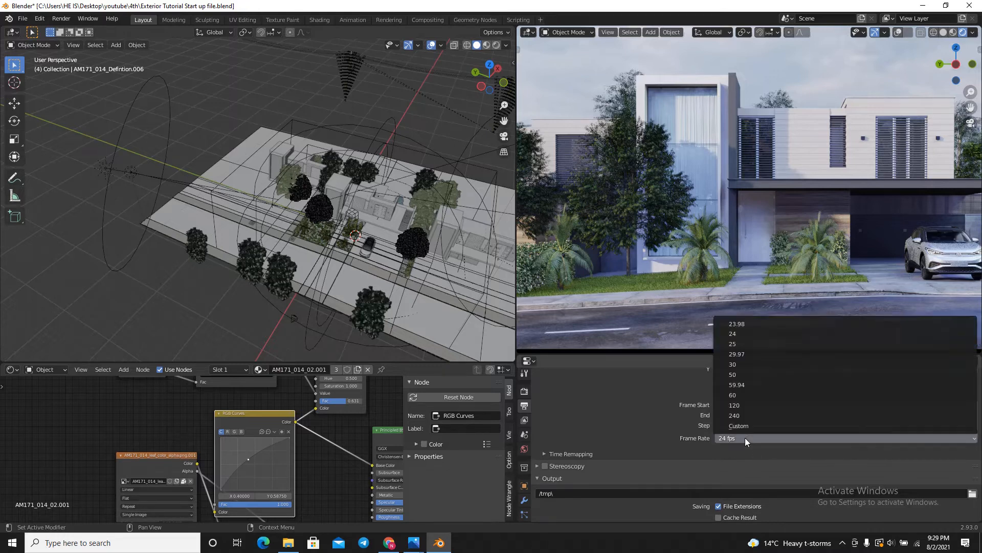
left_click(742, 344)
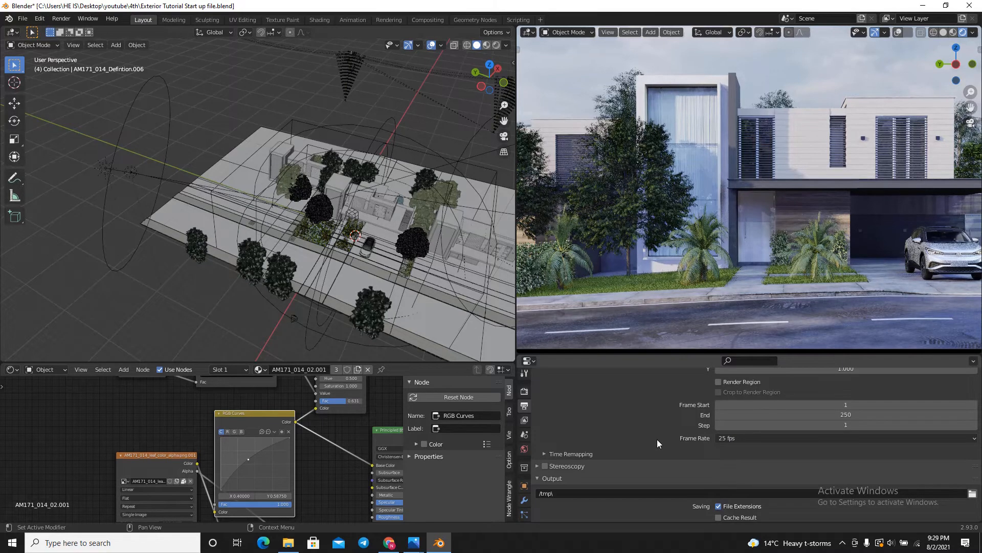
scroll(681, 455, "down", 3)
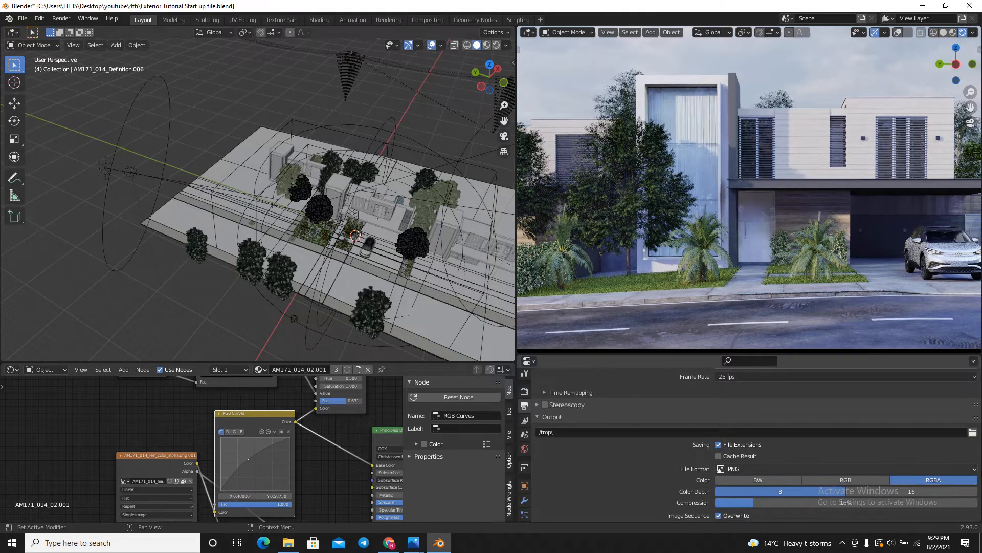
left_click(973, 471)
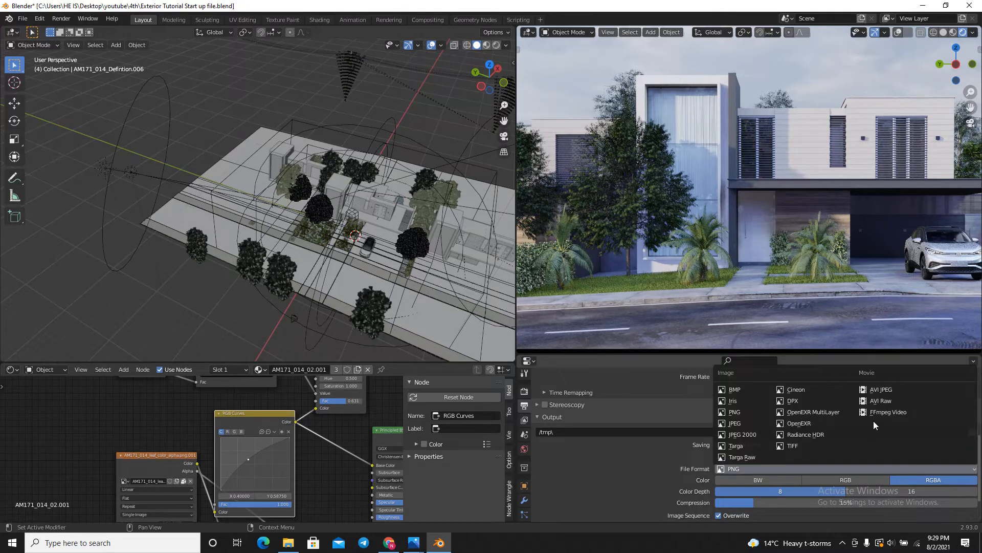
left_click(881, 409)
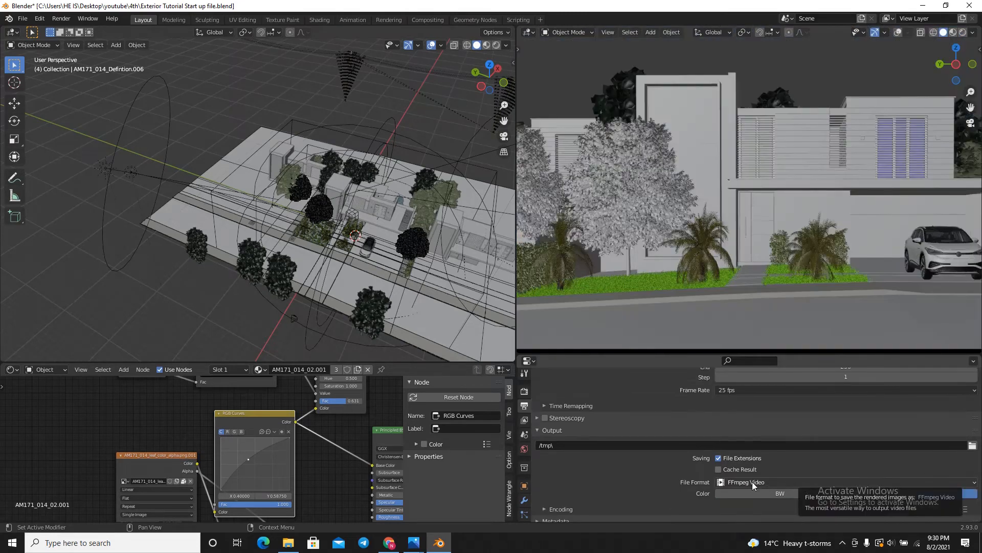
Apply the H264 in MP4 encoding preset and set the video output quality to High Quality
scroll(732, 477, "down", 1)
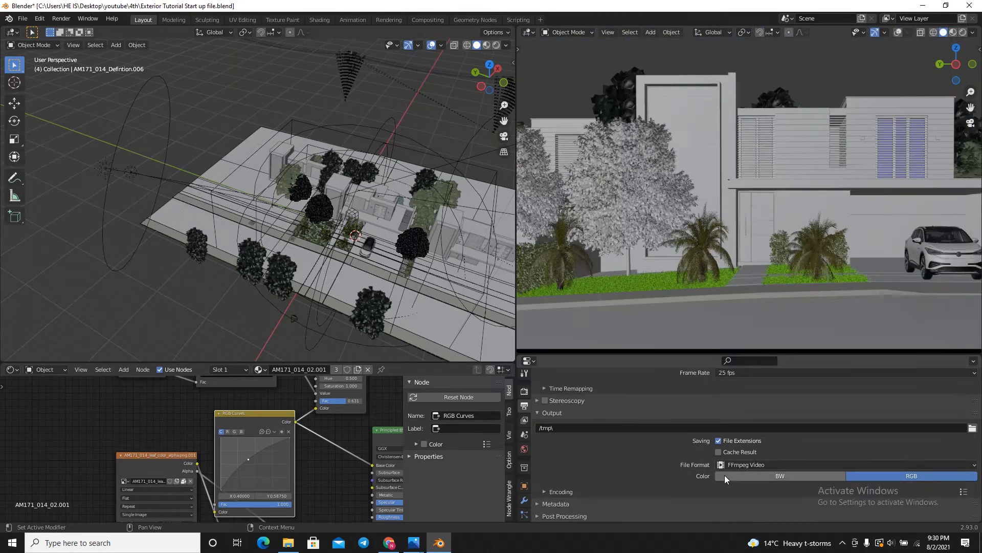
left_click(964, 491)
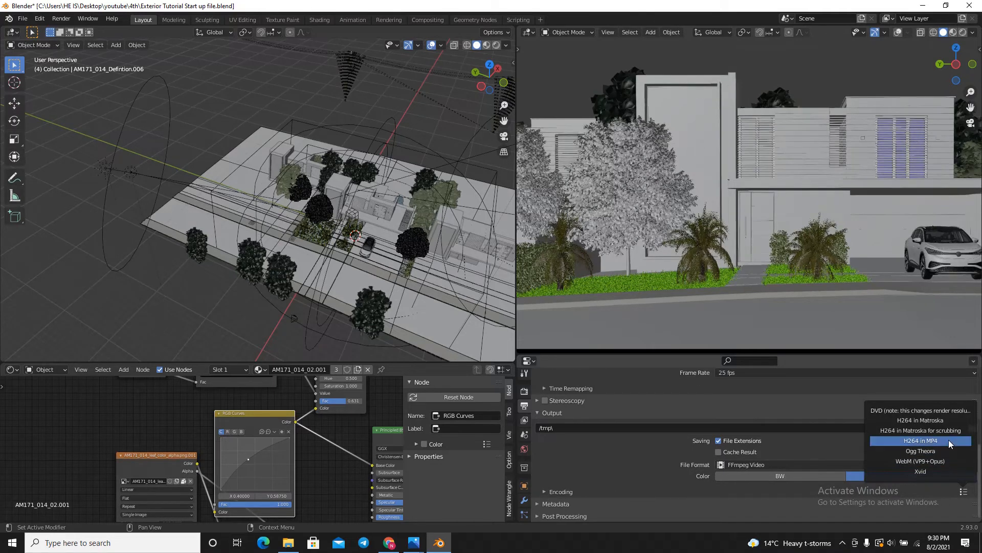
left_click(555, 490)
scroll(568, 486, "down", 4)
left_click(743, 481)
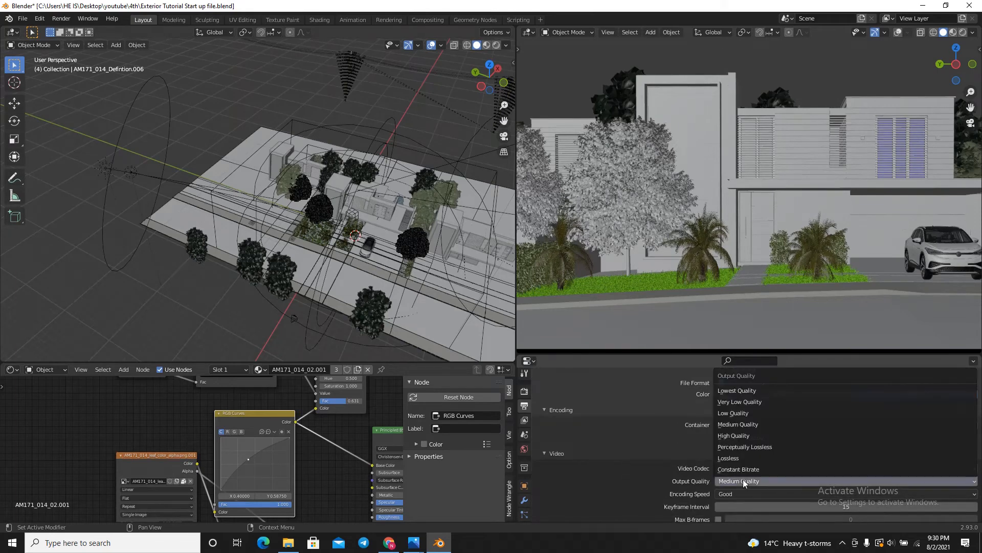
left_click(748, 435)
scroll(631, 447, "up", 10)
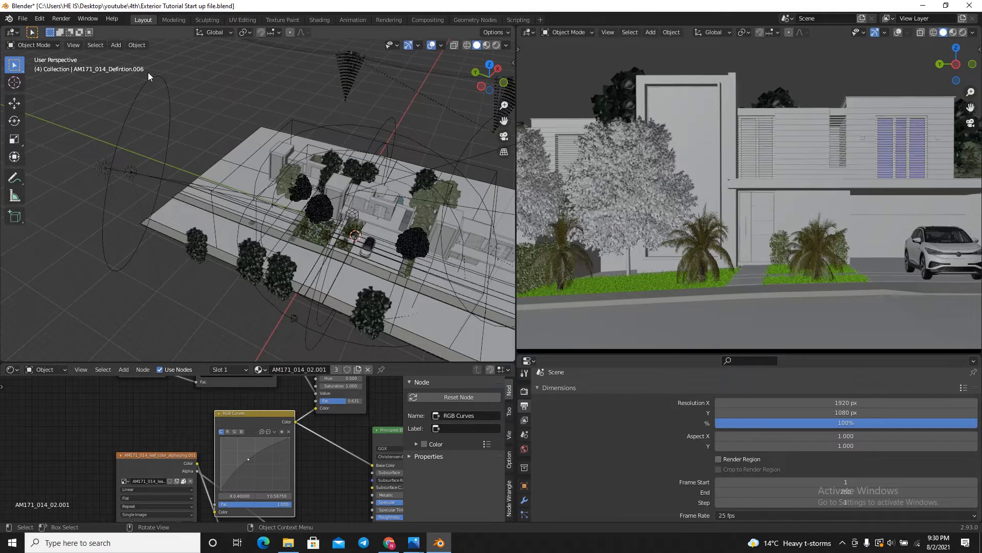
Select the white frame of the glazed volume in the rendered camera view
left_click(61, 18)
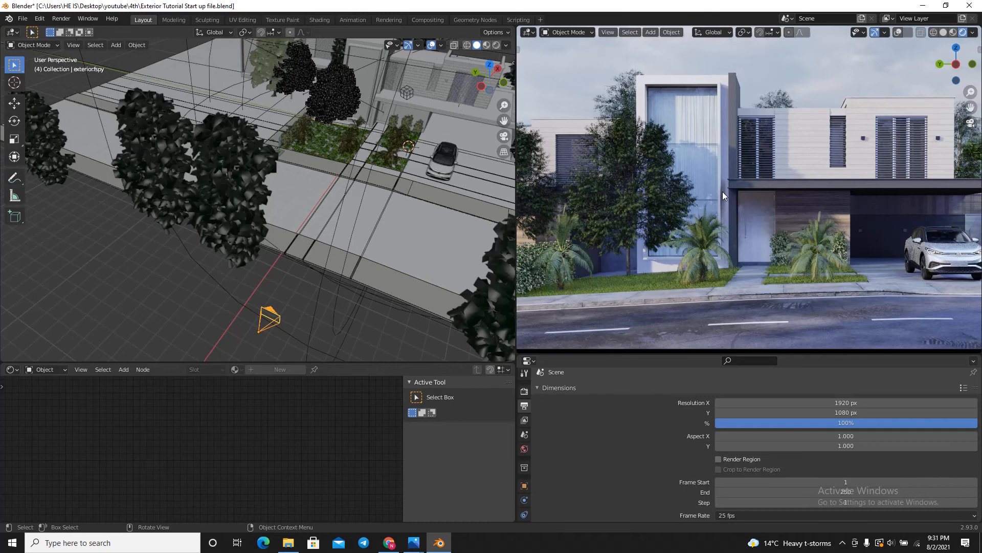
left_click(718, 185)
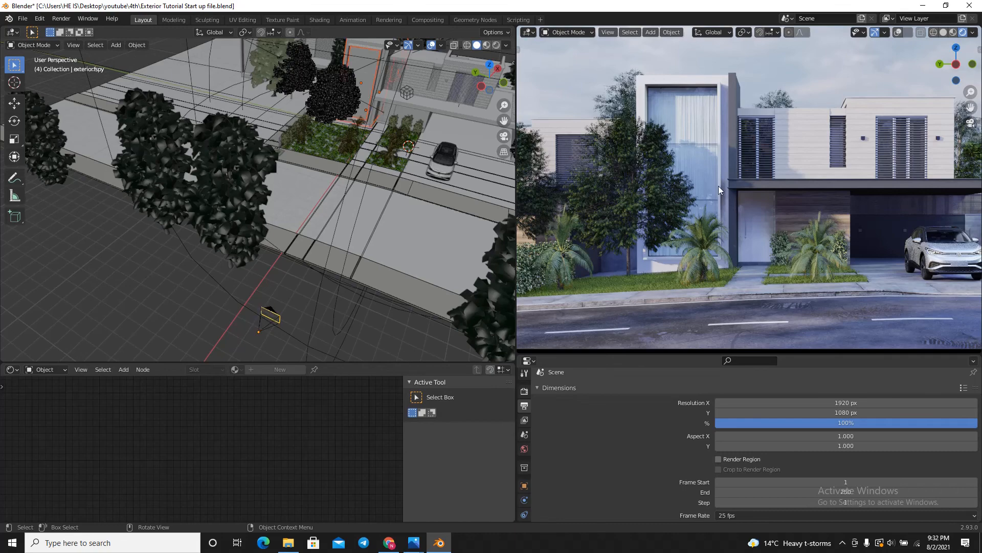